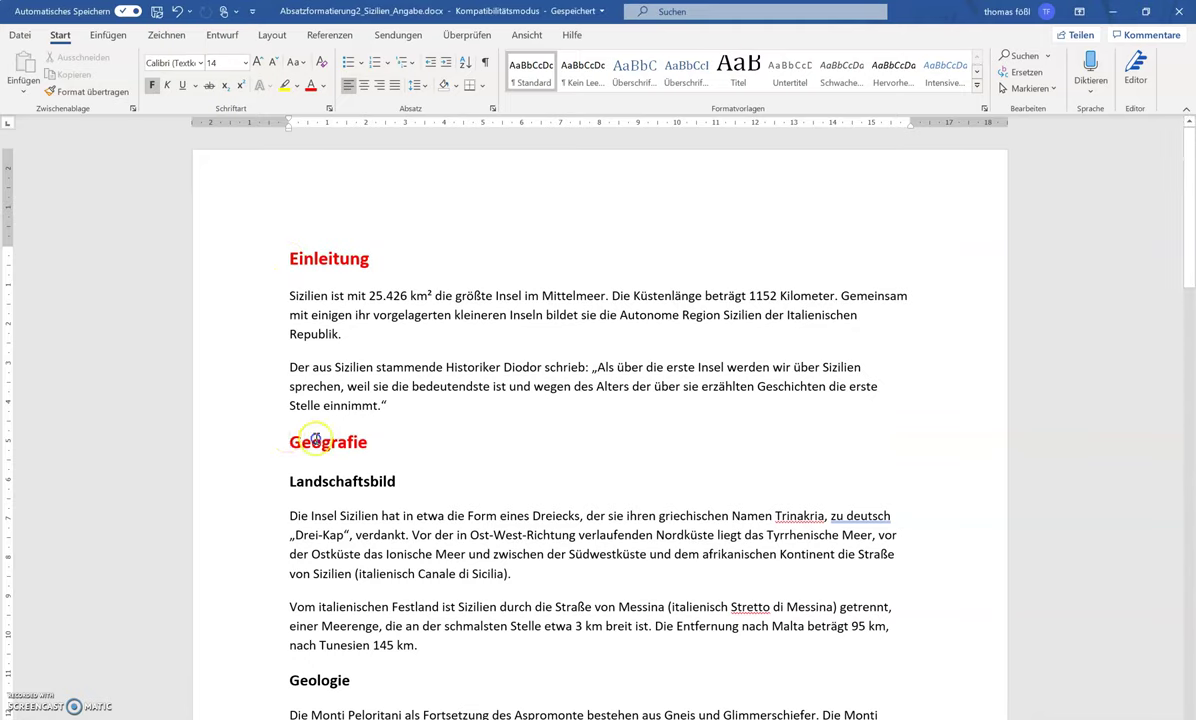
Step: Select the Geografie, Einleitung, Geologie and Landschaftsbild headings in turn to inspect them
left_click_drag(289, 443, 370, 443)
left_click_drag(289, 258, 406, 264)
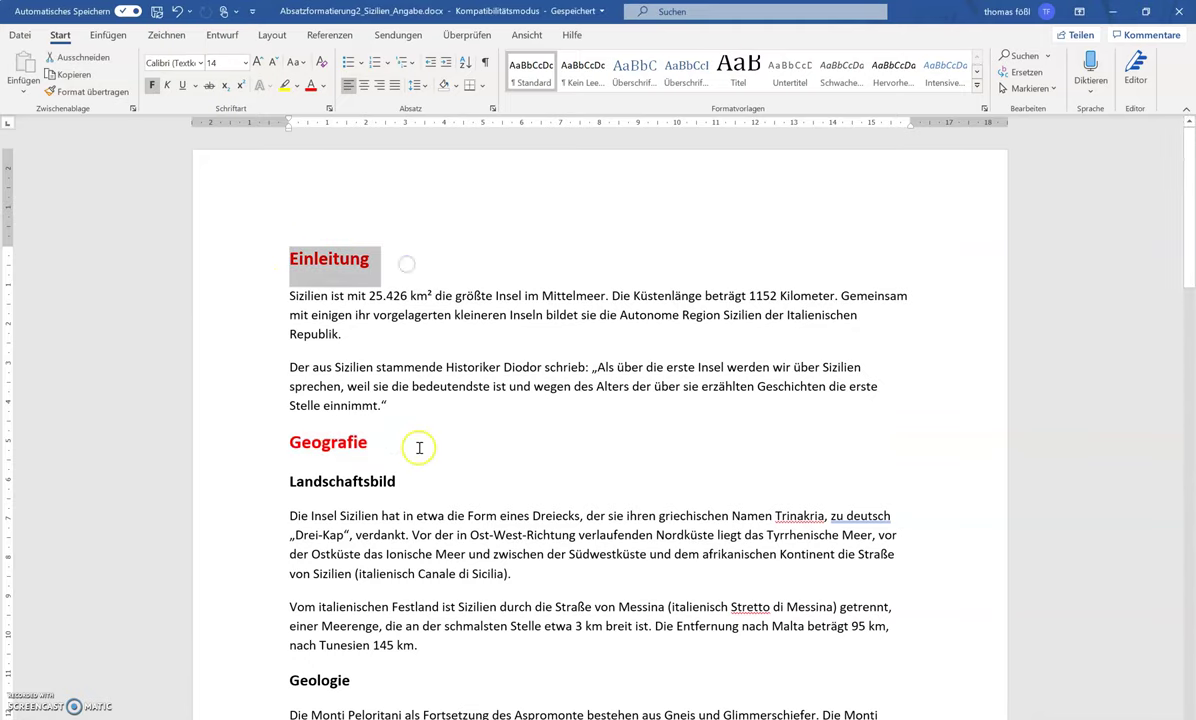
scroll(300, 420, "down", 2)
left_click_drag(285, 384, 416, 384)
left_click(308, 344)
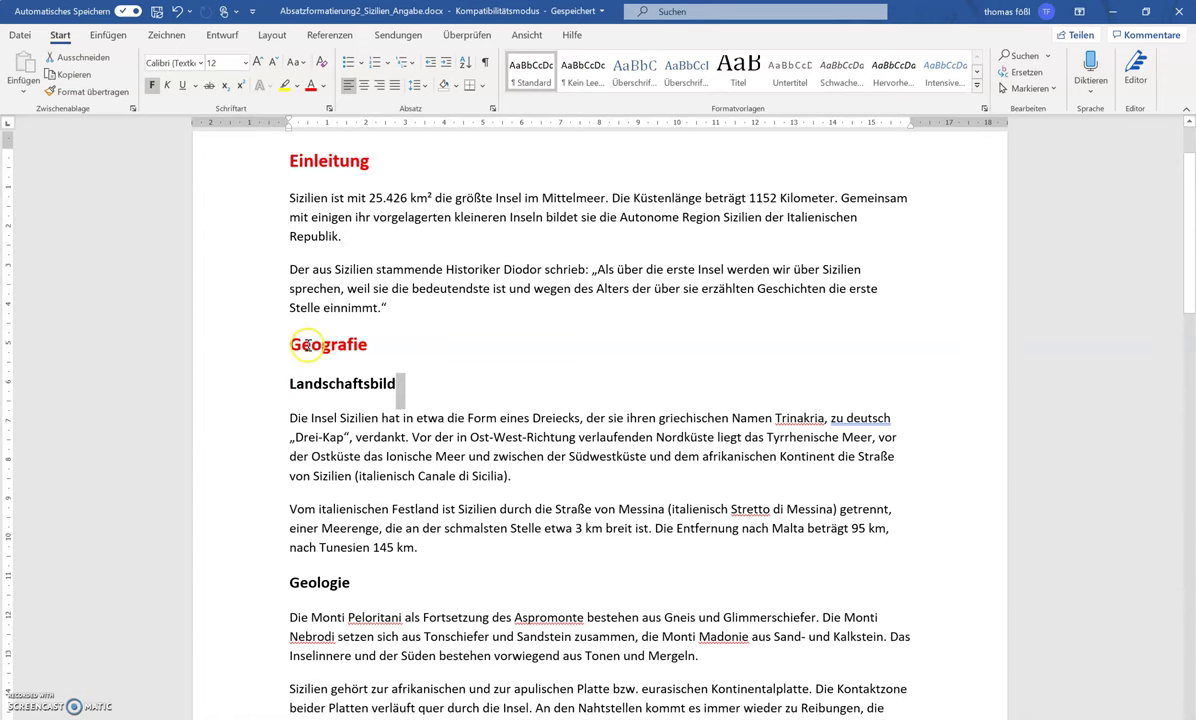
scroll(330, 510, "down", 1)
left_click_drag(289, 533, 355, 533)
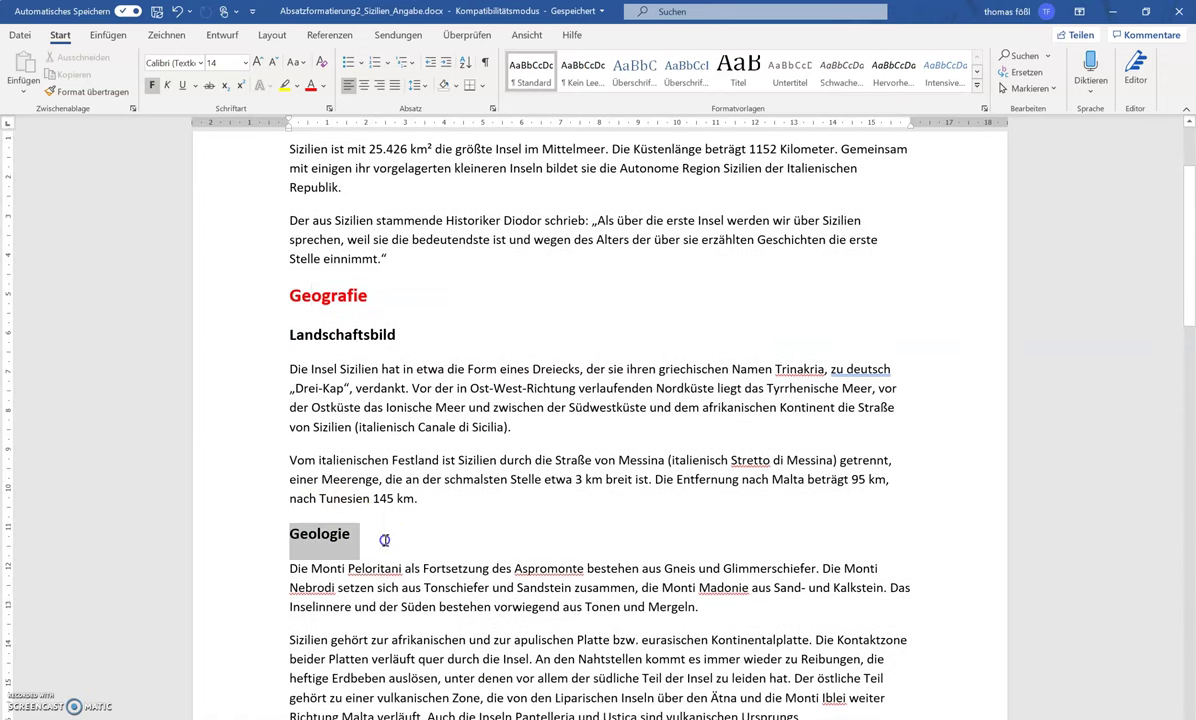
left_click_drag(287, 334, 415, 336)
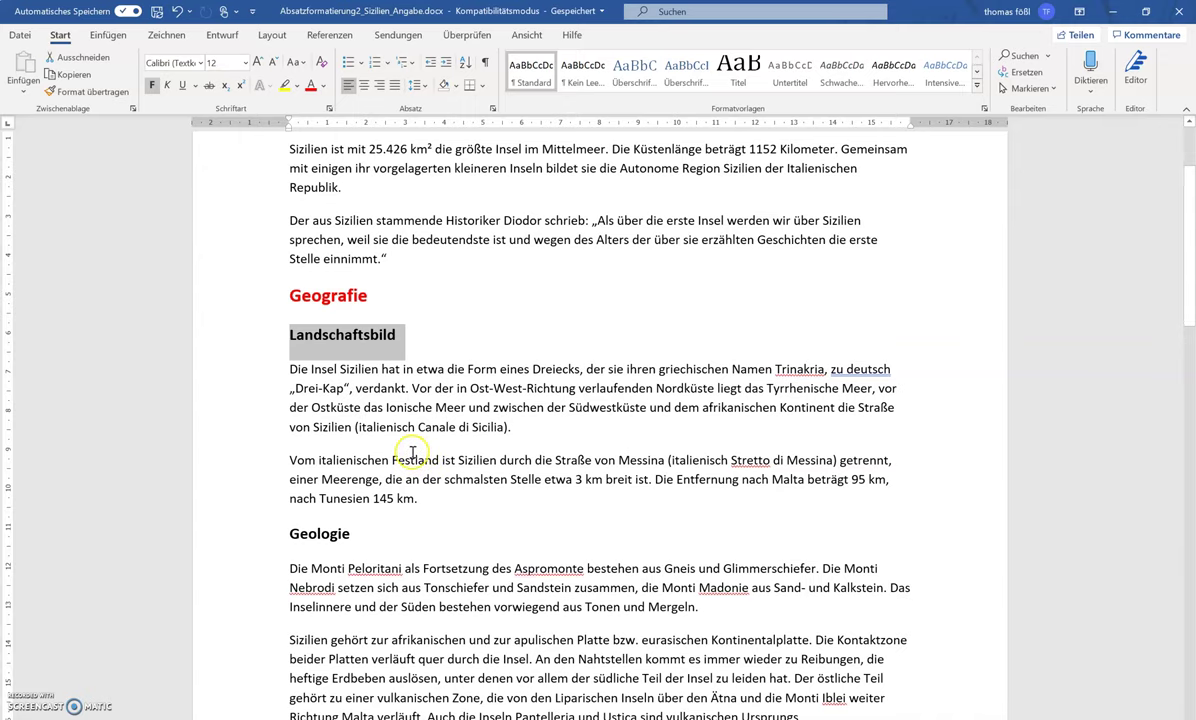
scroll(388, 436, "down", 2)
scroll(390, 438, "down", 4)
scroll(390, 438, "down", 1)
scroll(390, 438, "down", 2)
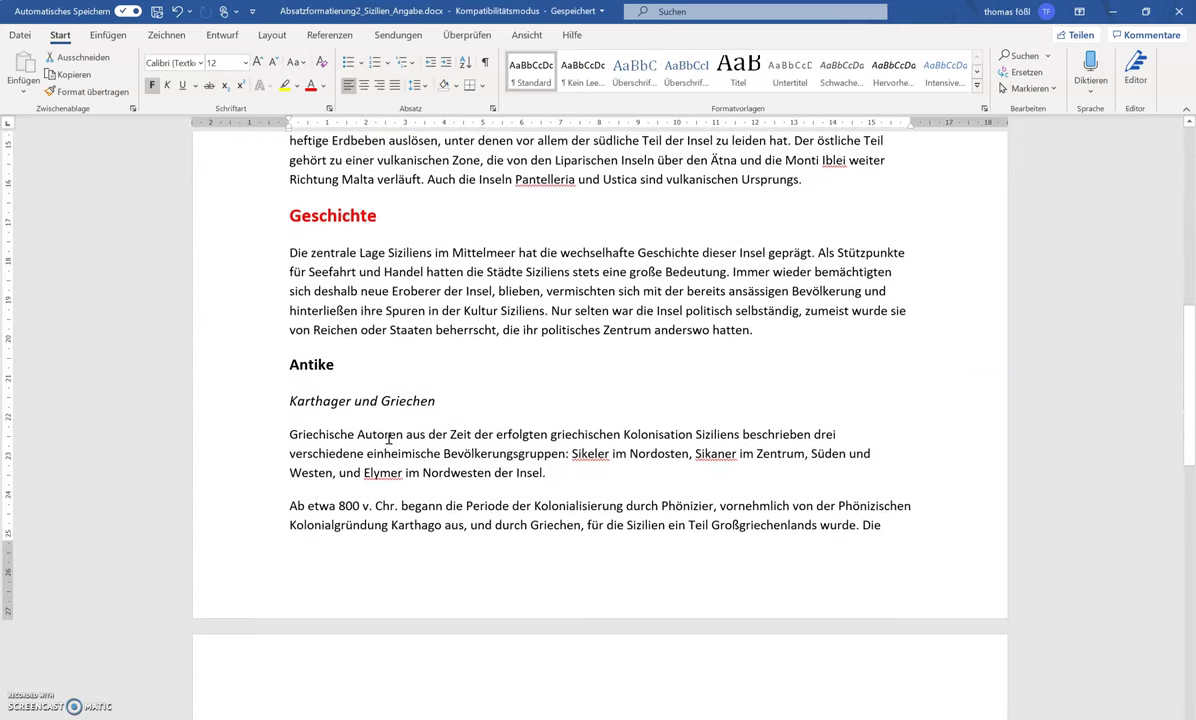
Step: Check the Antike heading and preview a heading style on Karthager und Griechen
left_click(290, 360)
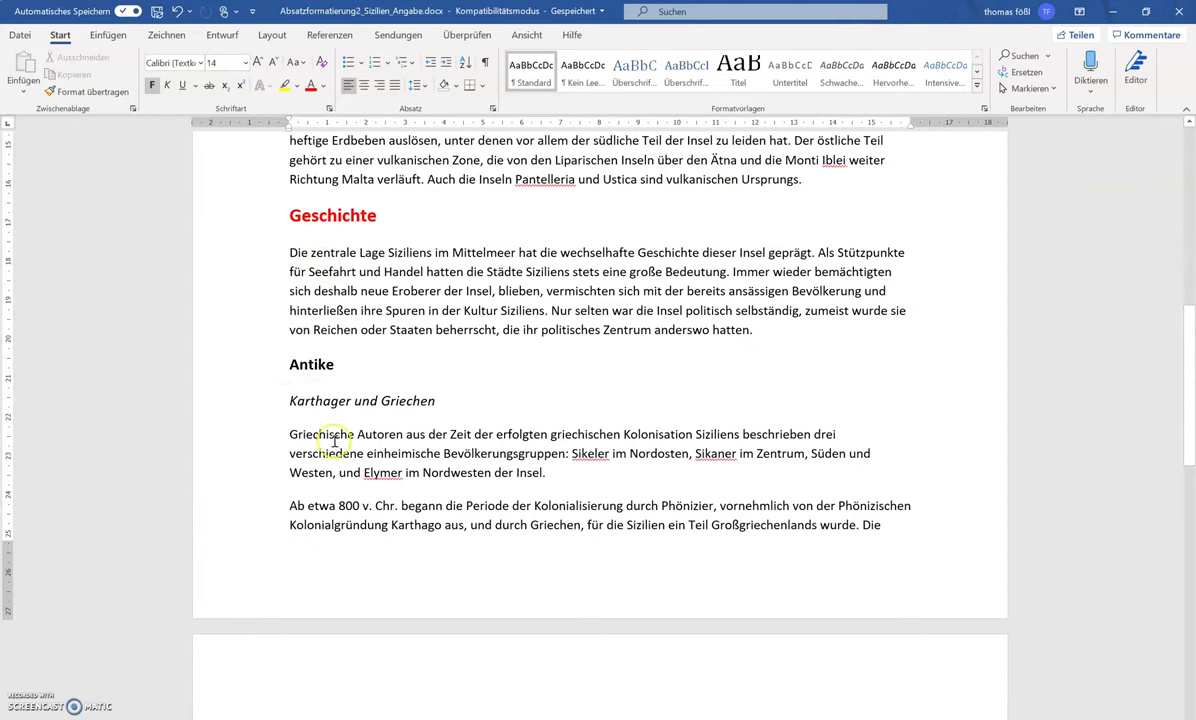
left_click_drag(288, 400, 462, 412)
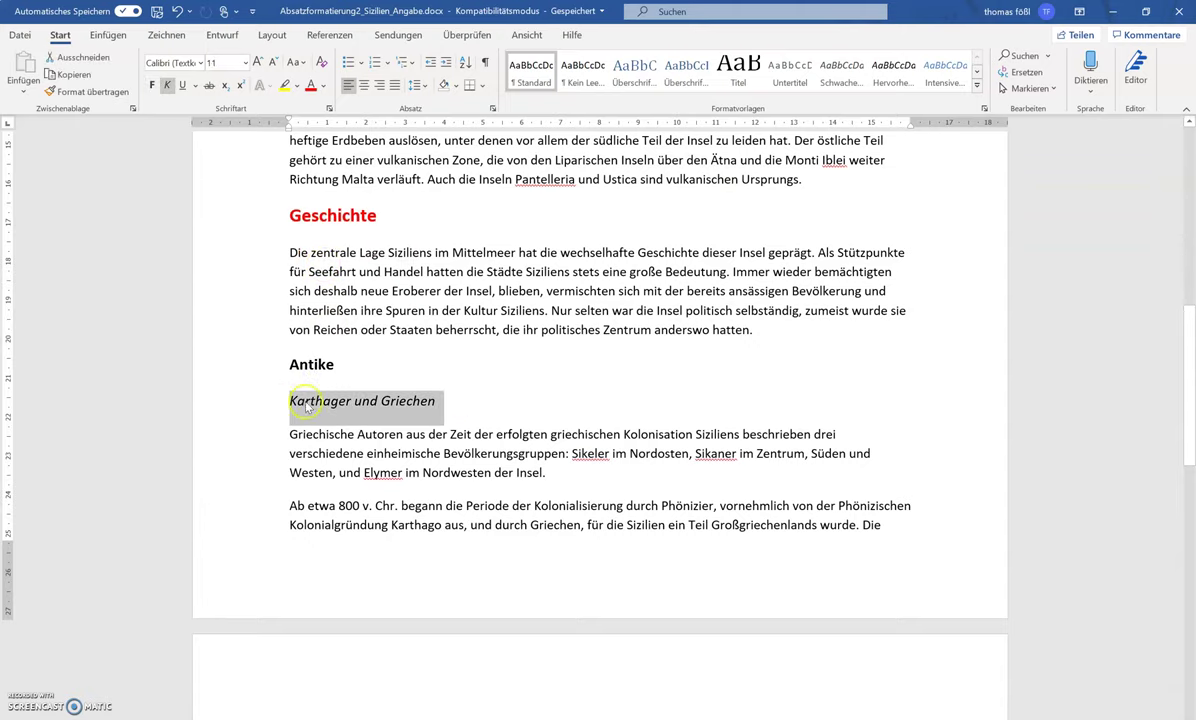
left_click(299, 363)
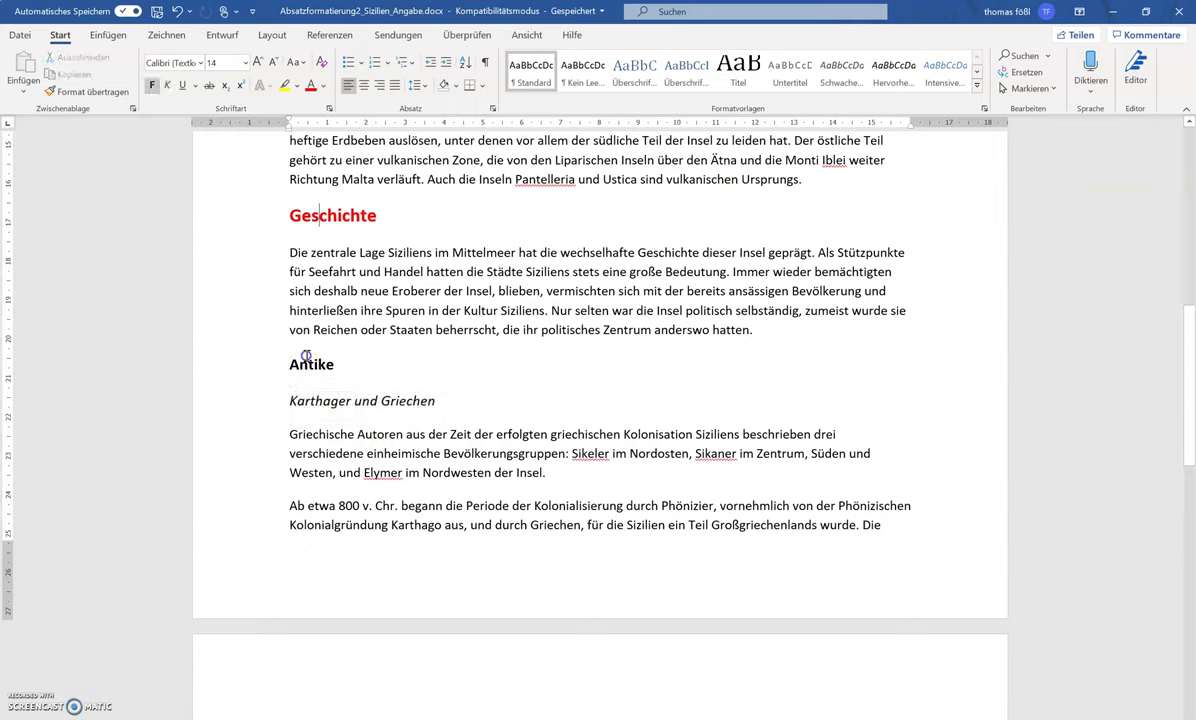
left_click(315, 401)
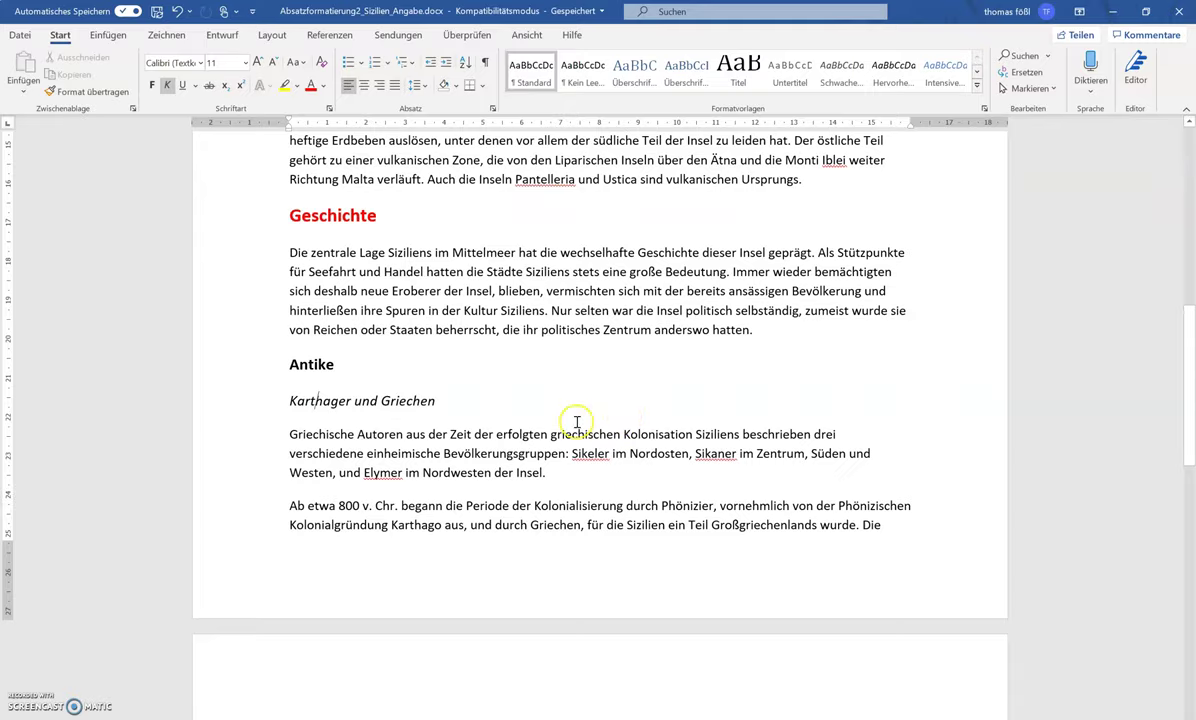
scroll(577, 422, "up", 8)
scroll(577, 422, "up", 4)
scroll(577, 422, "up", 1)
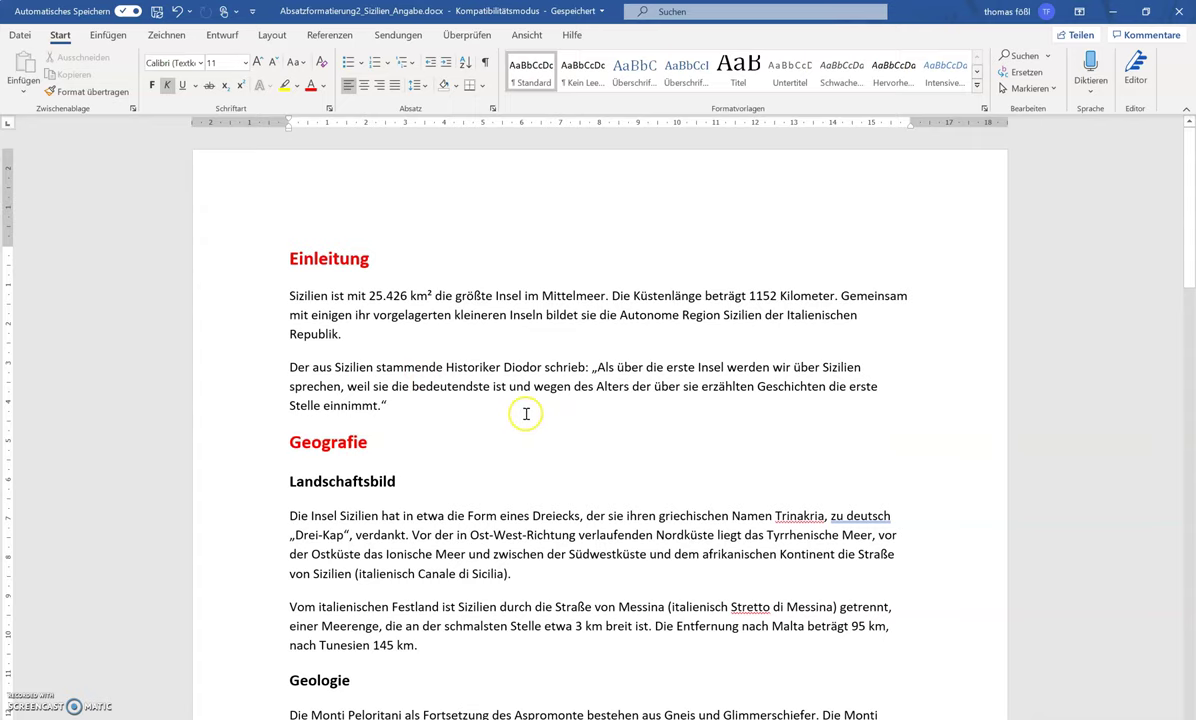
left_click(631, 78)
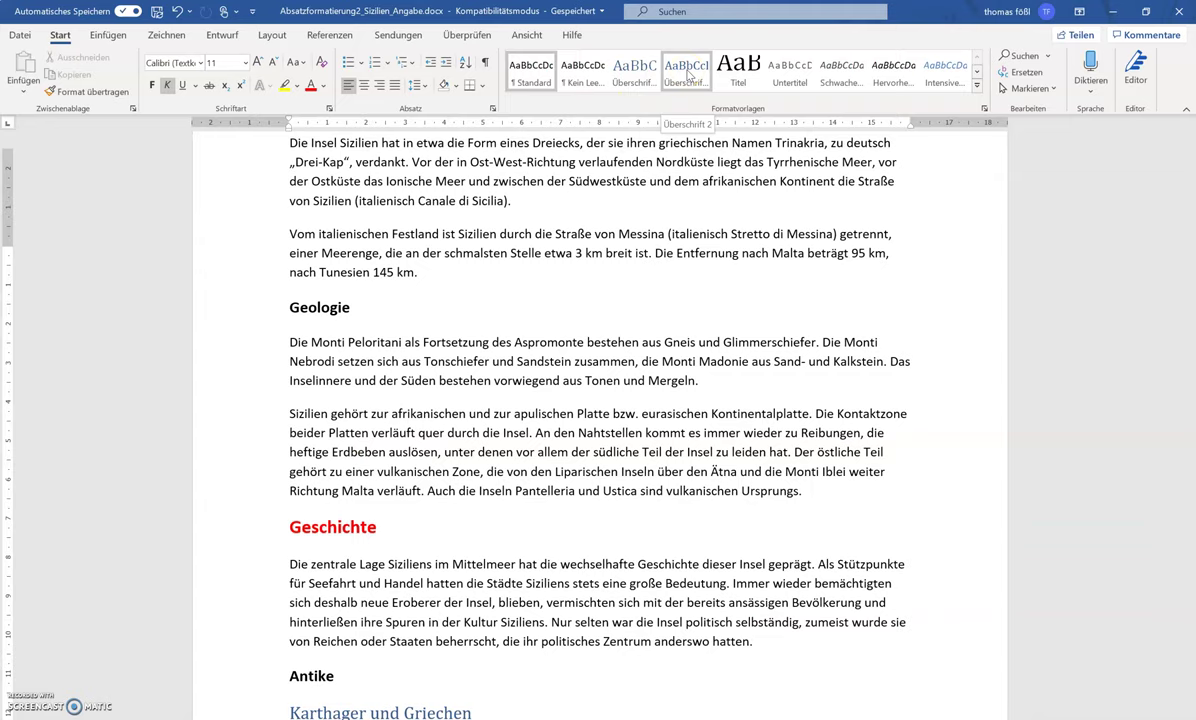
scroll(519, 302, "up", 5)
left_click(519, 300)
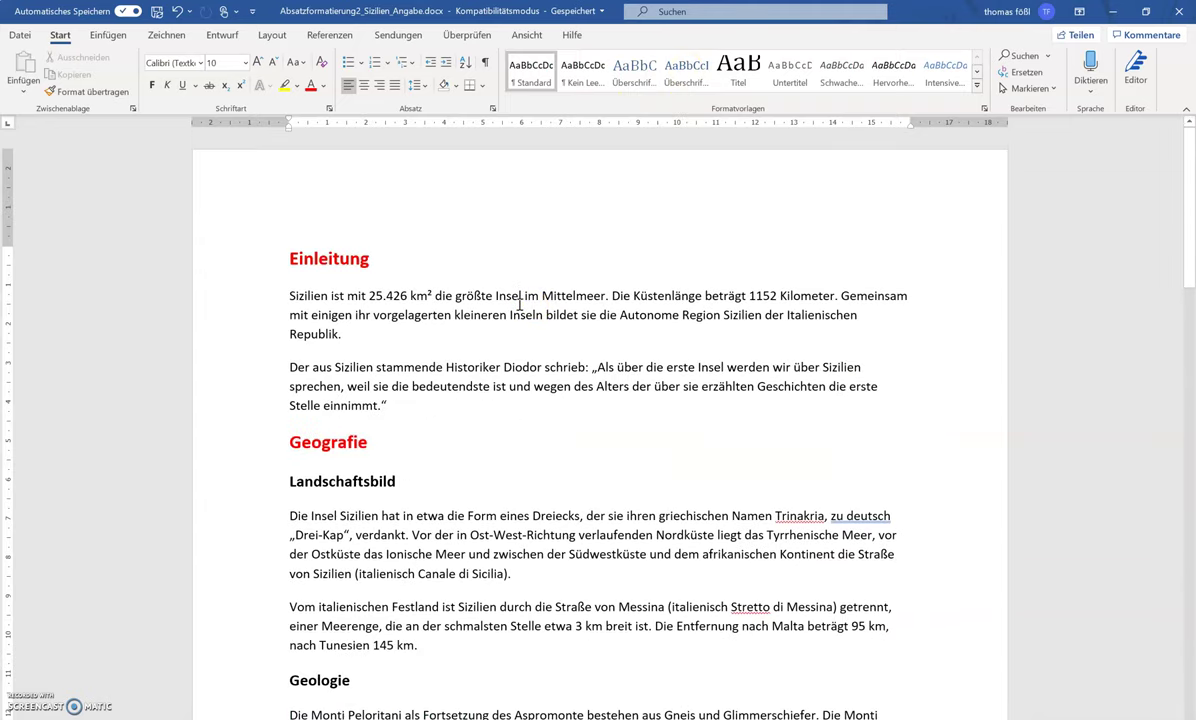
left_click(500, 302)
Step: Step through the Einleitung, Landschaftsbild, Geschichte, Karthager und Griechen and Imperium Romanum headings
left_click_drag(285, 258, 404, 261)
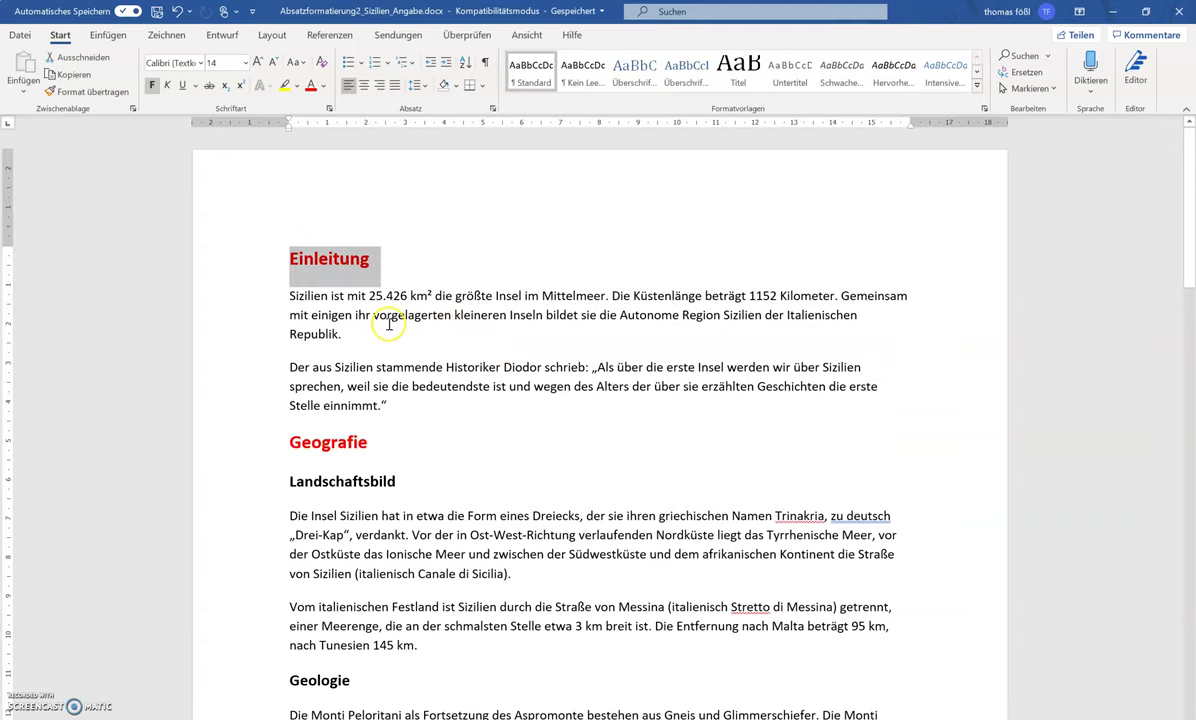
left_click(370, 301)
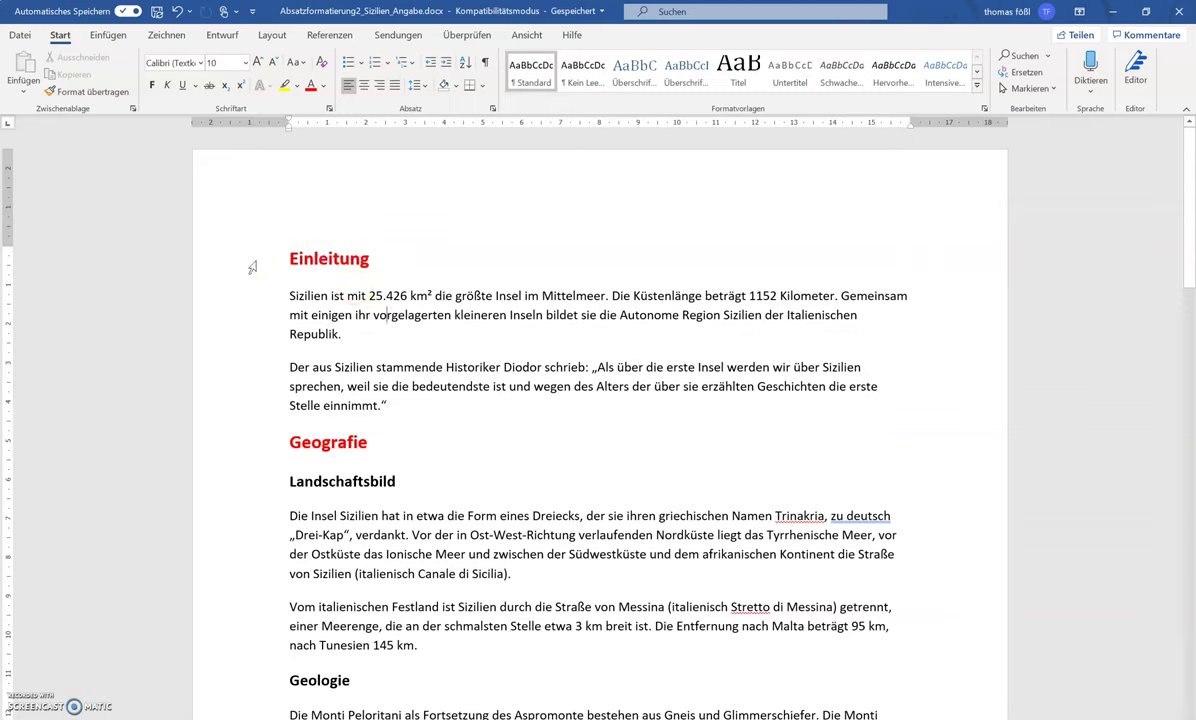
left_click(327, 258)
left_click(320, 481)
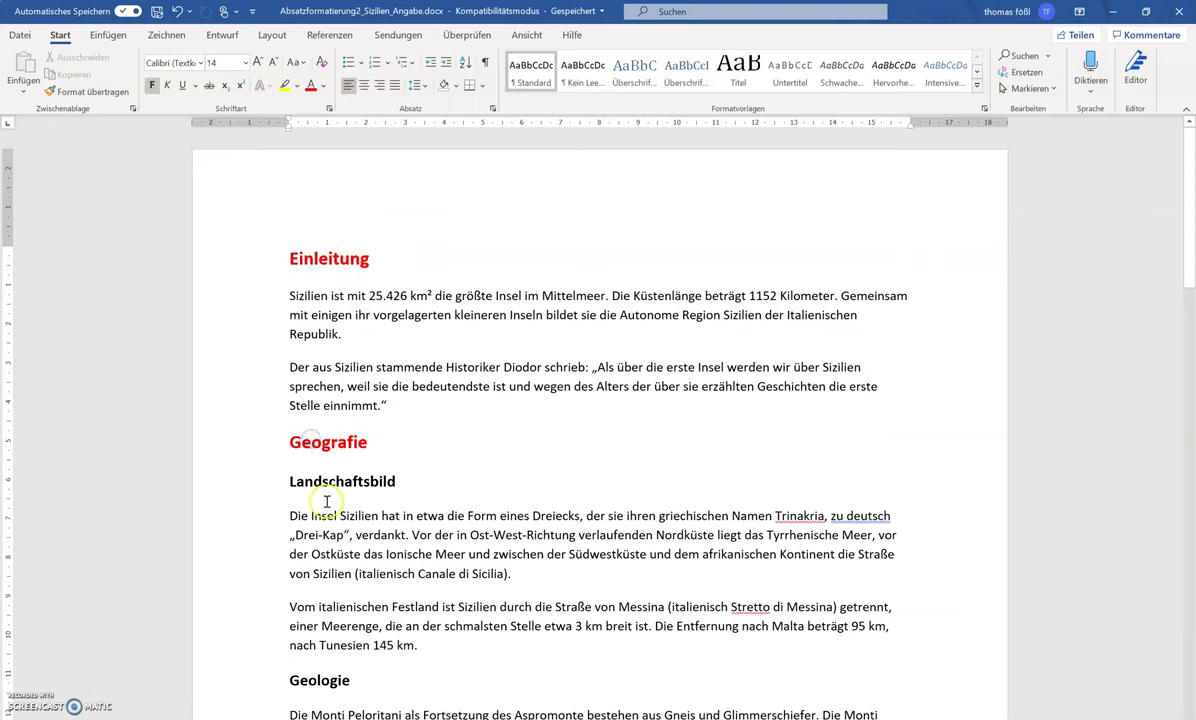
scroll(315, 630, "down", 2)
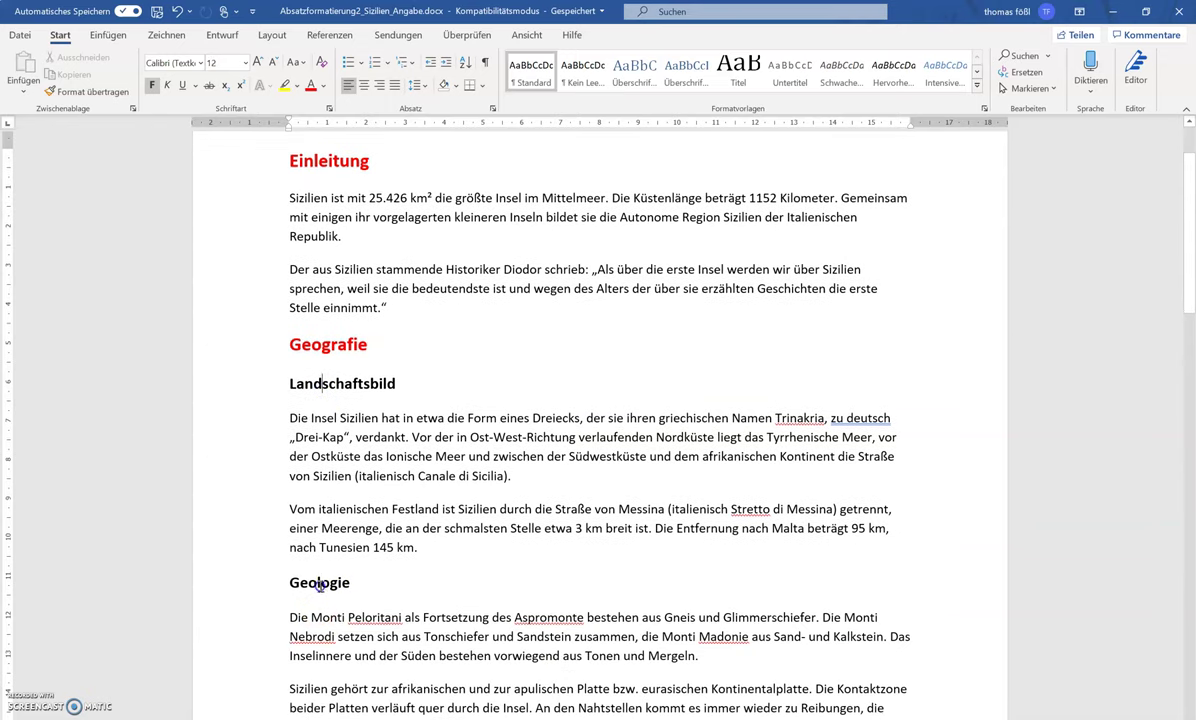
scroll(393, 595, "down", 3)
scroll(393, 595, "down", 2)
left_click(312, 505)
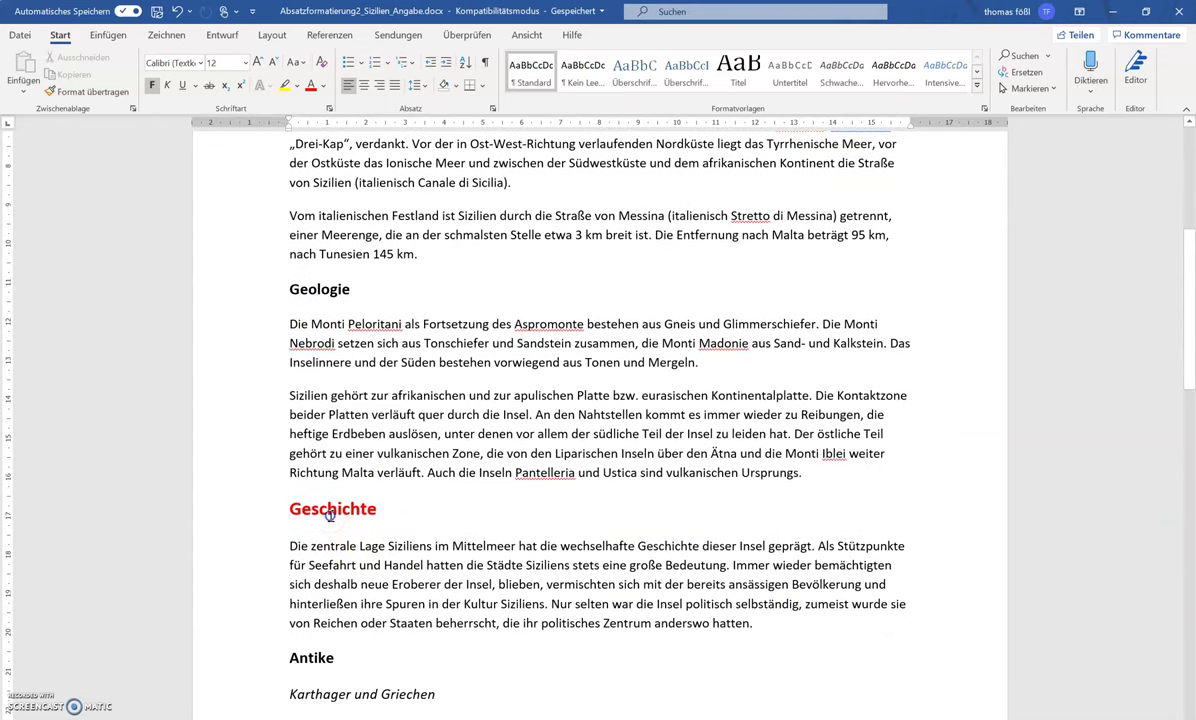
scroll(320, 500, "down", 3)
scroll(312, 480, "down", 1)
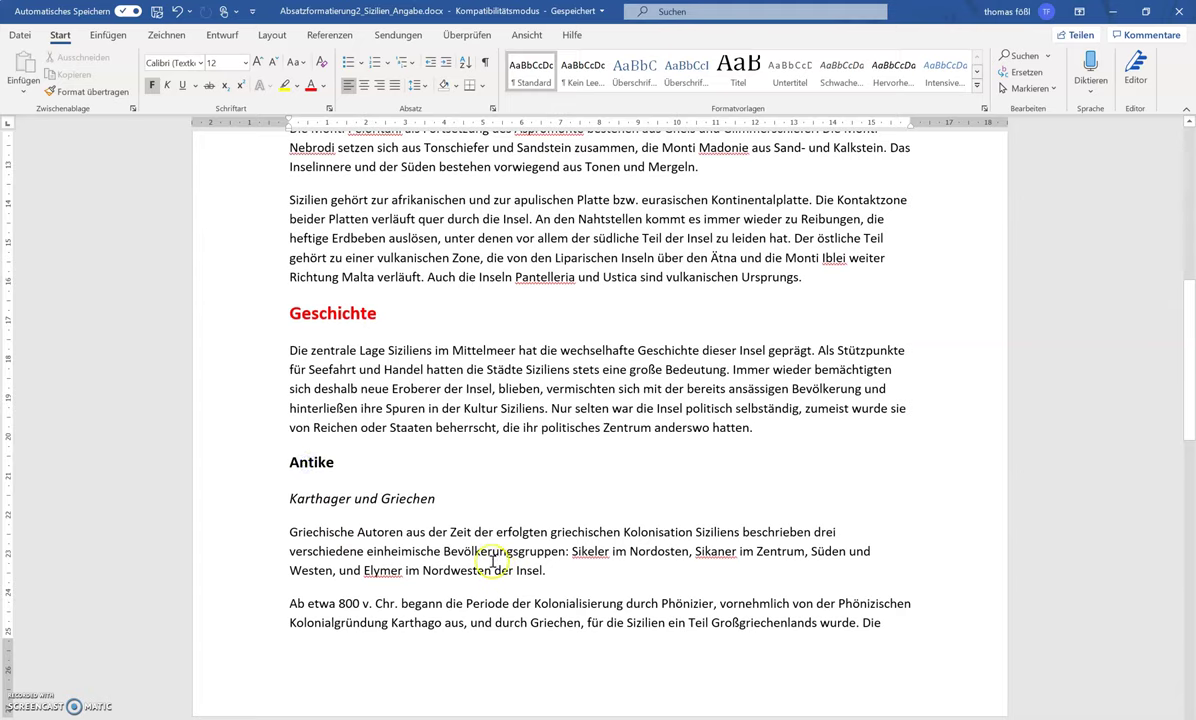
left_click_drag(285, 492, 445, 505)
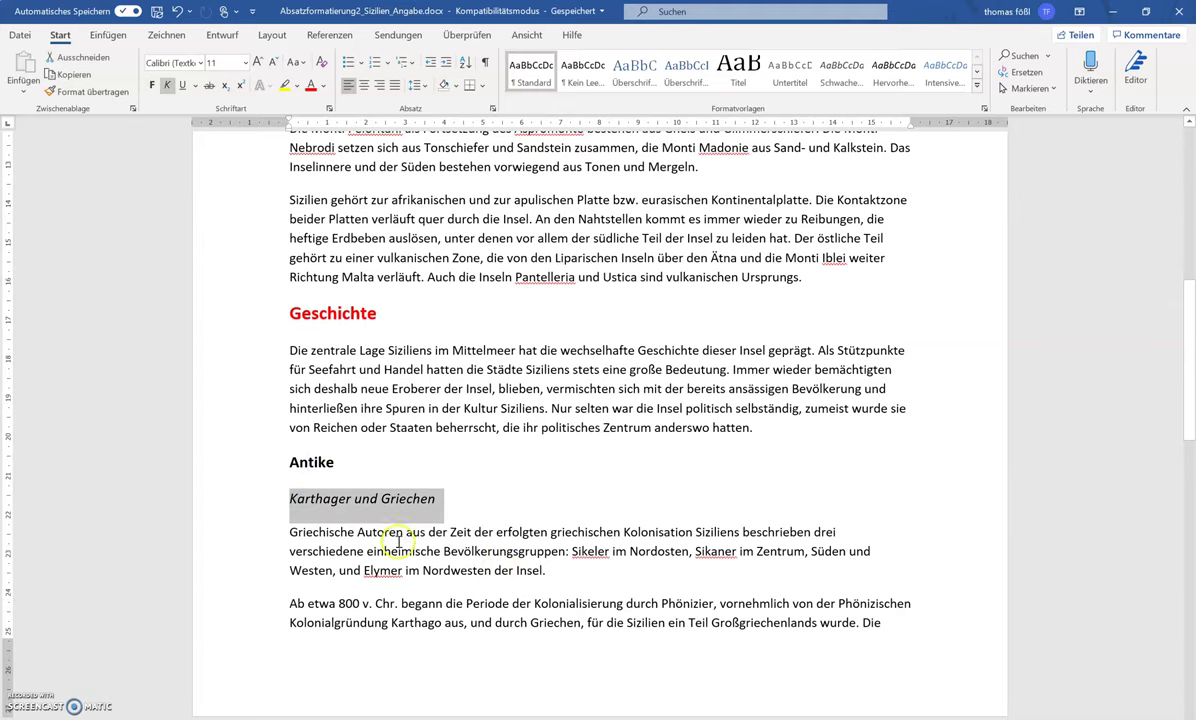
scroll(390, 541, "down", 4)
scroll(390, 541, "down", 4)
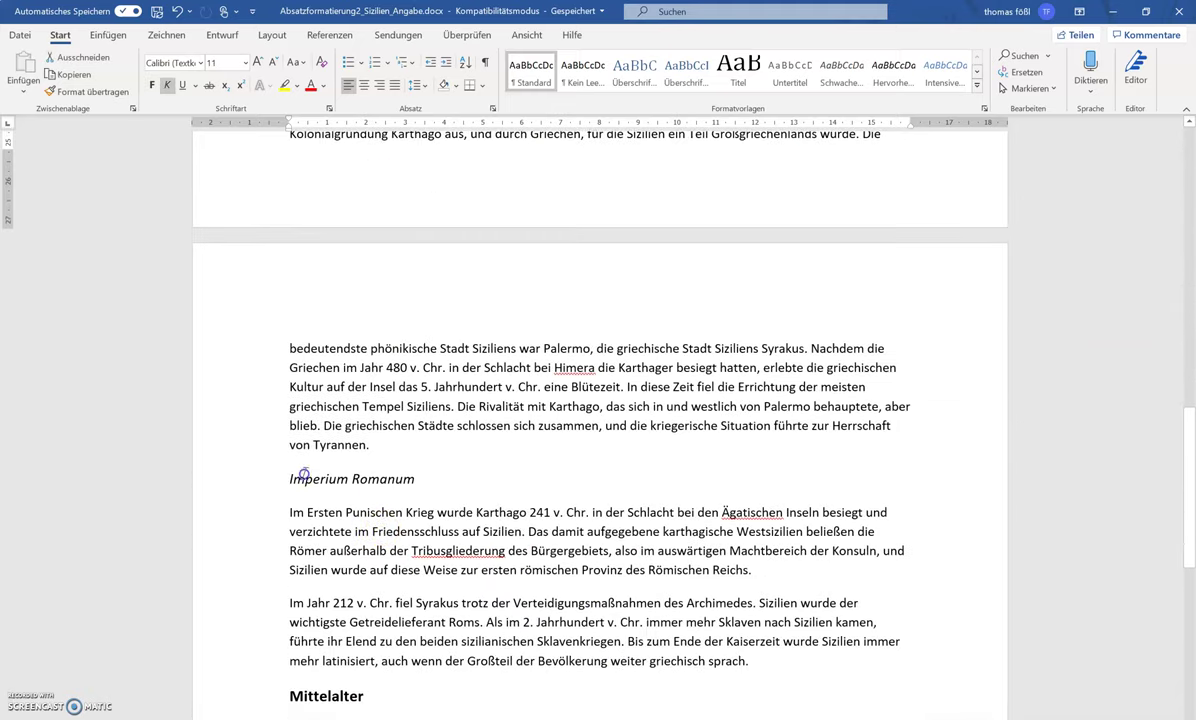
left_click(300, 478)
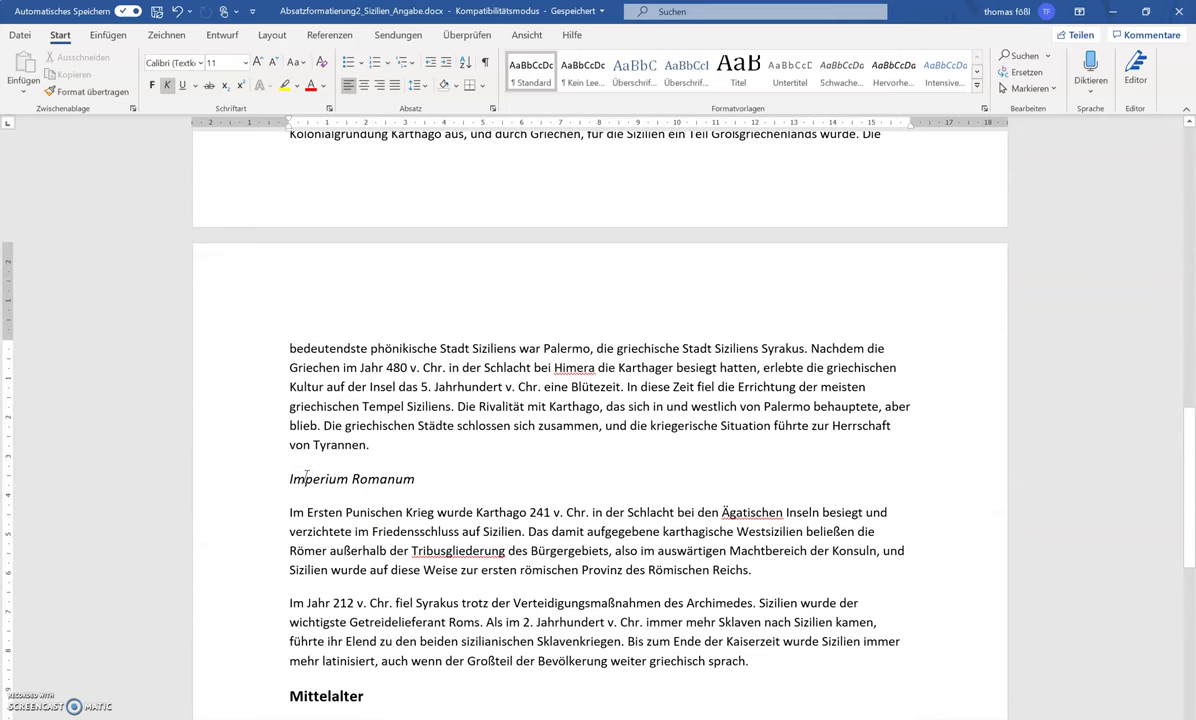
scroll(307, 478, "up", 5)
scroll(307, 478, "up", 7)
scroll(307, 478, "up", 4)
left_click(288, 487)
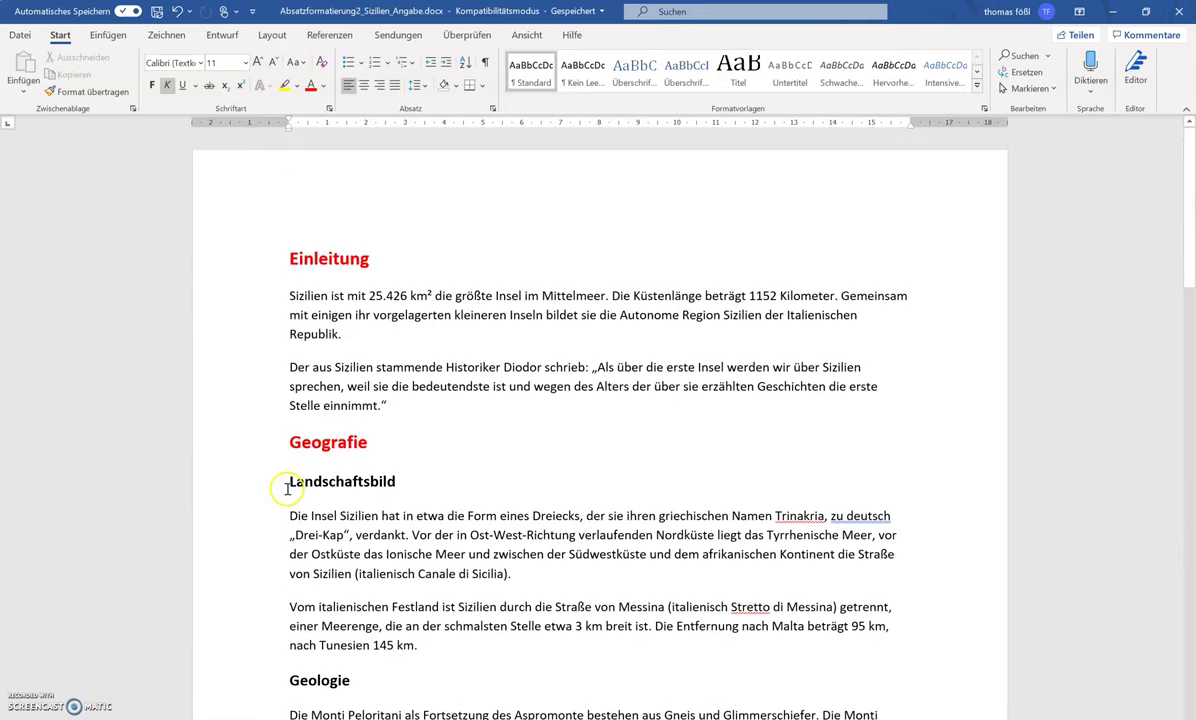
Step: Select the Einleitung heading and view the single-level numbering formats without applying one
left_click(255, 258)
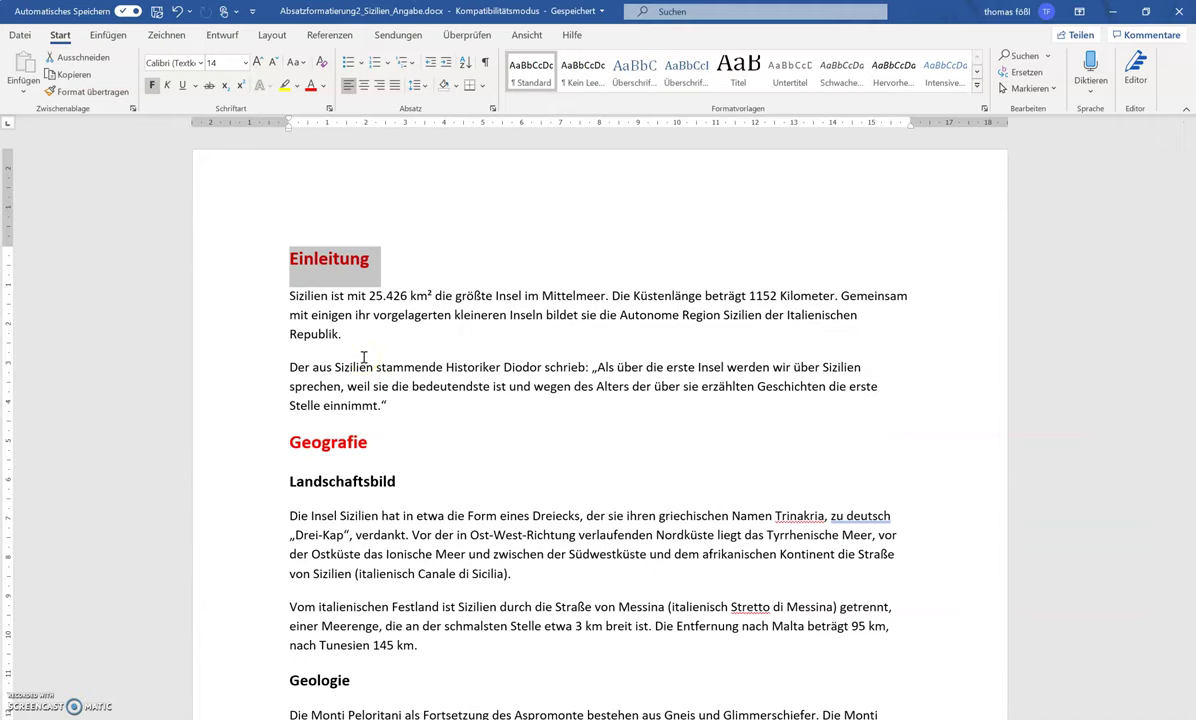
left_click(320, 356)
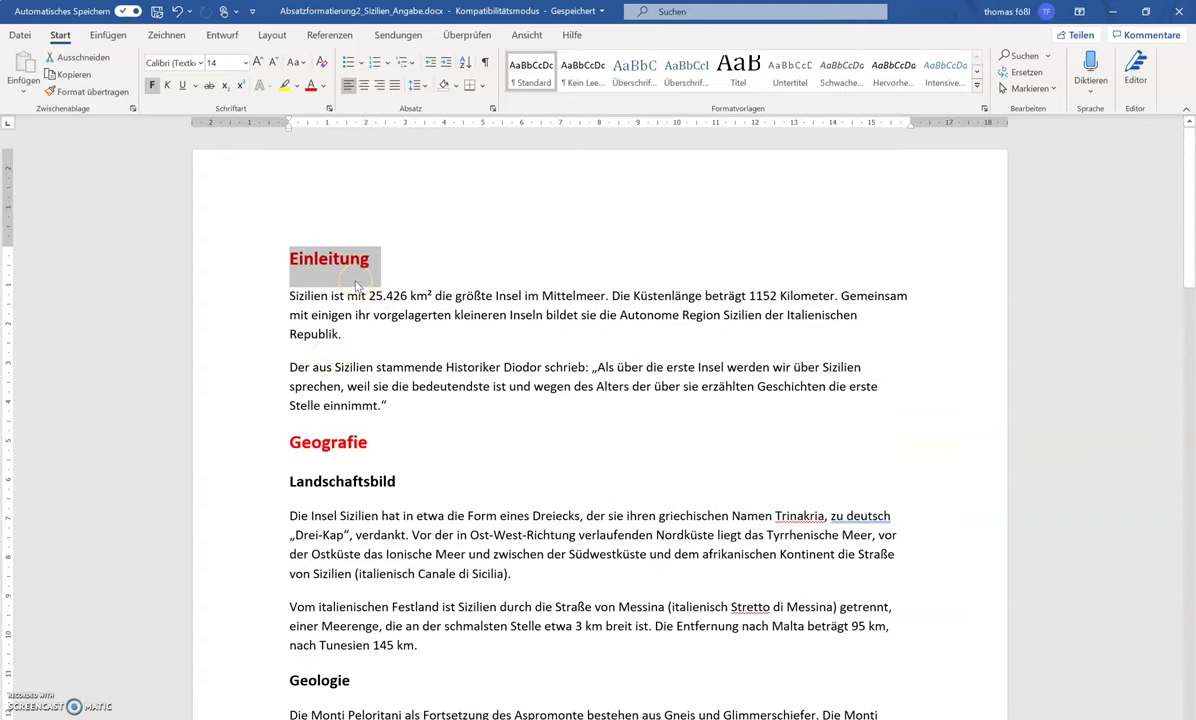
left_click(341, 318)
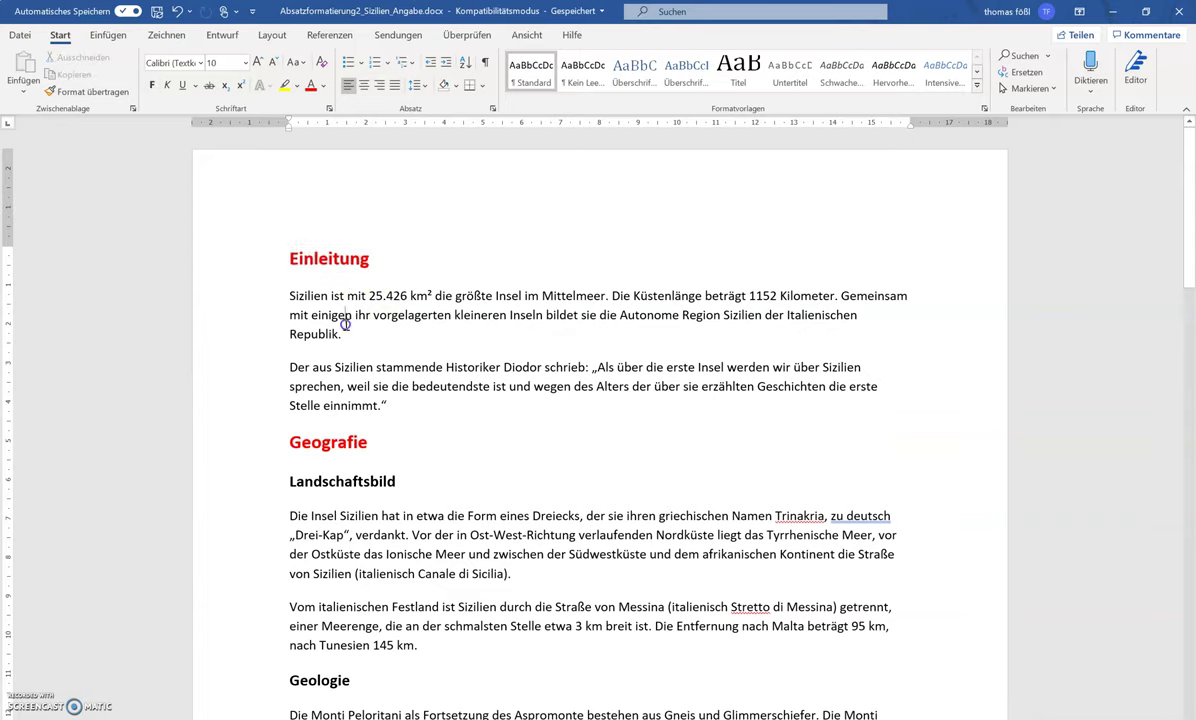
left_click(250, 258)
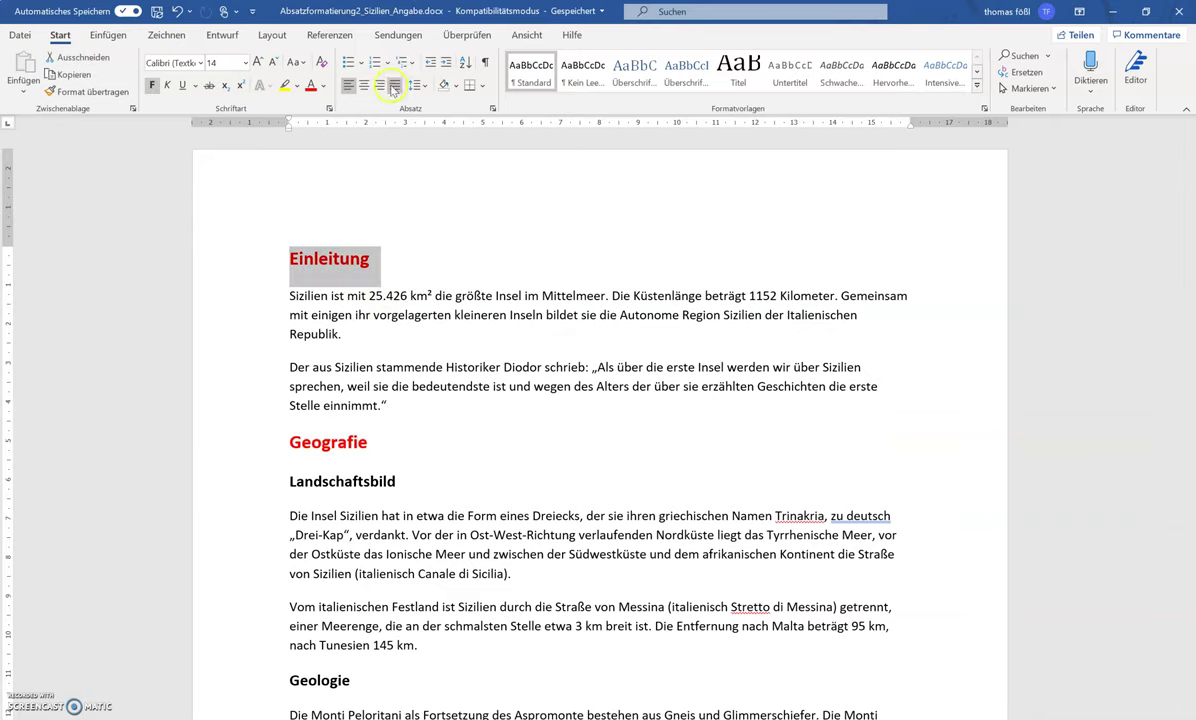
left_click(387, 65)
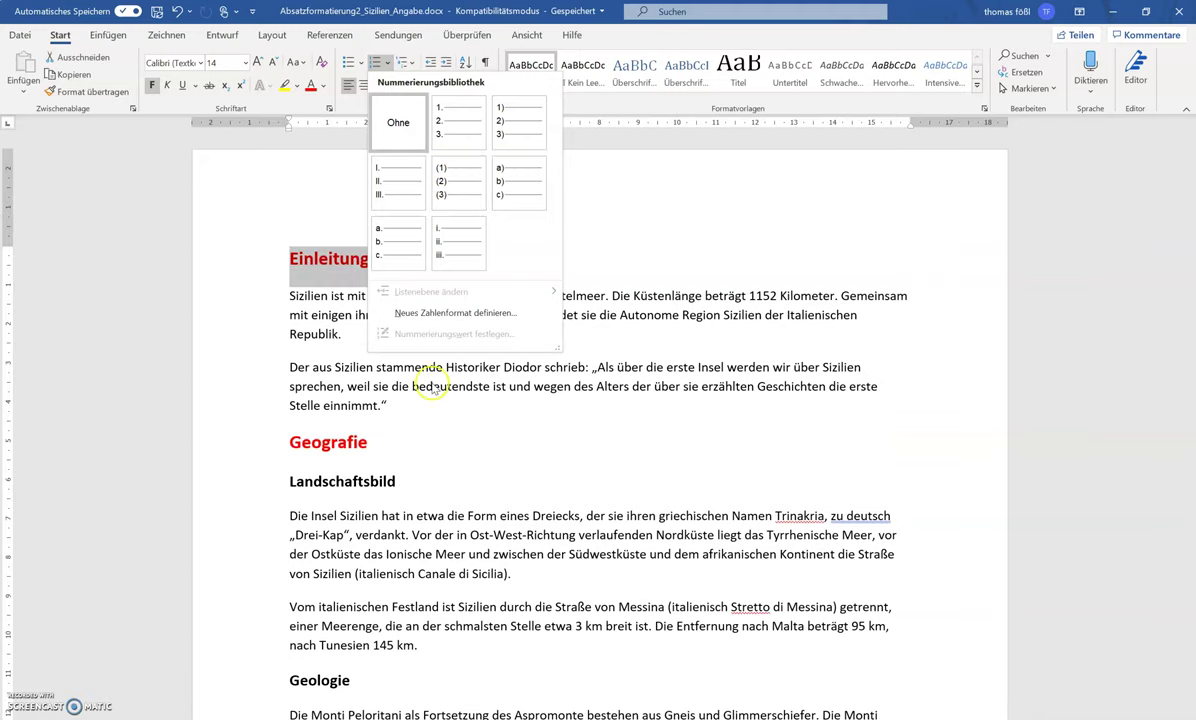
left_click(370, 470)
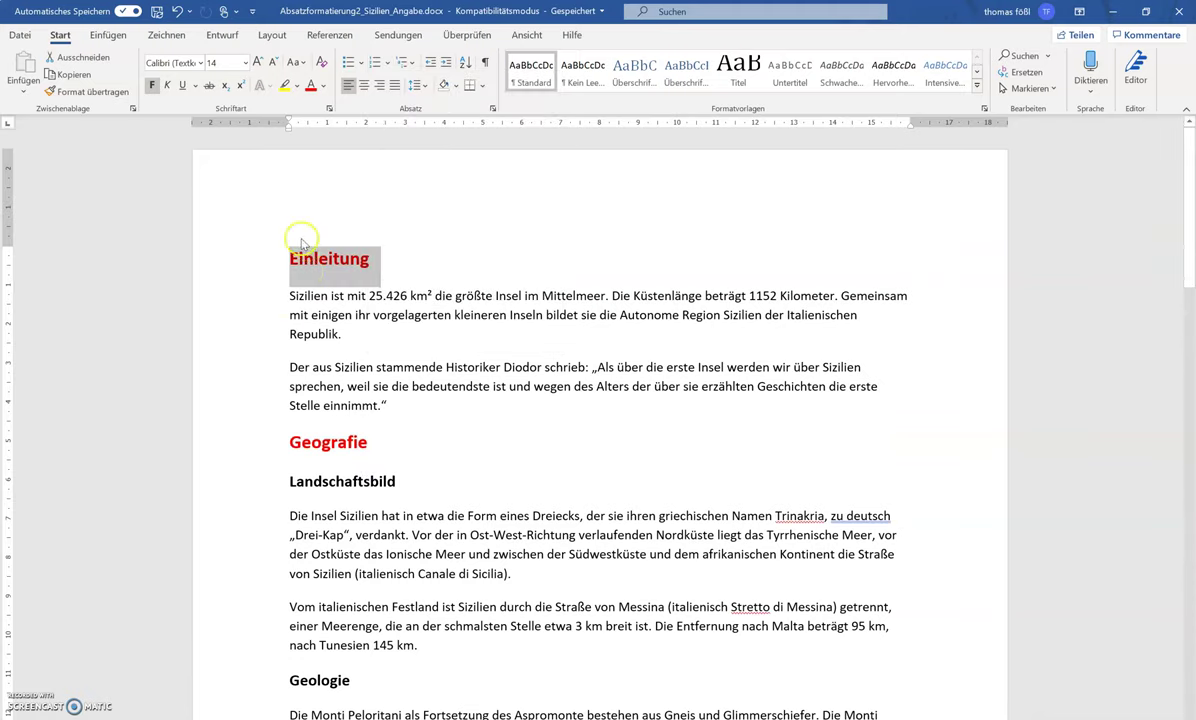
Step: Apply the heading-linked 1 / 1.1 / 1.1.1 multilevel list so Einleitung reads '1. Einleitung'
left_click(413, 65)
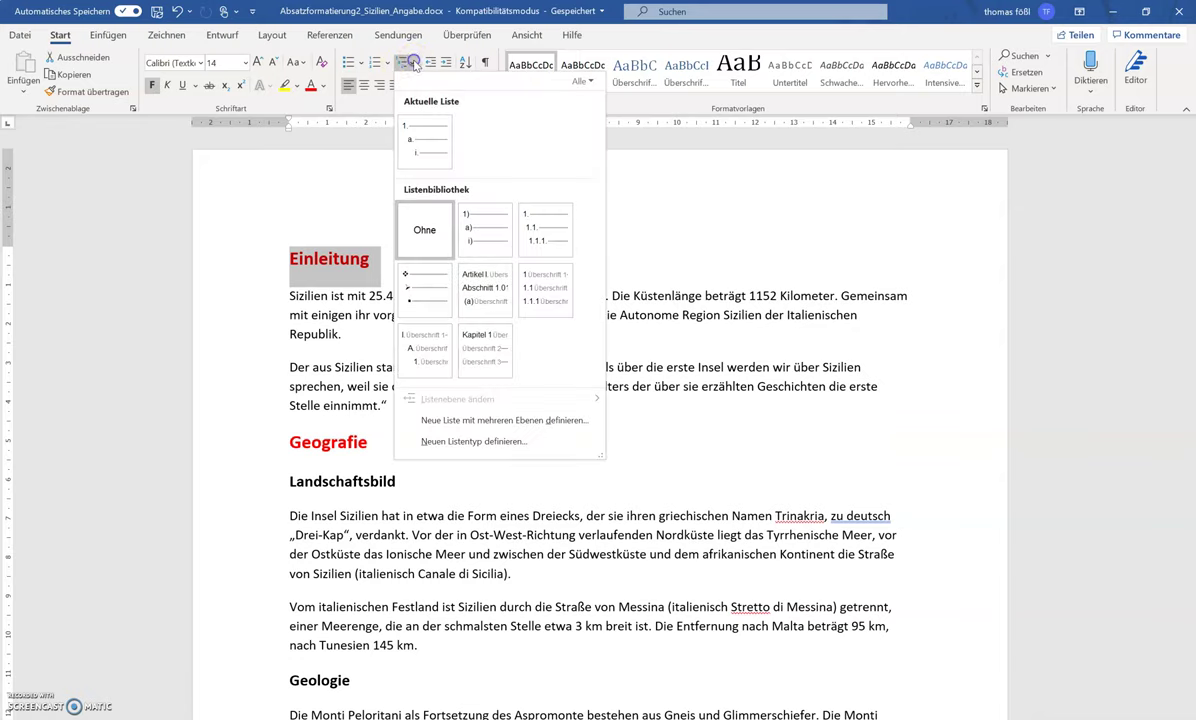
left_click(410, 65)
left_click(444, 151)
mouse_move(545, 230)
left_click(542, 248)
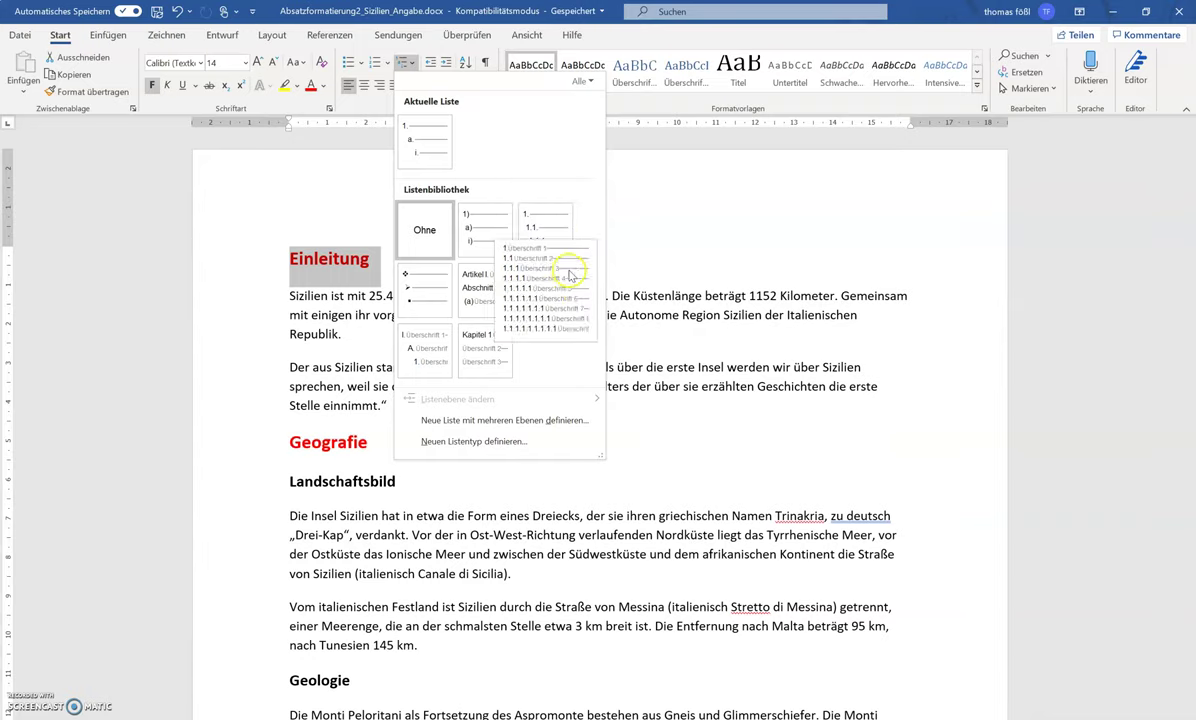
left_click(549, 238)
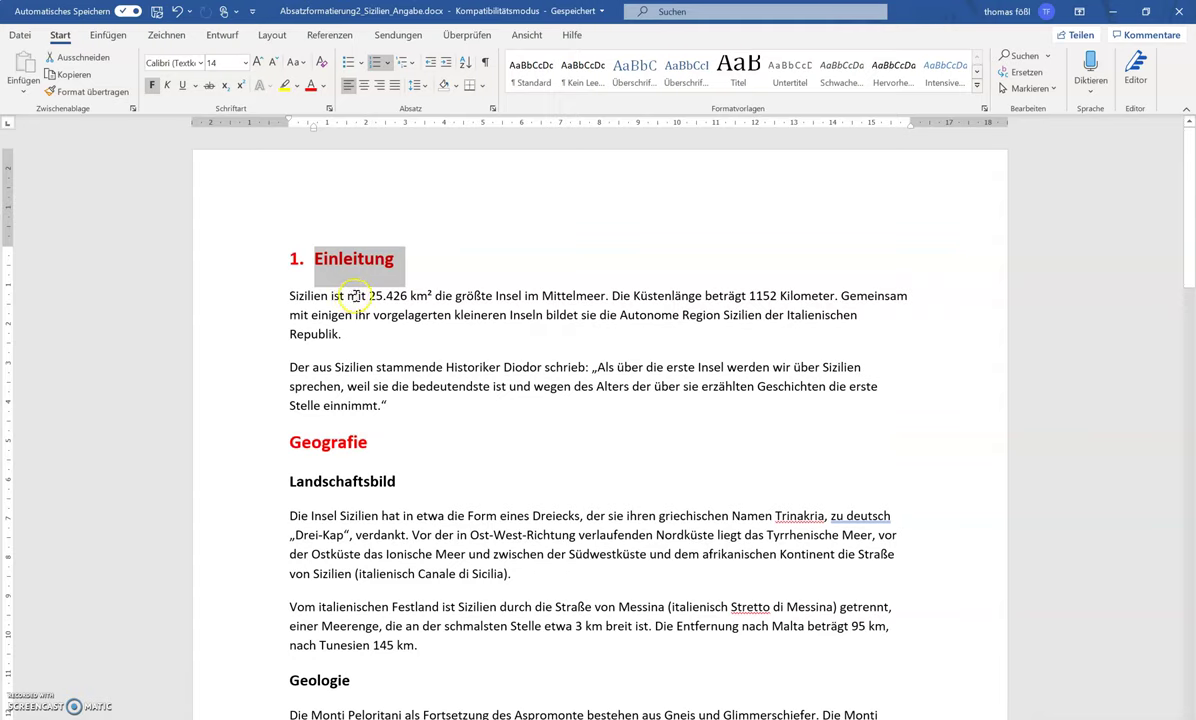
Step: Save the numbered Einleitung heading's formatting as a new paragraph style 'h1' via Formatvorlage erstellen
right_click(329, 259)
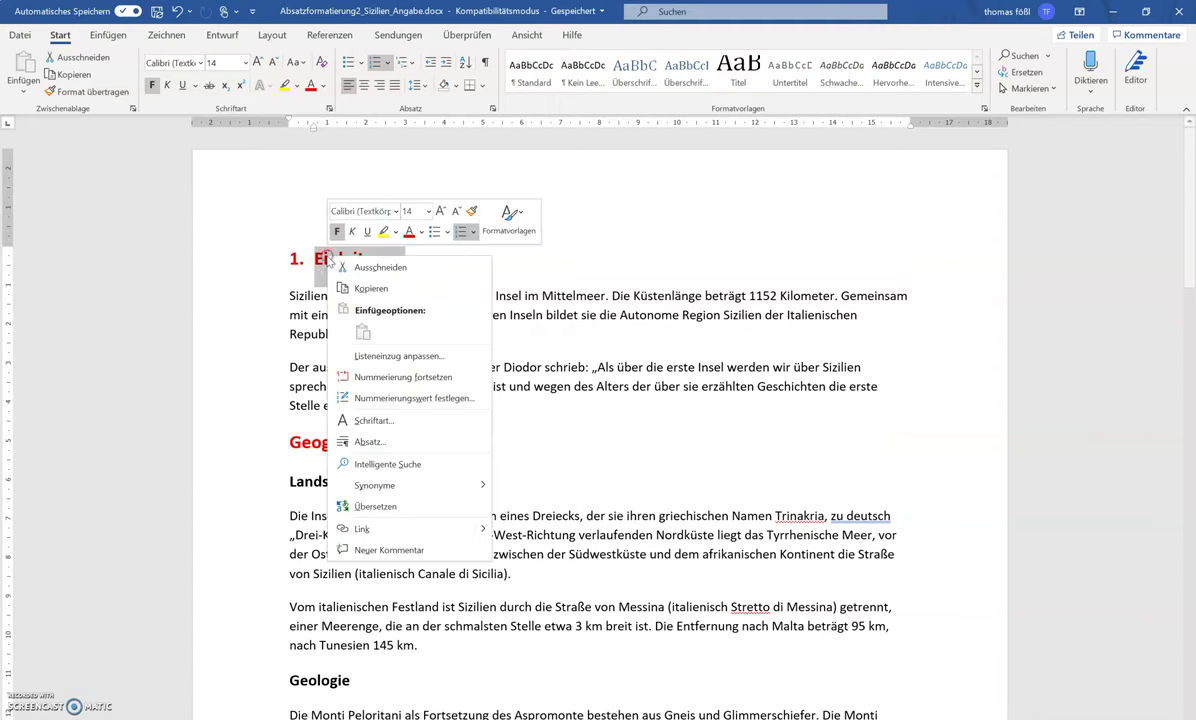
left_click(522, 234)
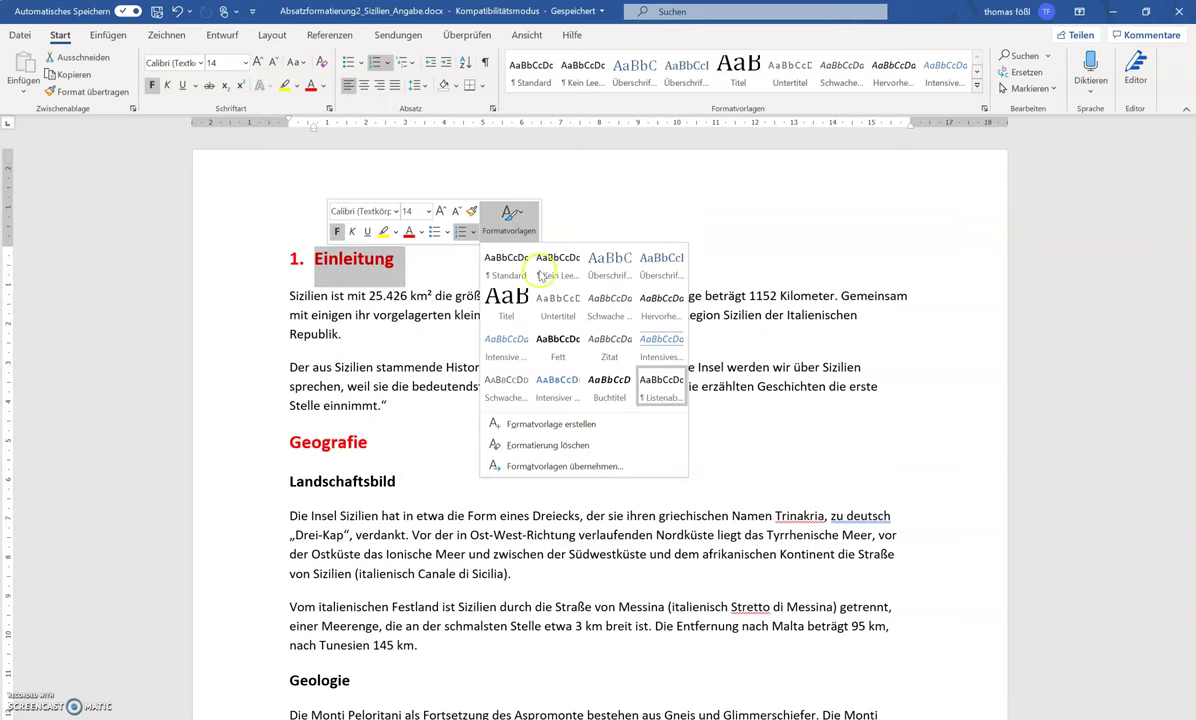
left_click(550, 427)
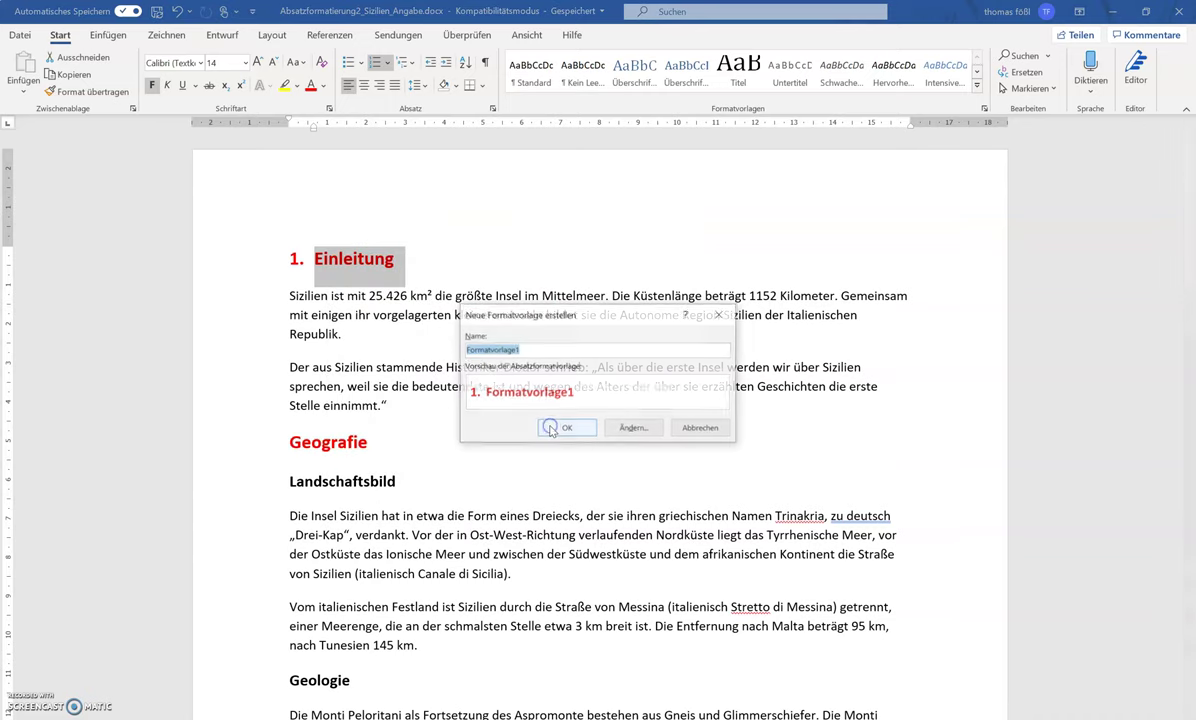
type("h1")
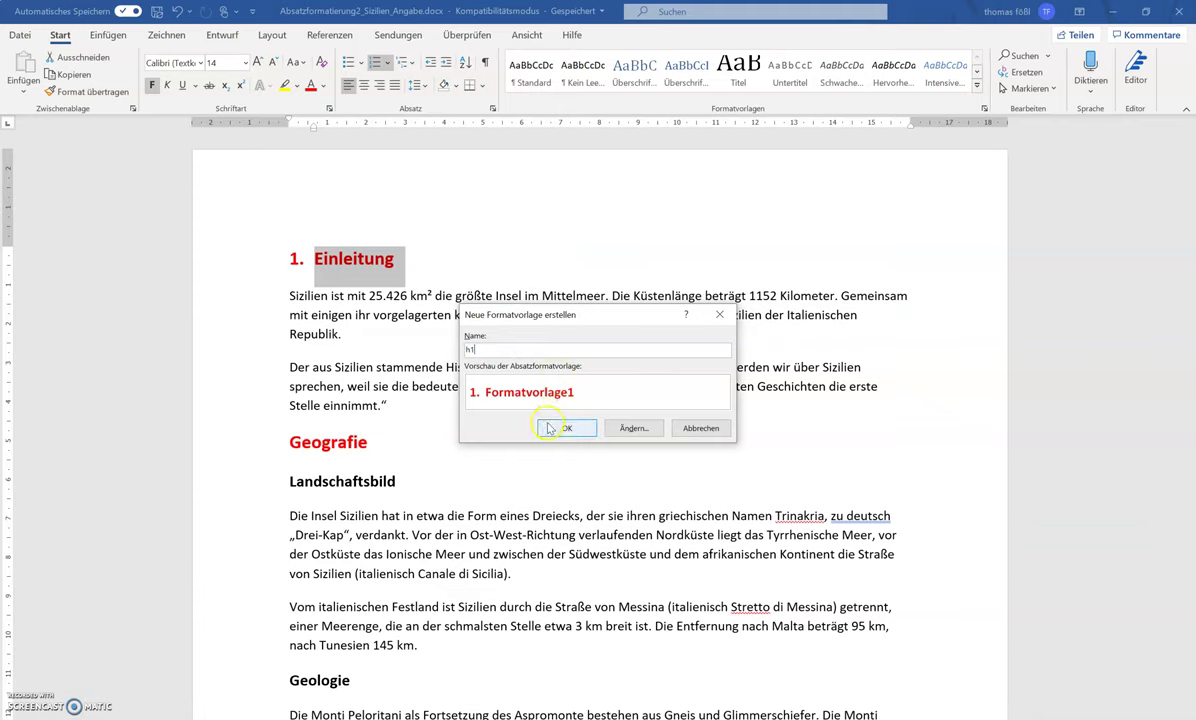
left_click(563, 426)
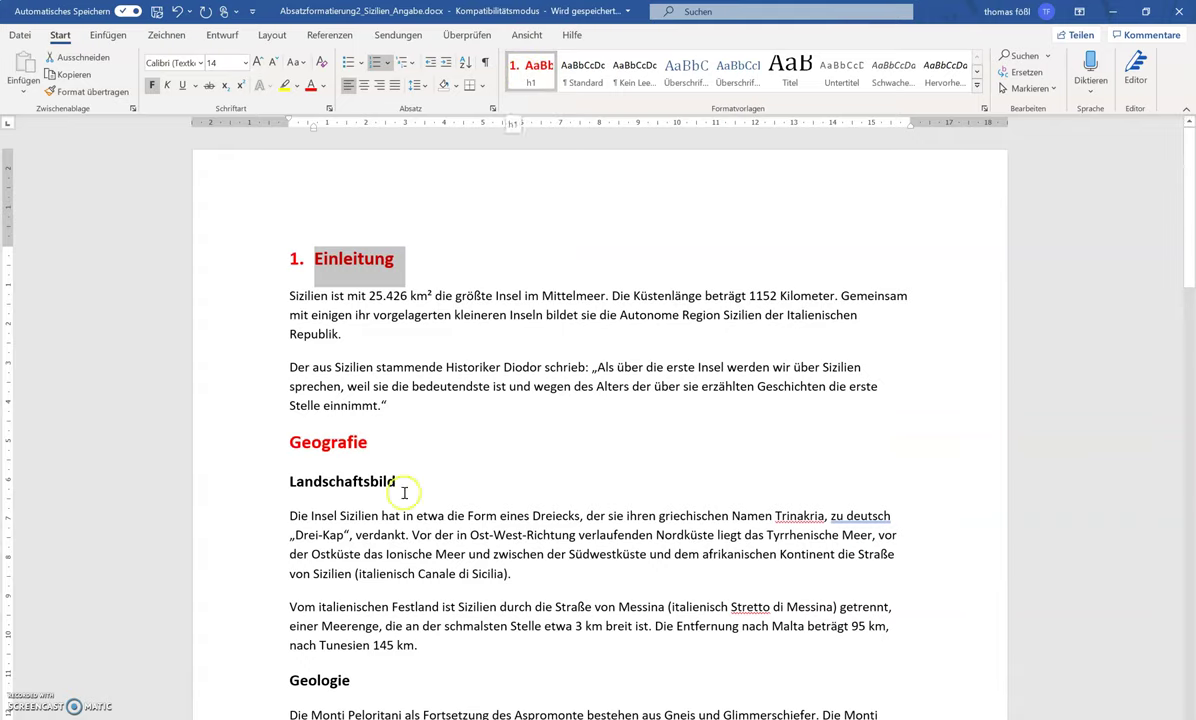
left_click(255, 452)
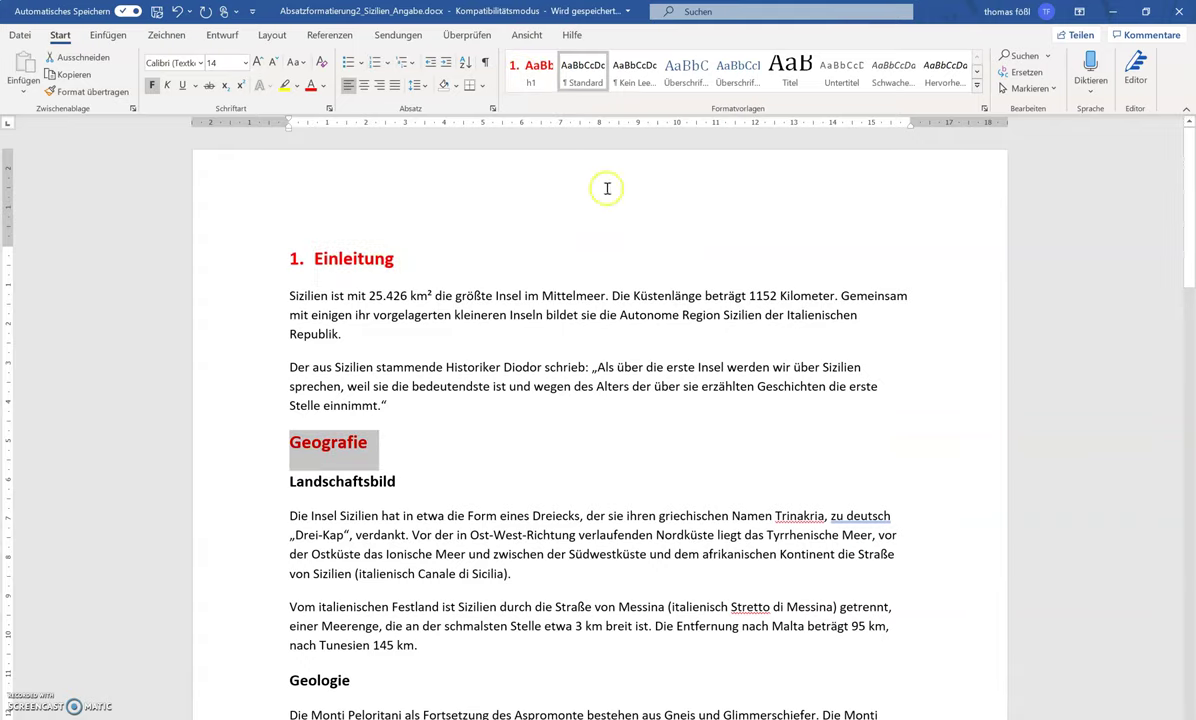
Step: Apply the h1 style to Geografie so it reads '2. Geografie'
left_click(530, 72)
left_click(535, 370)
scroll(477, 364, "down", 2)
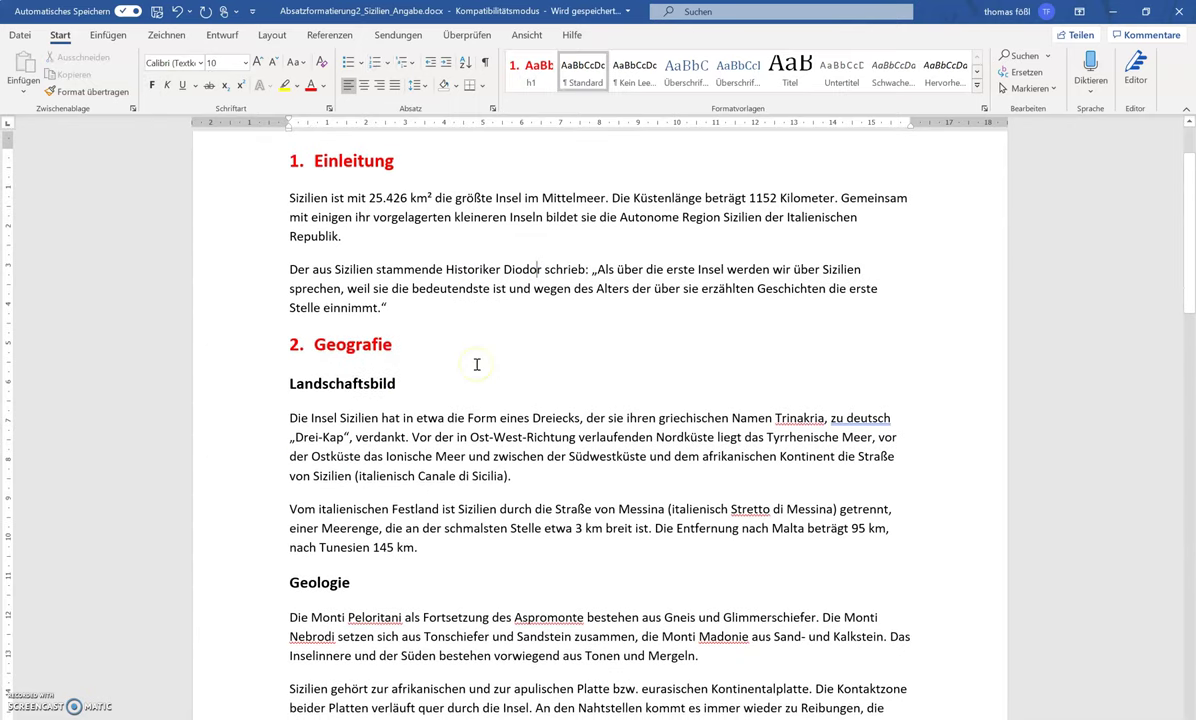
Step: Select the Landschaftsbild heading and browse the multilevel numbering schemes without applying one
double_click(311, 384)
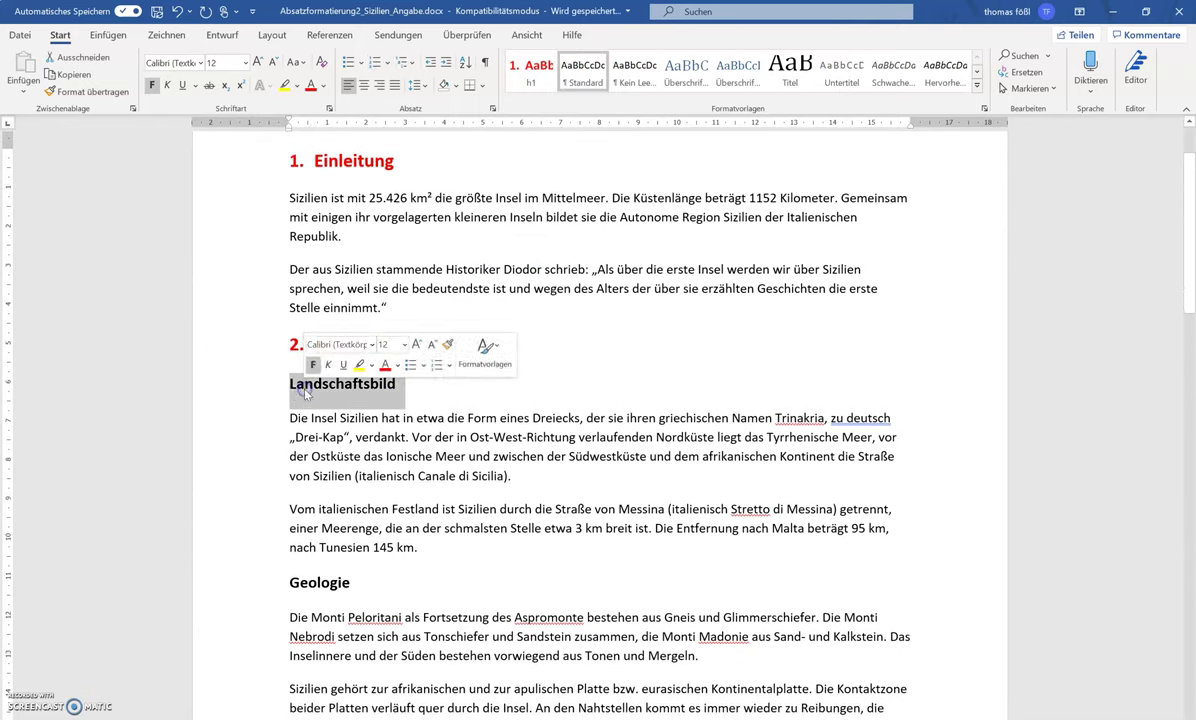
left_click(256, 388)
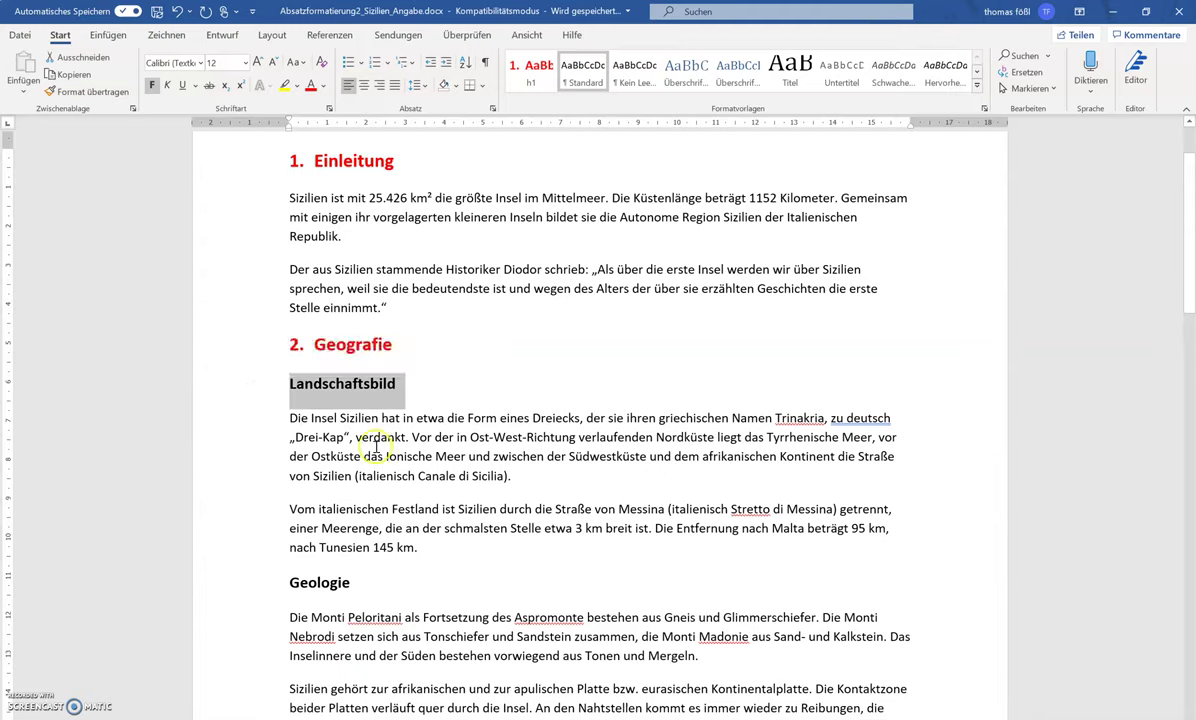
left_click(335, 385)
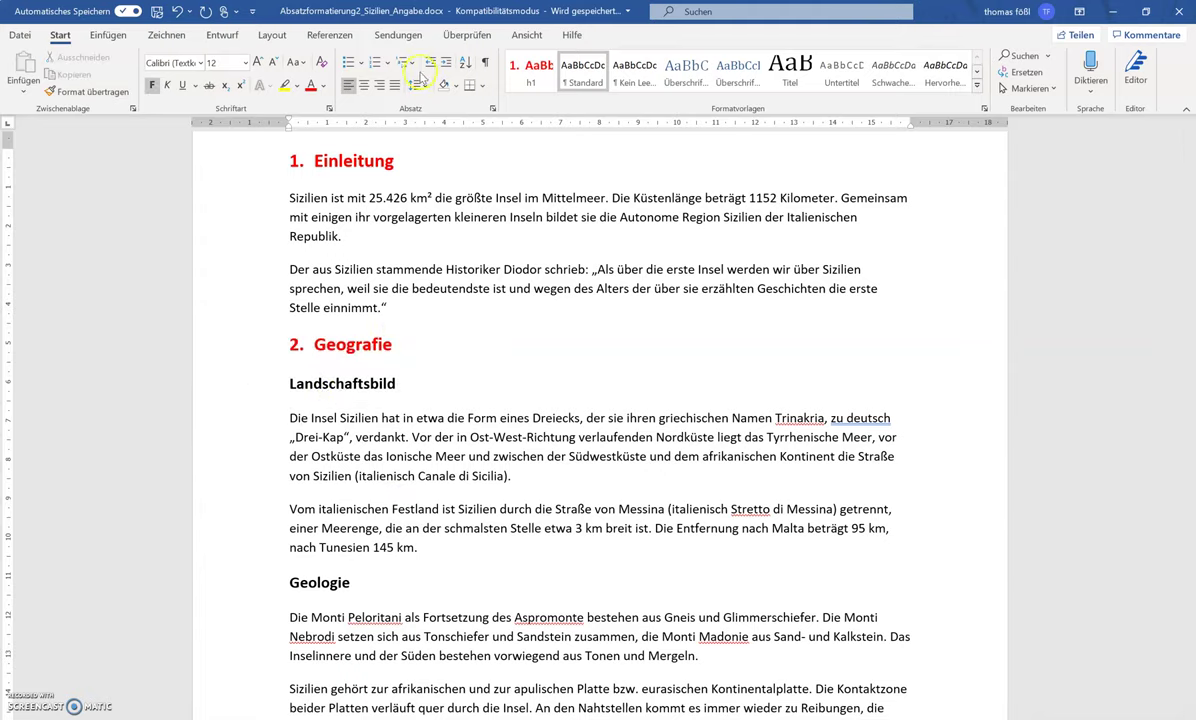
left_click(413, 63)
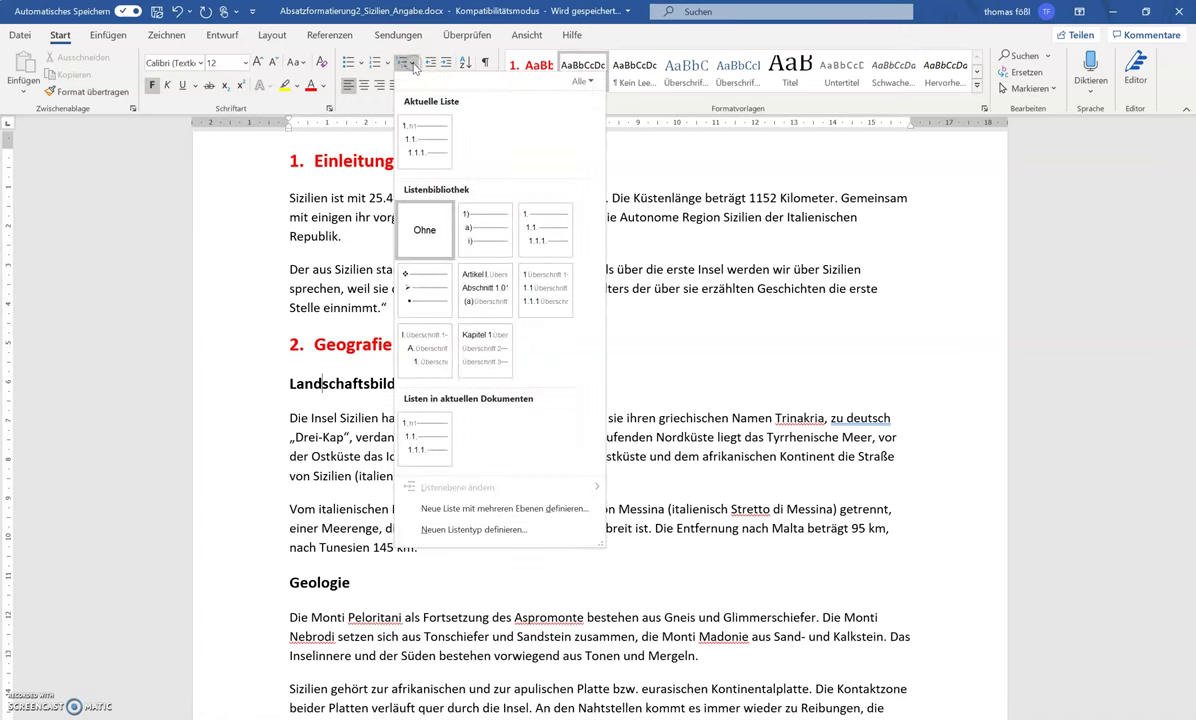
left_click(288, 200)
left_click(267, 390)
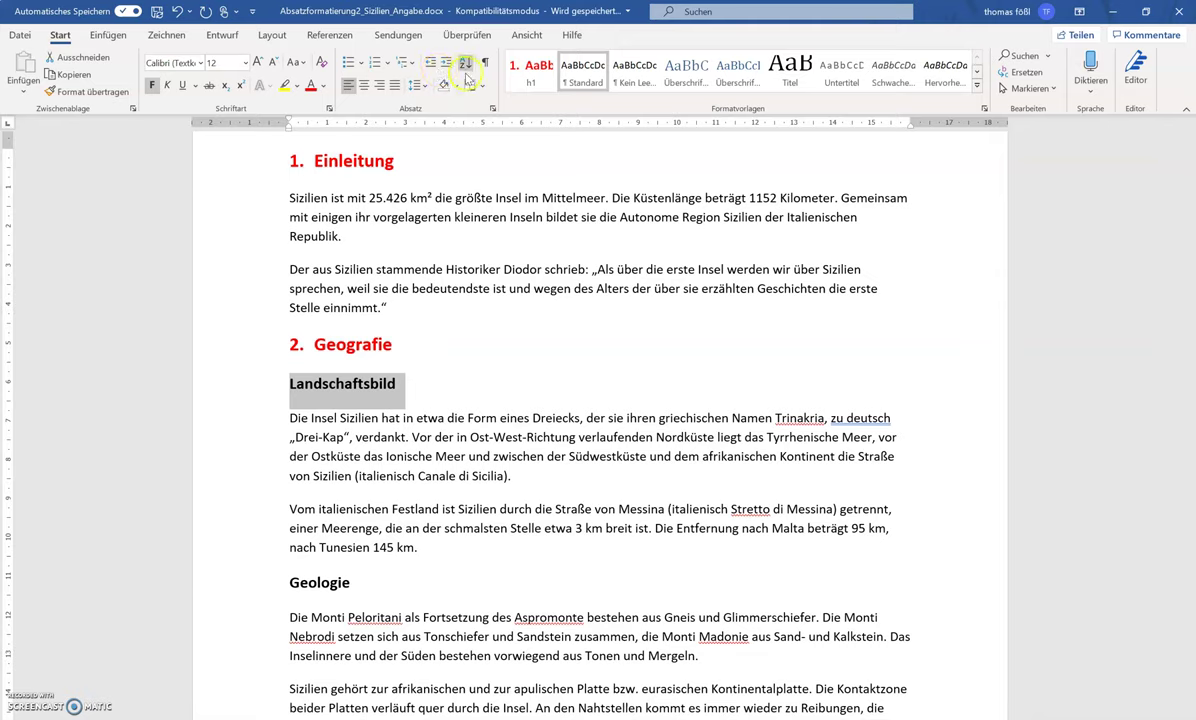
left_click(407, 63)
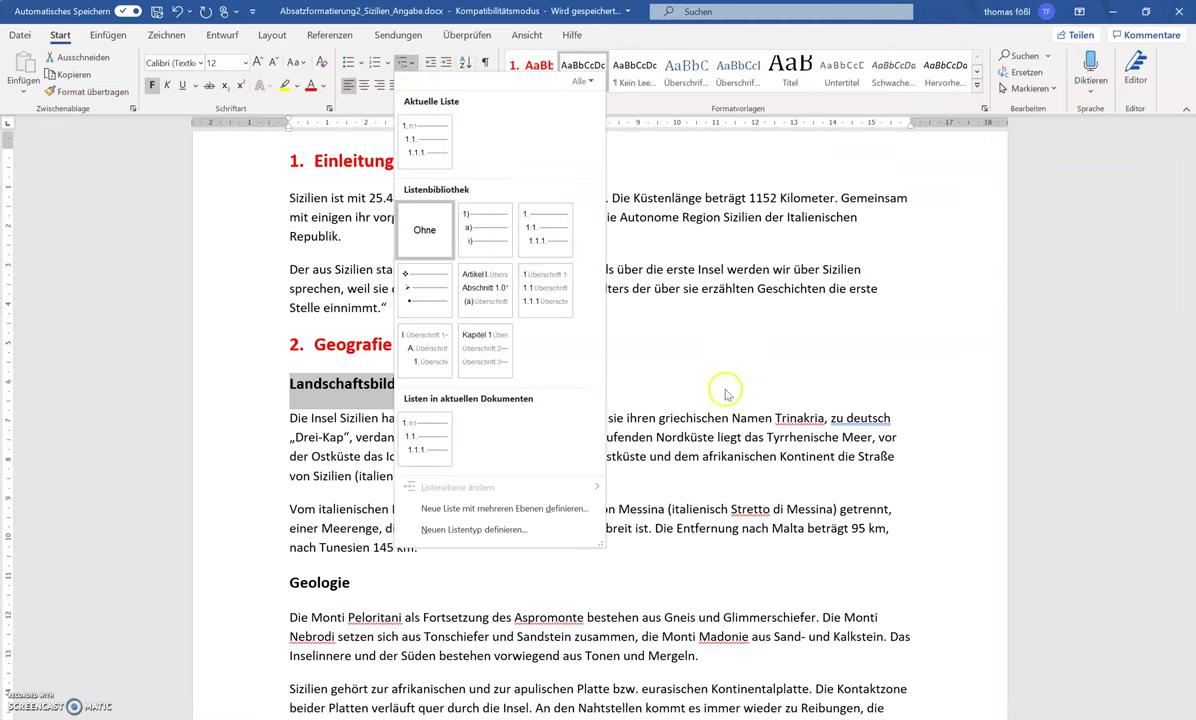
left_click(680, 370)
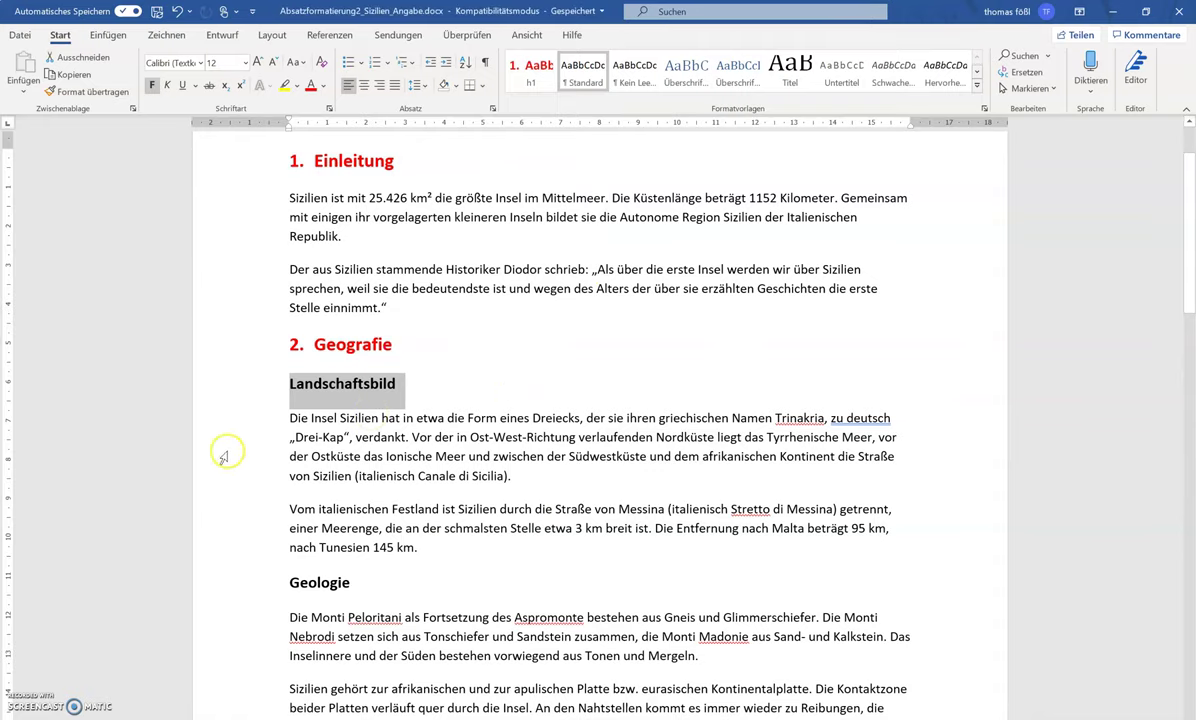
Step: Apply h1 to Landschaftsbild and demote it to list level 2.1
left_click(519, 88)
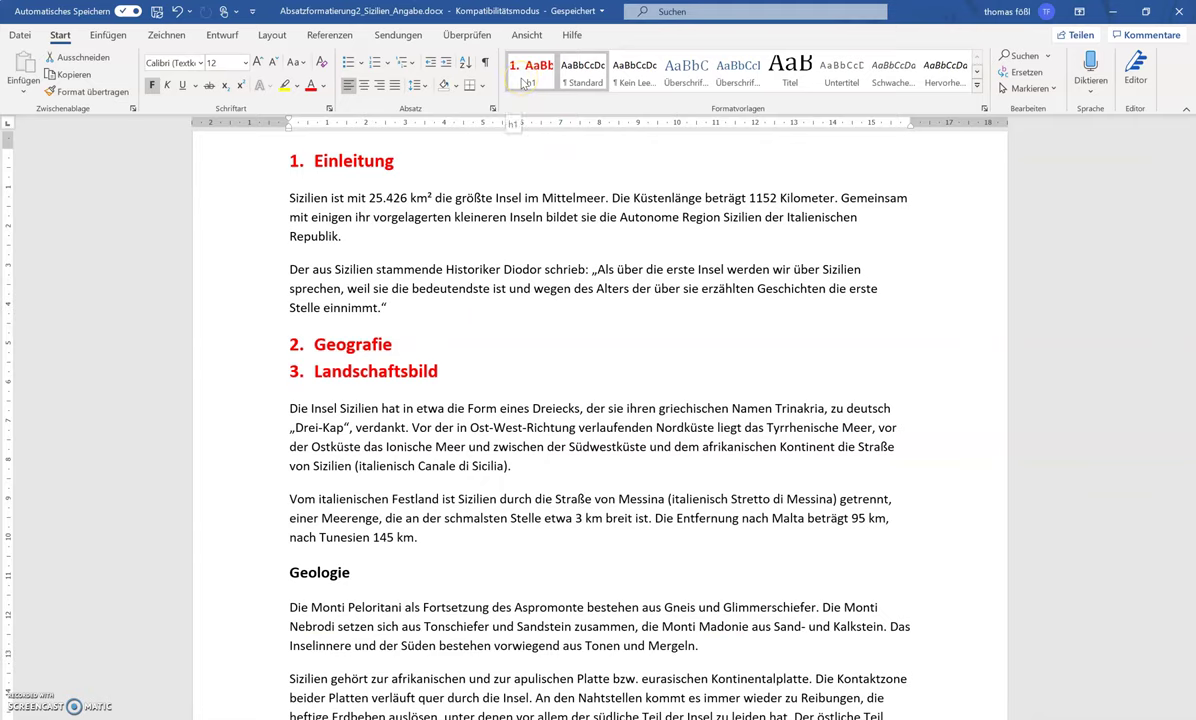
left_click(521, 83)
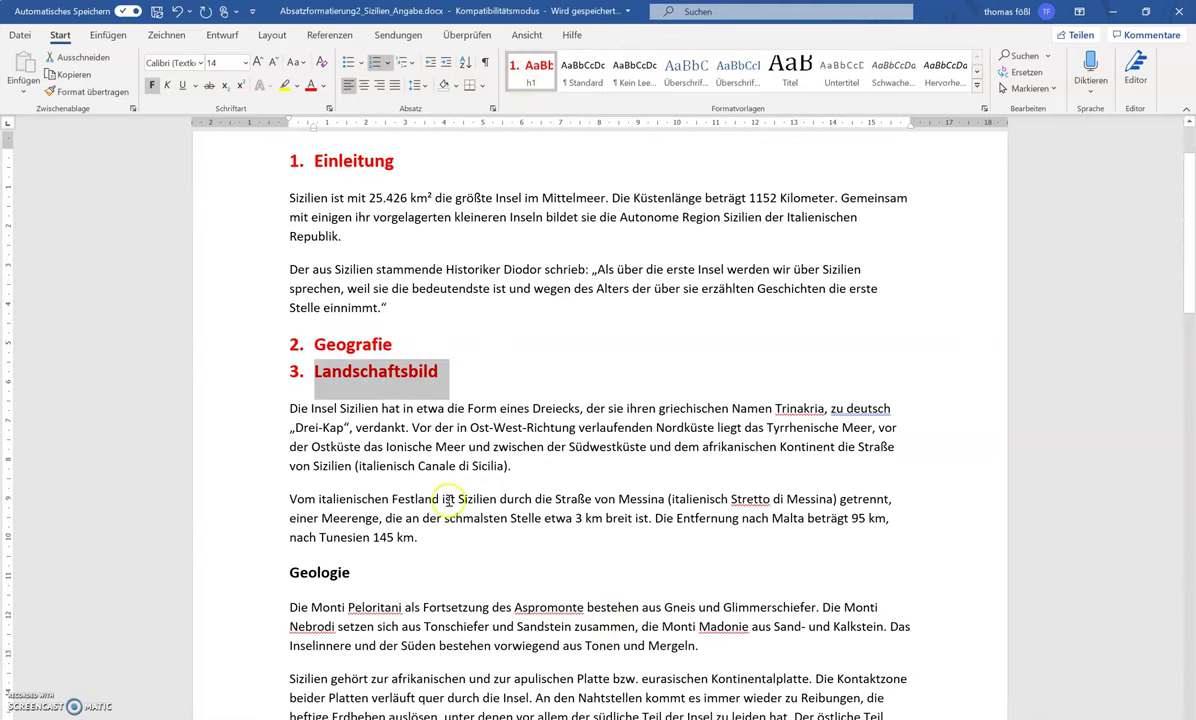
left_click(387, 64)
mouse_move(431, 291)
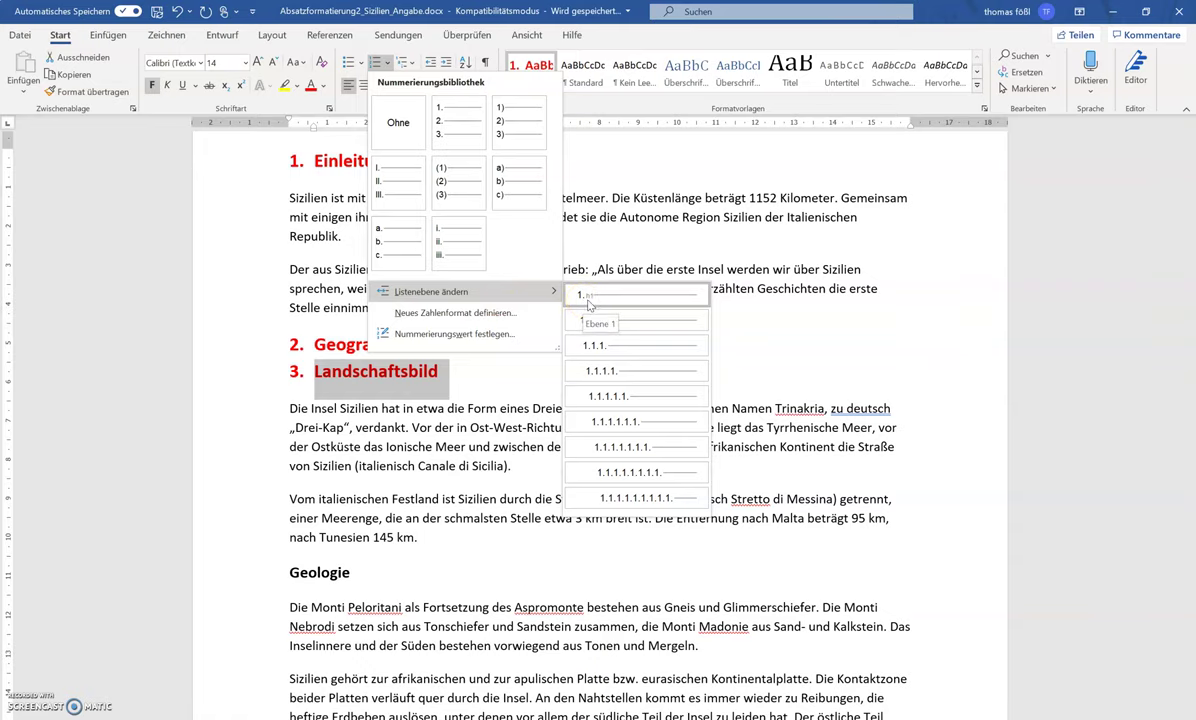
left_click(595, 321)
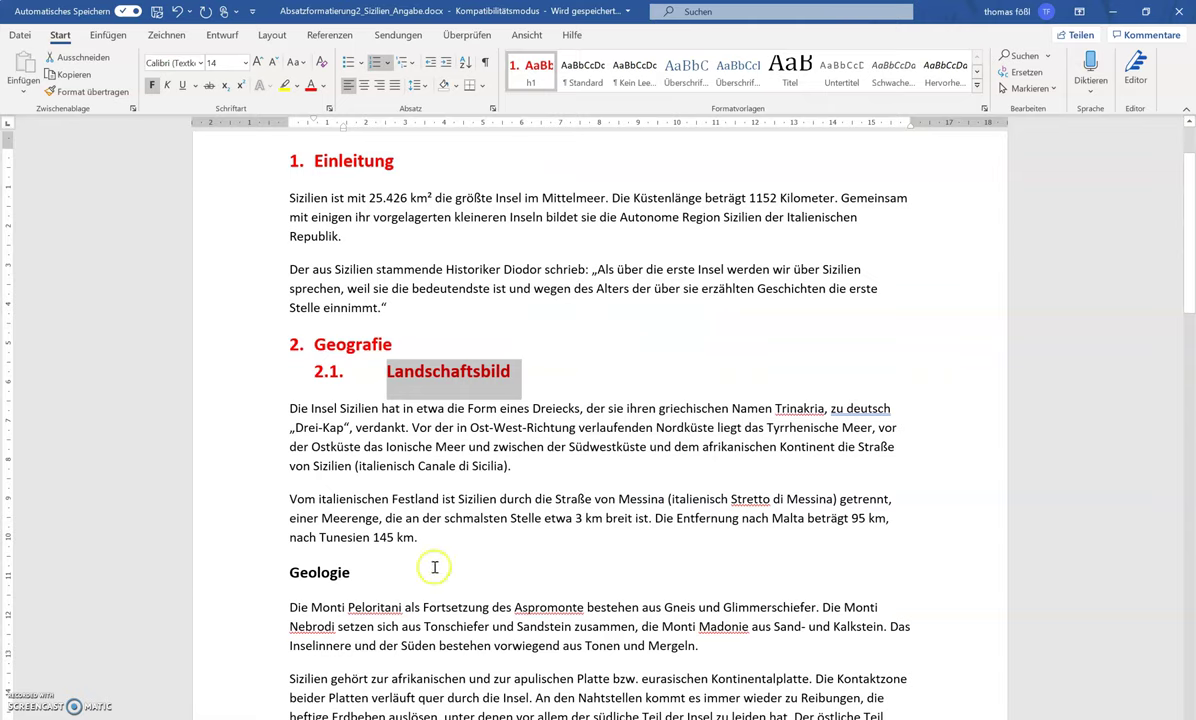
Step: Make the Landschaftsbild heading automatic black, 12 pt and not bold
left_click(324, 94)
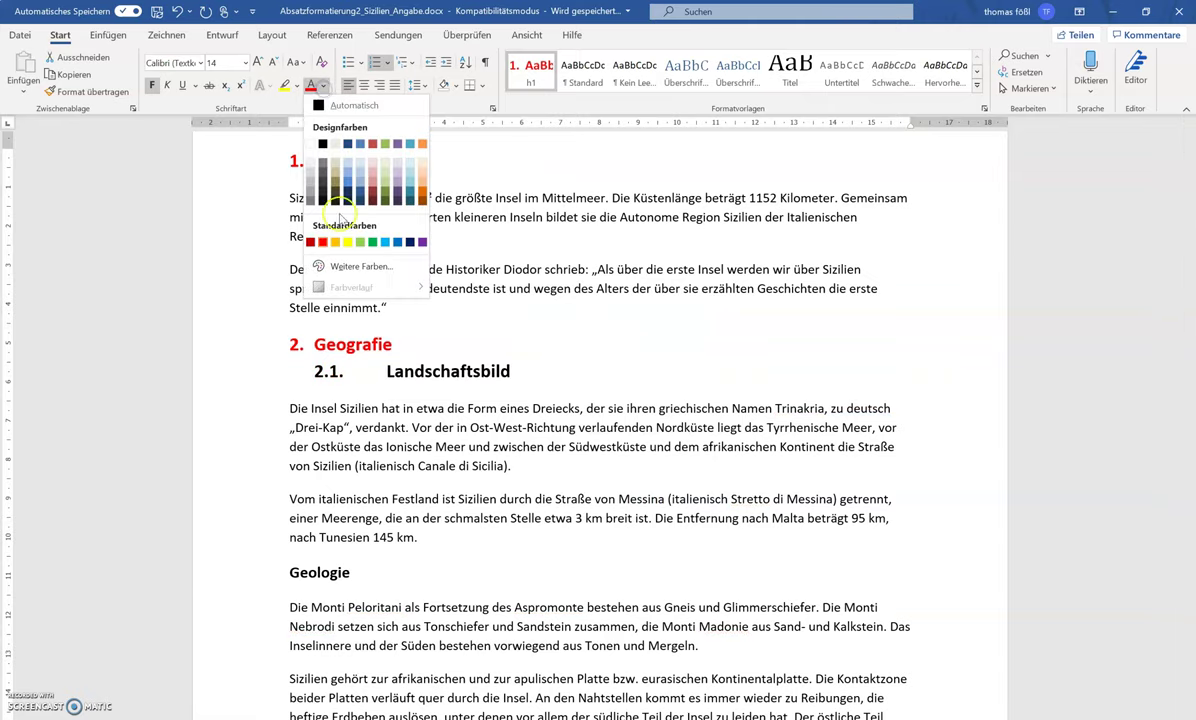
left_click(318, 101)
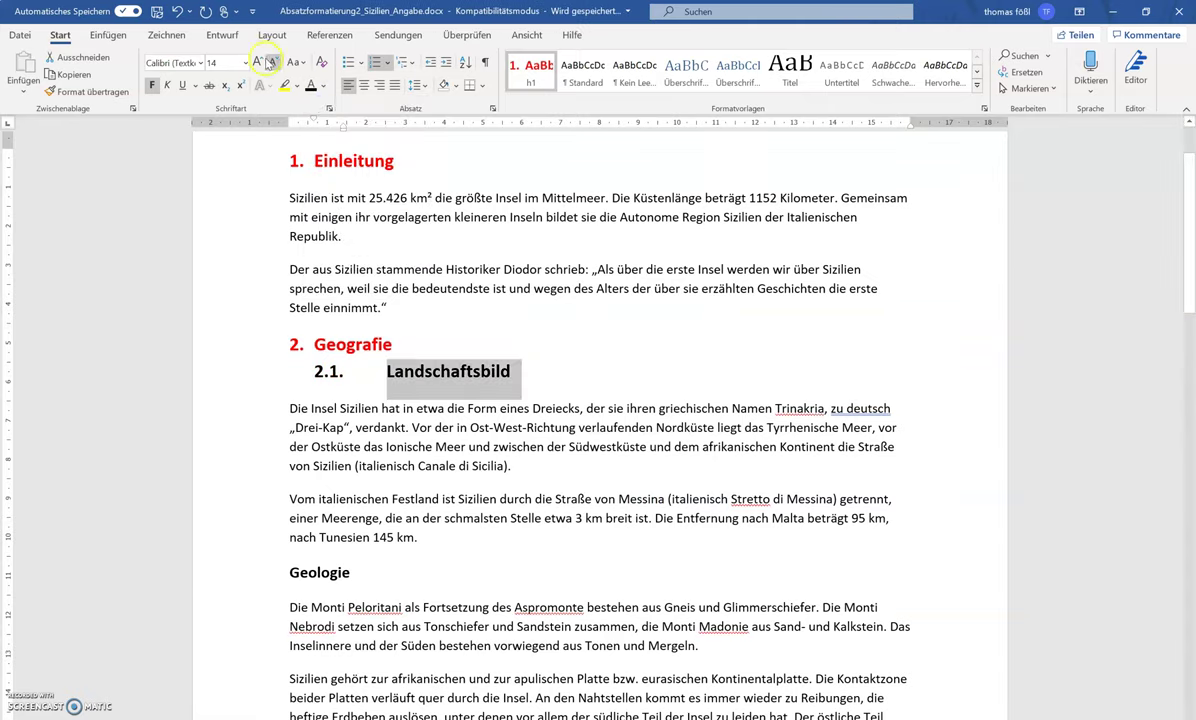
left_click(273, 63)
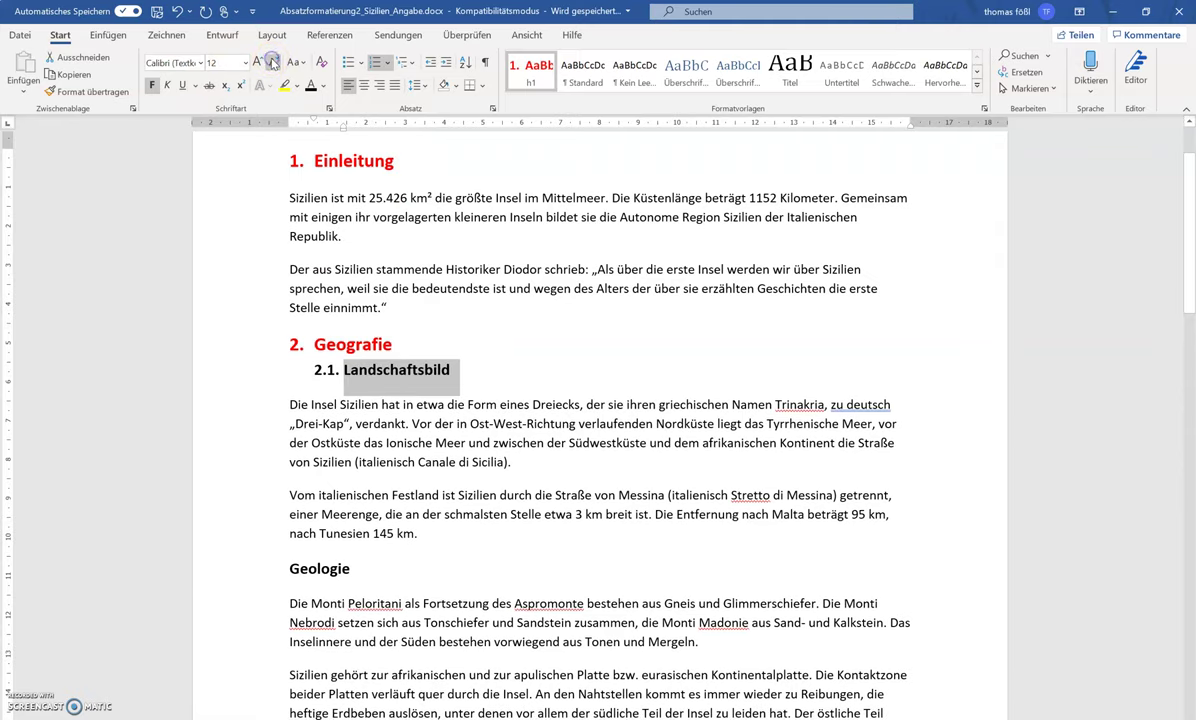
left_click(151, 86)
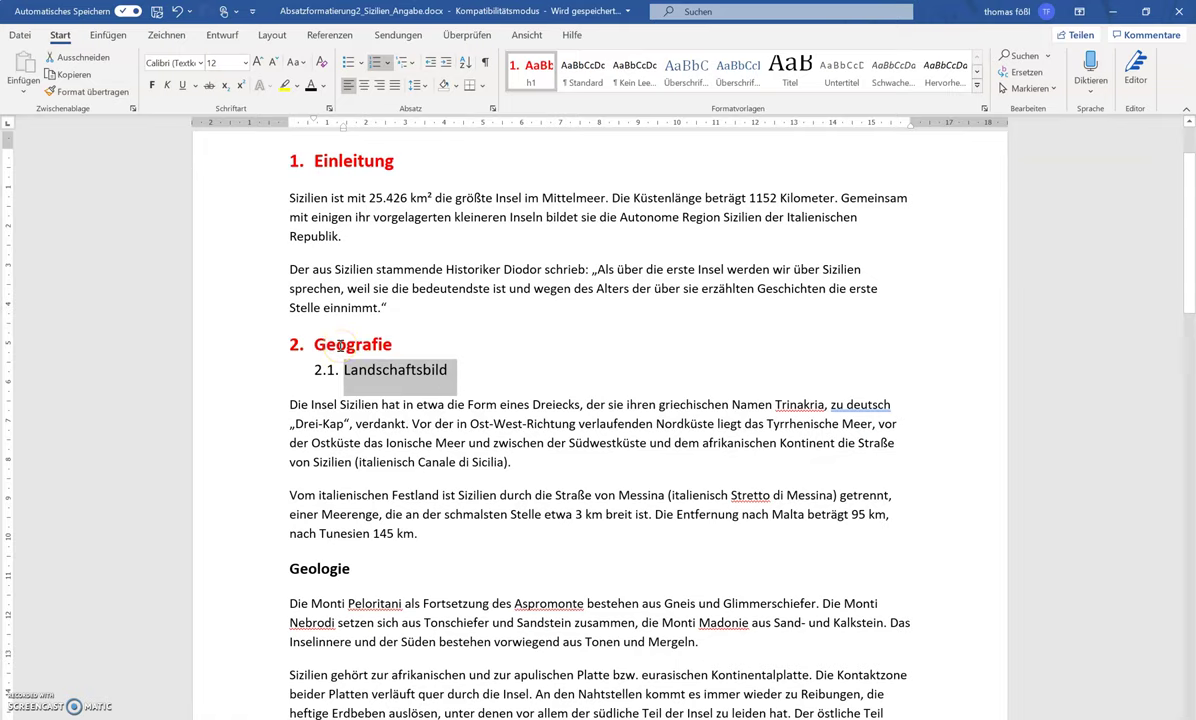
Step: Save the 2.1. Landschaftsbild heading's formatting as a new paragraph style named 'h2'
right_click(368, 374)
left_click(558, 335)
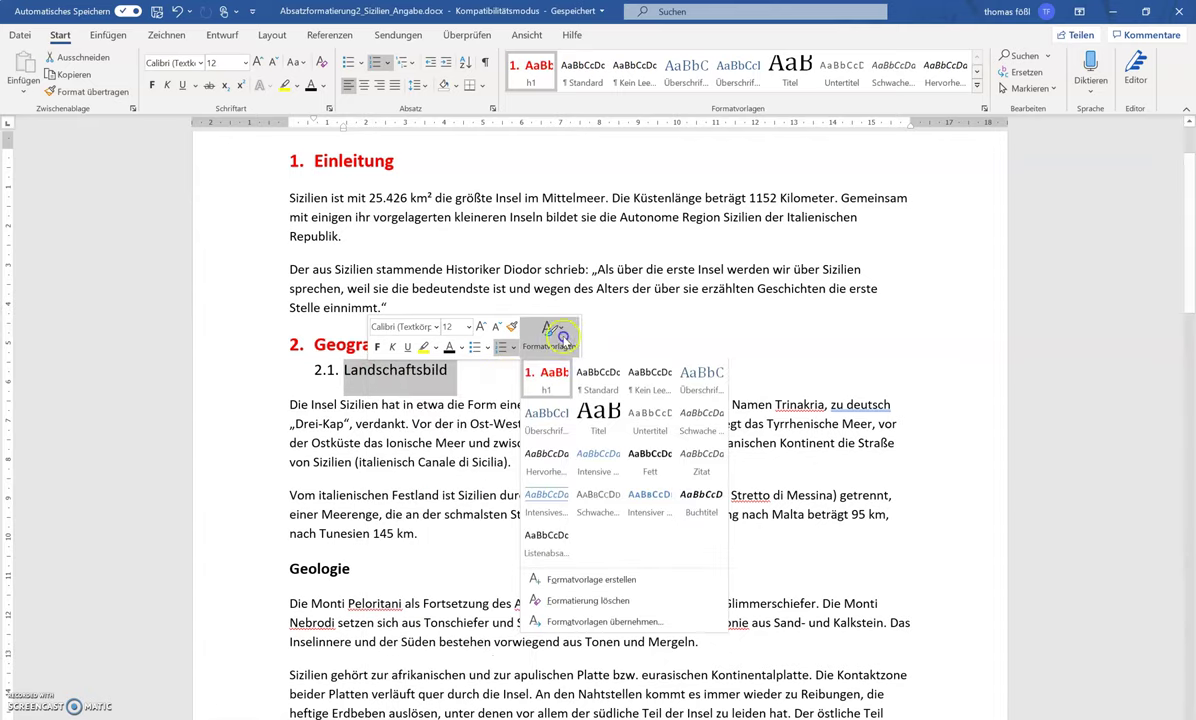
left_click(600, 579)
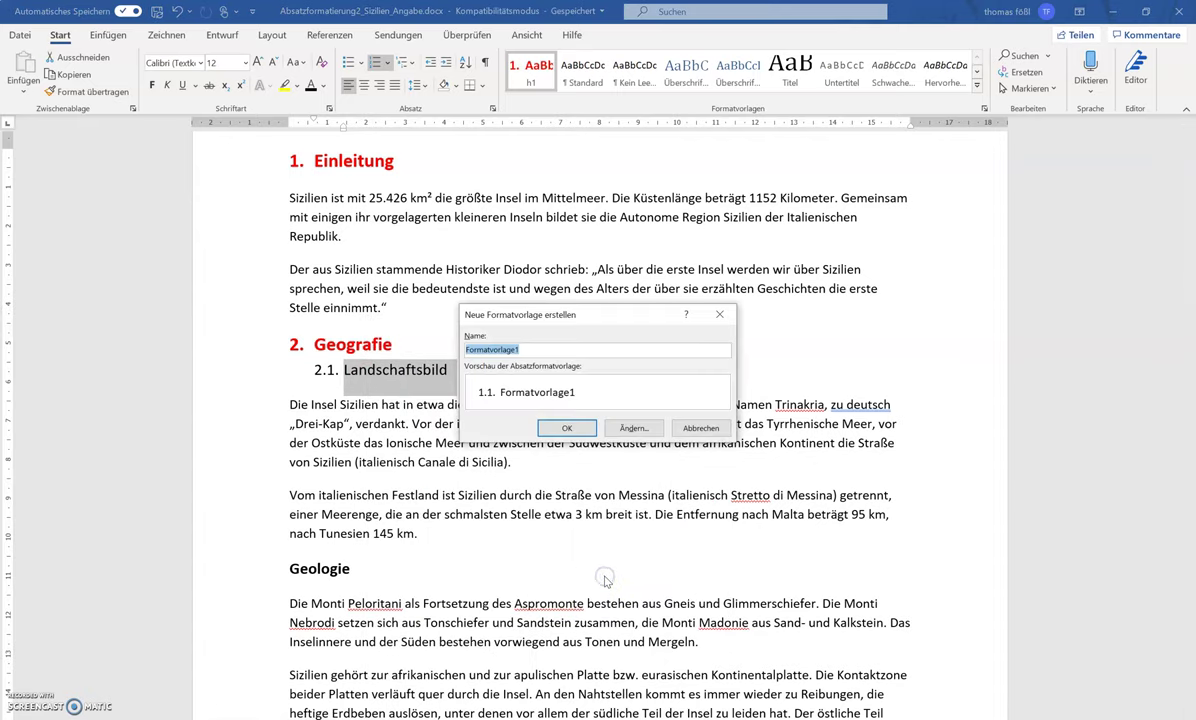
type("h2")
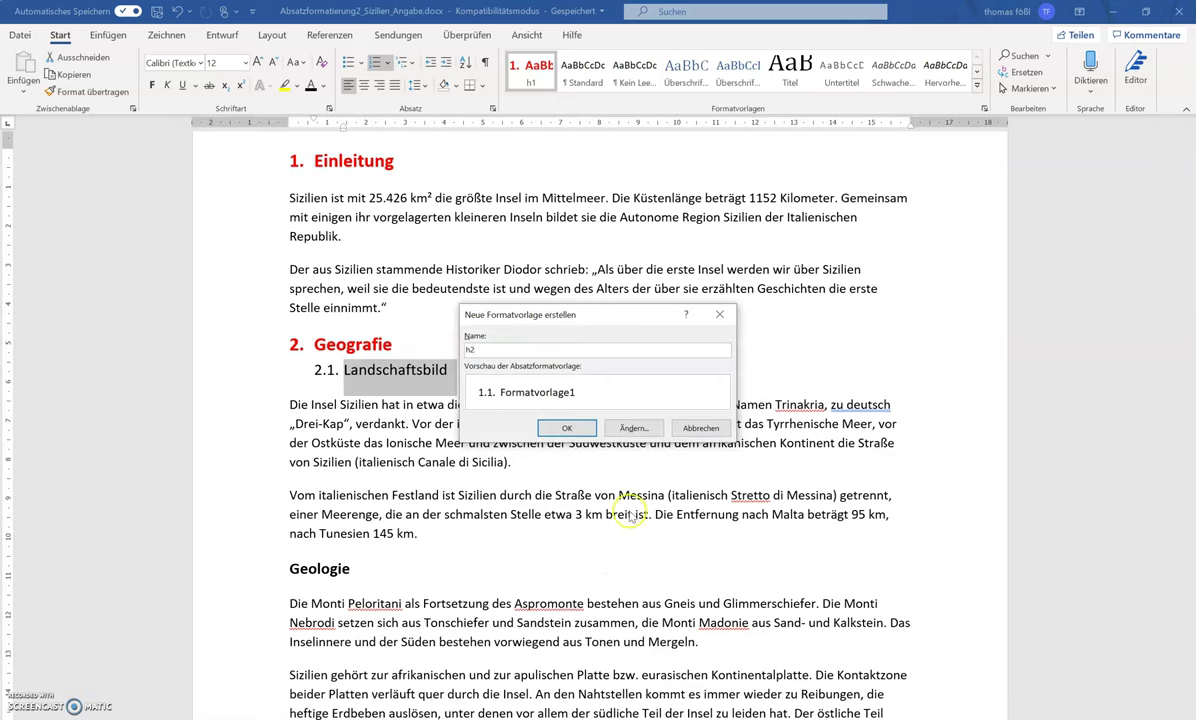
left_click(560, 427)
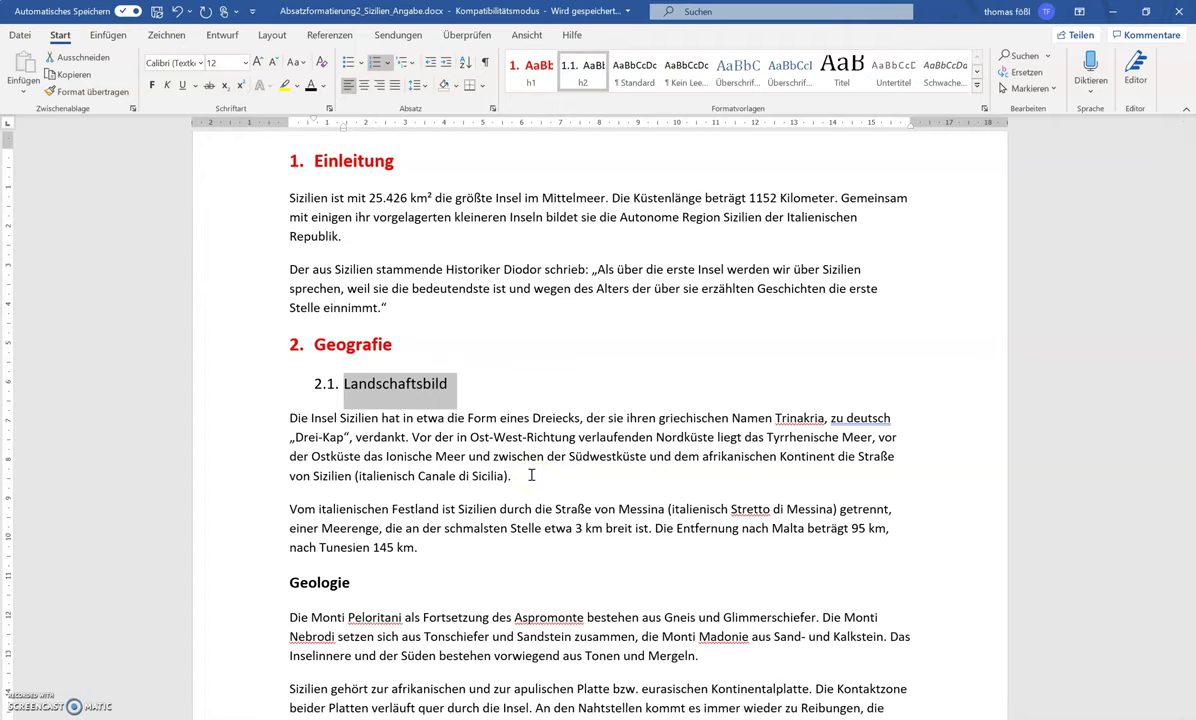
Step: Apply the h2 style to Geologie so it reads '2.2. Geologie'
left_click(289, 395)
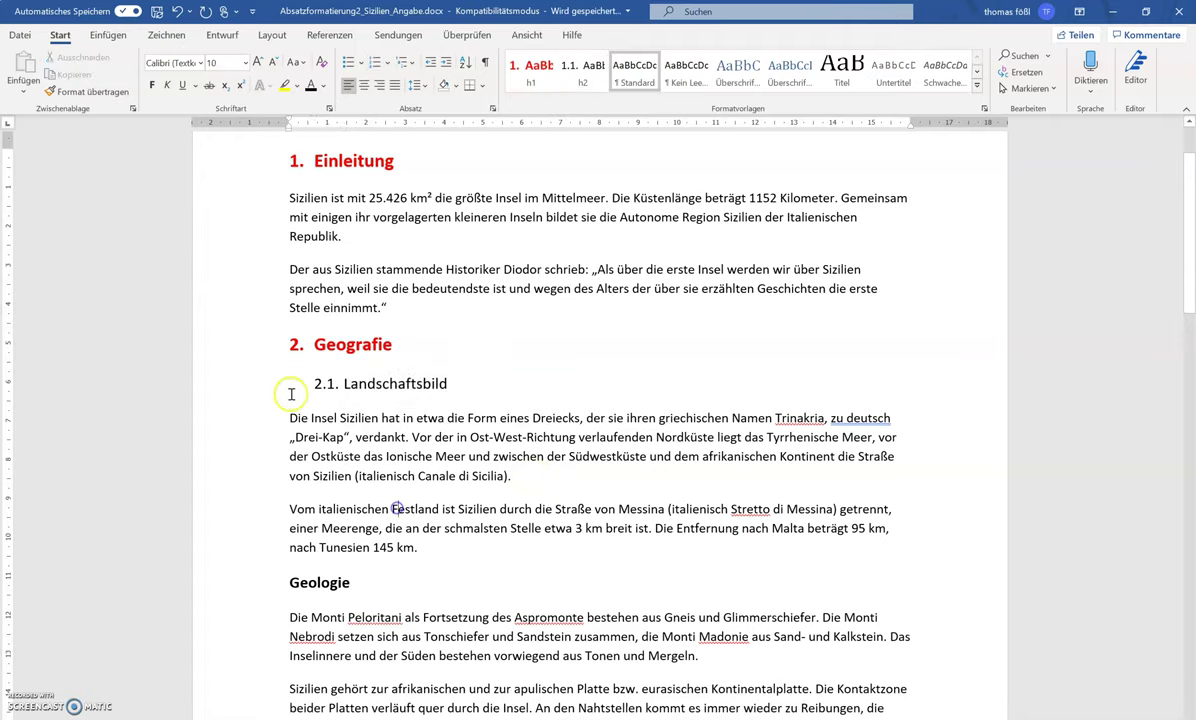
left_click(267, 355)
scroll(300, 450, "down", 2)
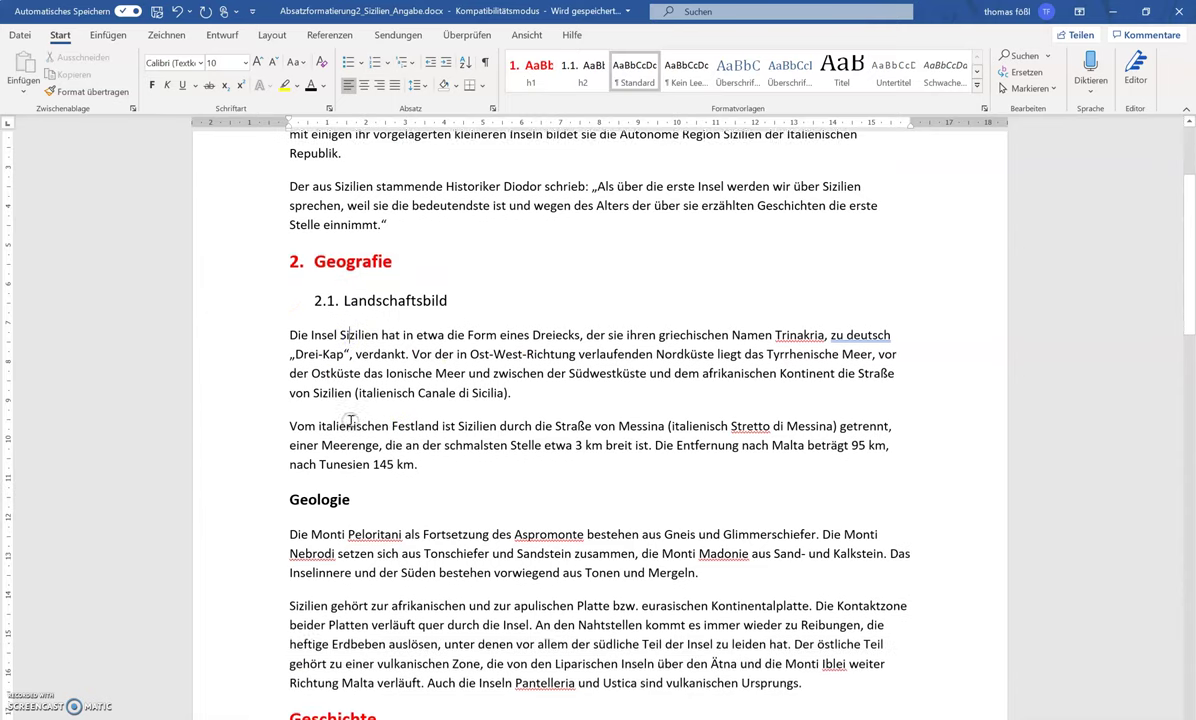
left_click(249, 490)
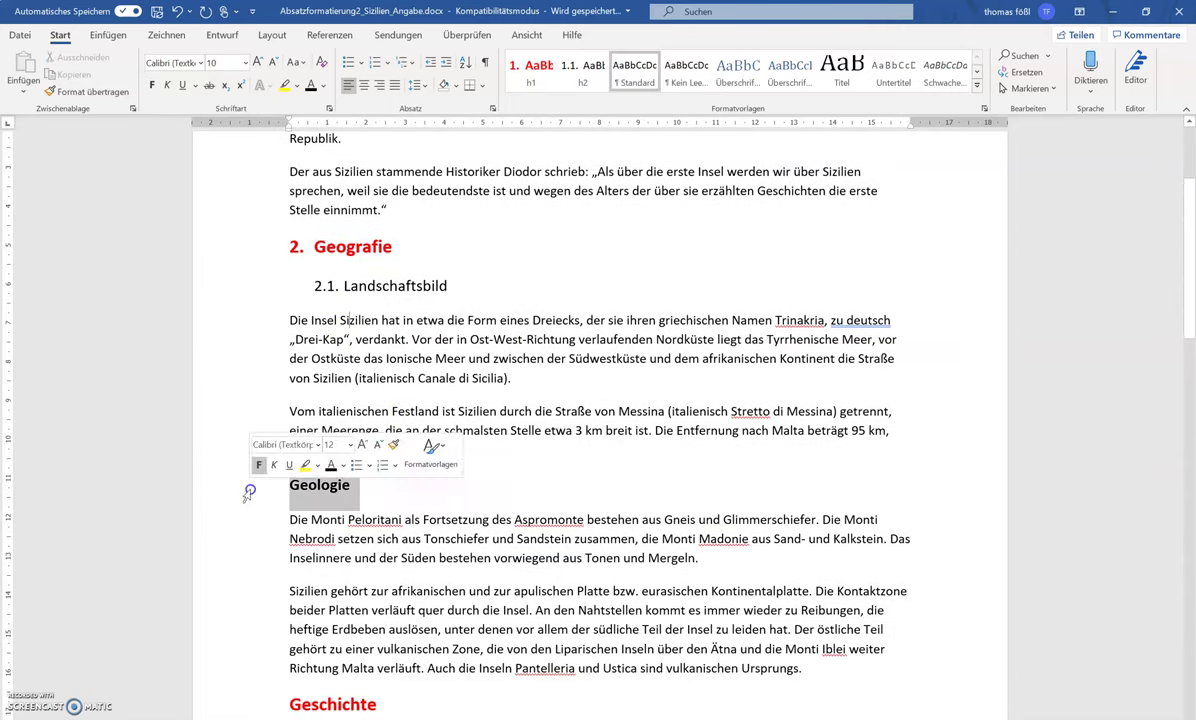
left_click(582, 80)
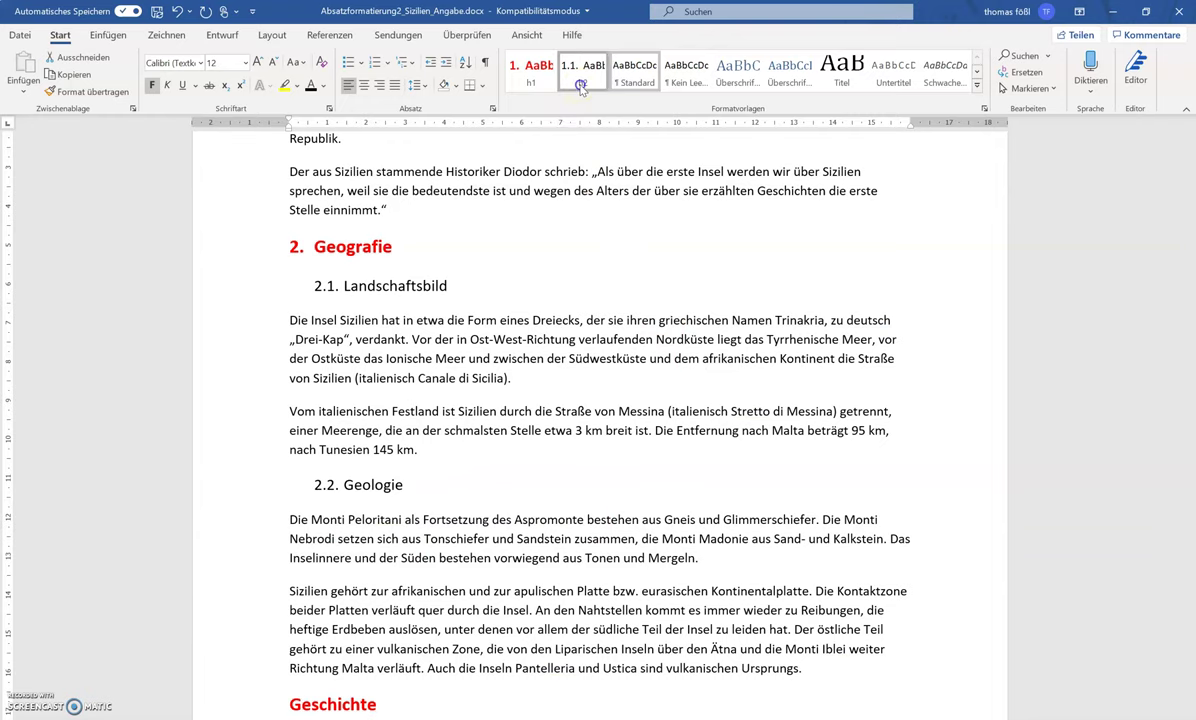
Step: Make Geschichte an h1 heading (3.) and Antike an h2 heading (3.1.)
scroll(450, 490, "down", 3)
scroll(450, 490, "down", 1)
left_click(248, 462)
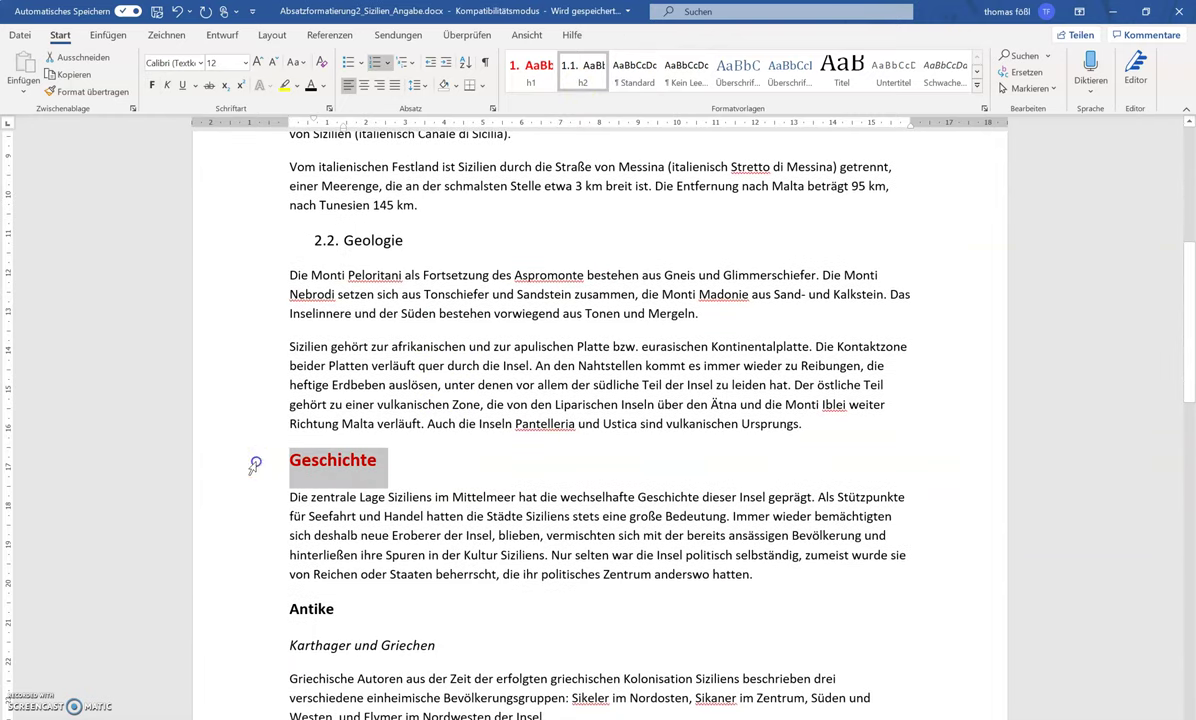
left_click(530, 72)
scroll(450, 404, "down", 2)
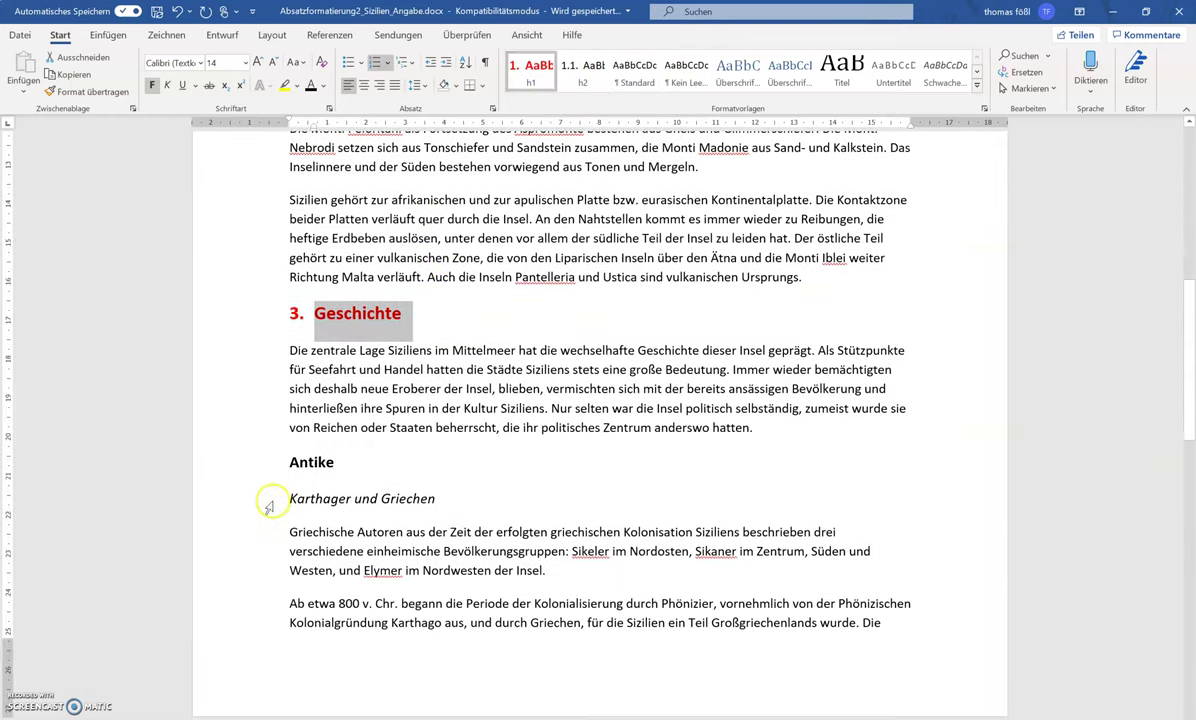
left_click(250, 462)
left_click(572, 68)
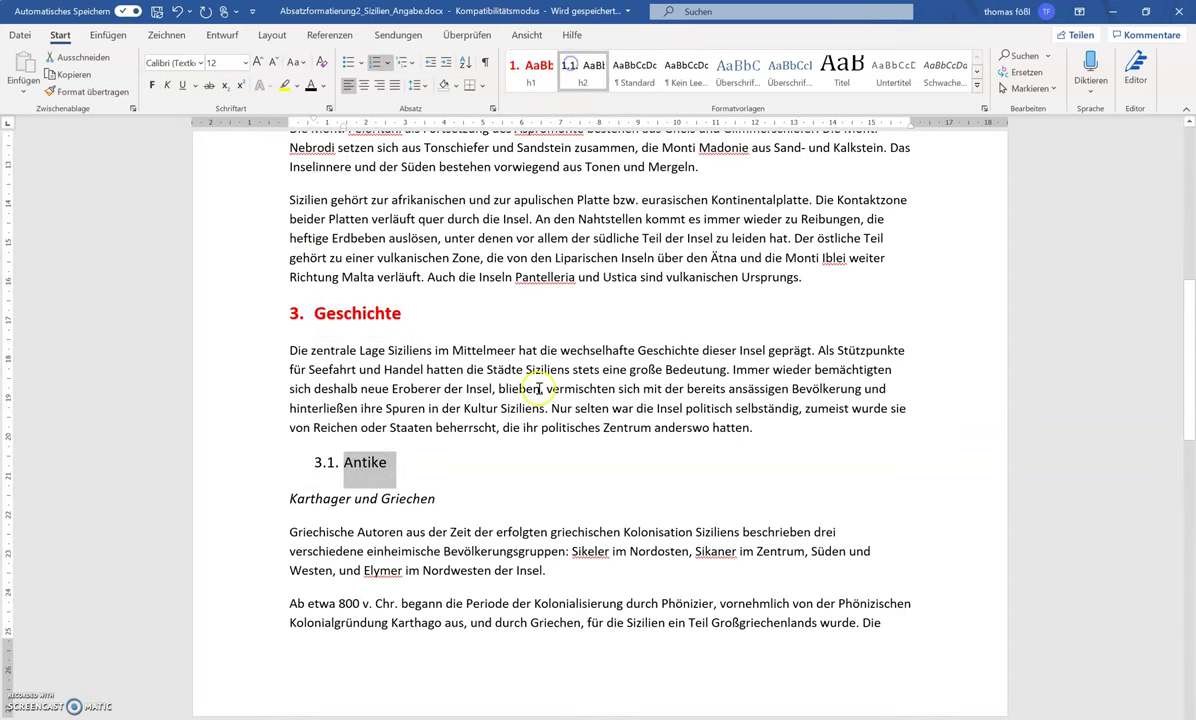
left_click(227, 499)
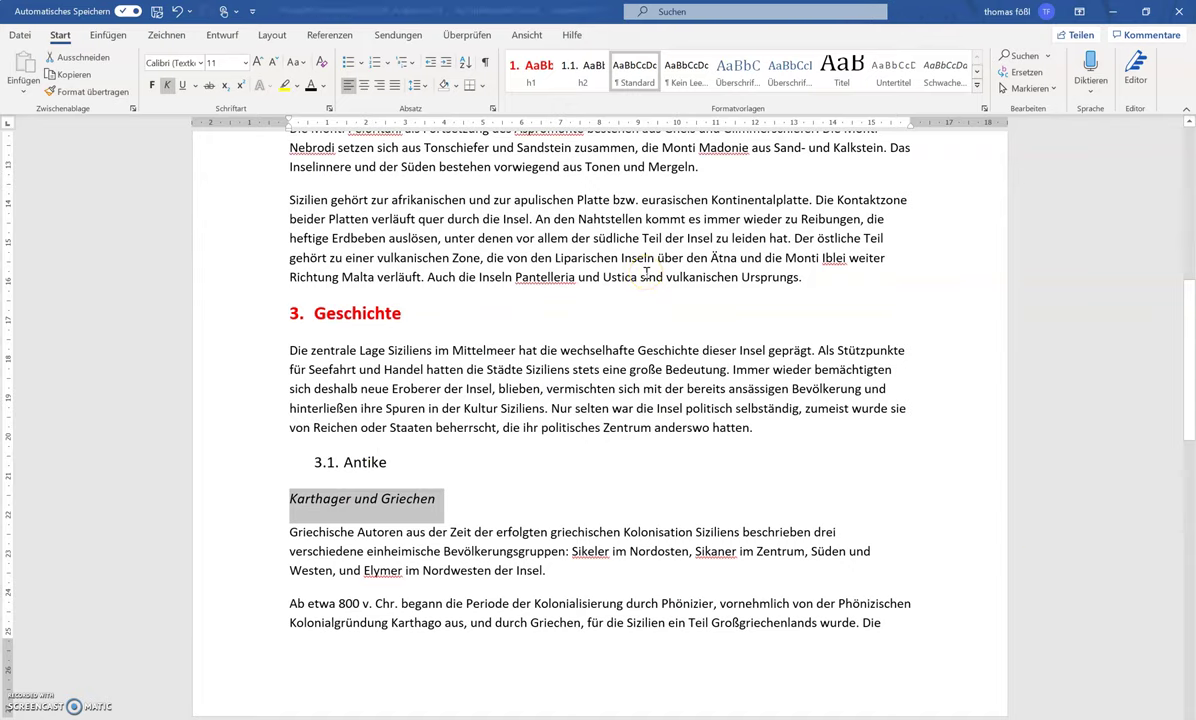
Step: Apply h2 to Karthager und Griechen, demote it to level 3.1.1., and set 11 pt italic
left_click(357, 462)
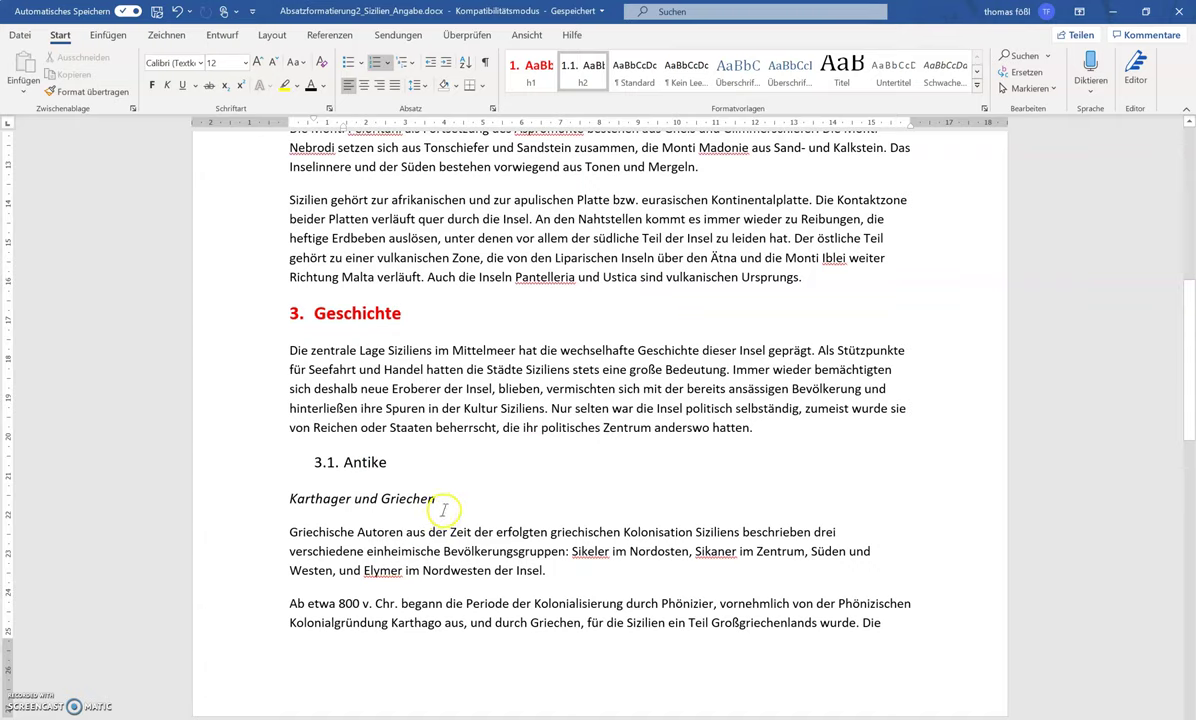
left_click(240, 499)
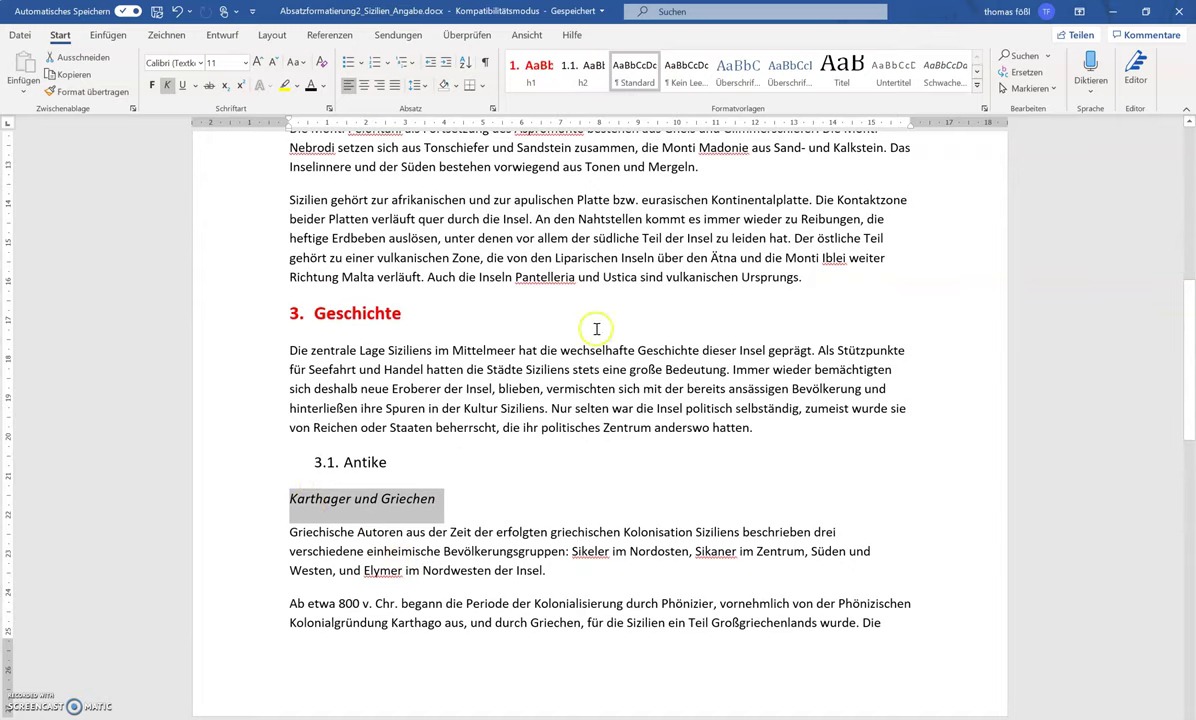
left_click(580, 68)
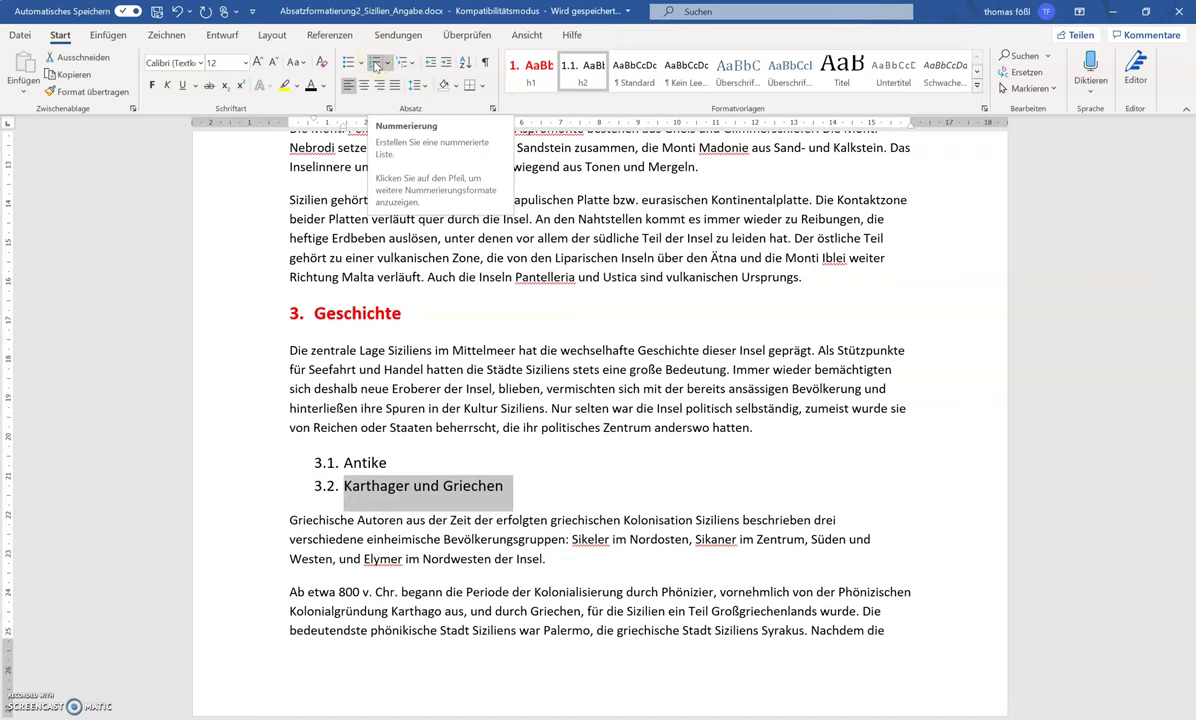
left_click(387, 64)
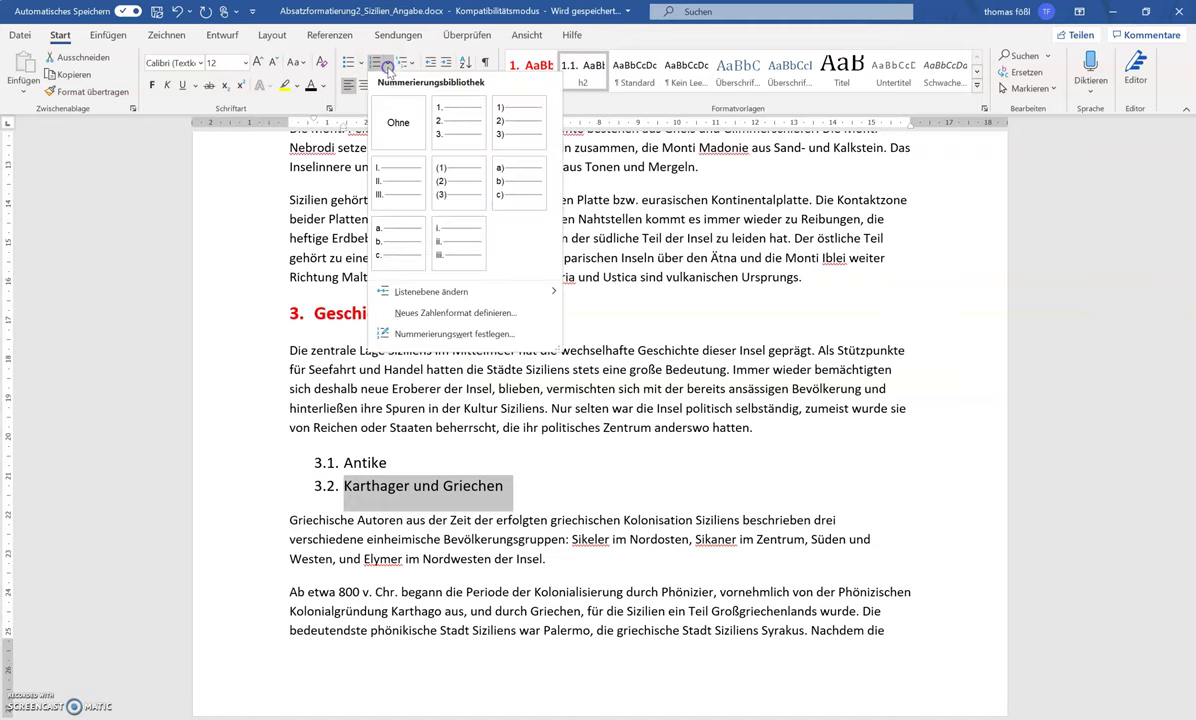
mouse_move(431, 291)
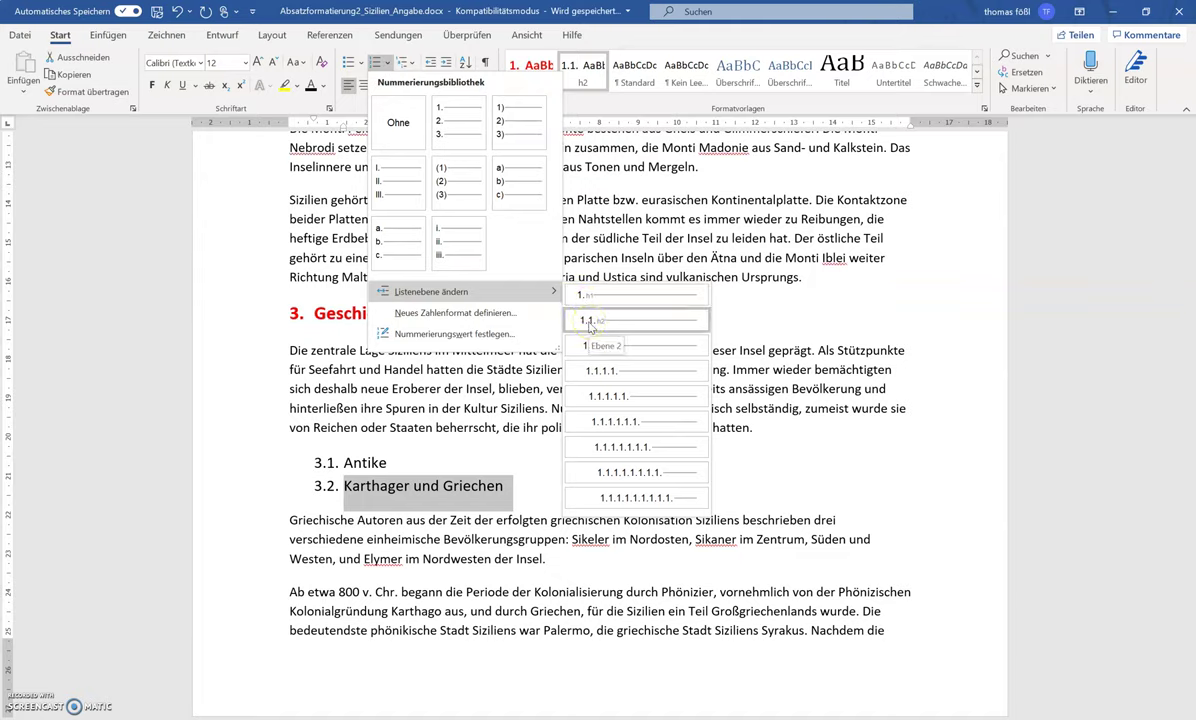
left_click(598, 346)
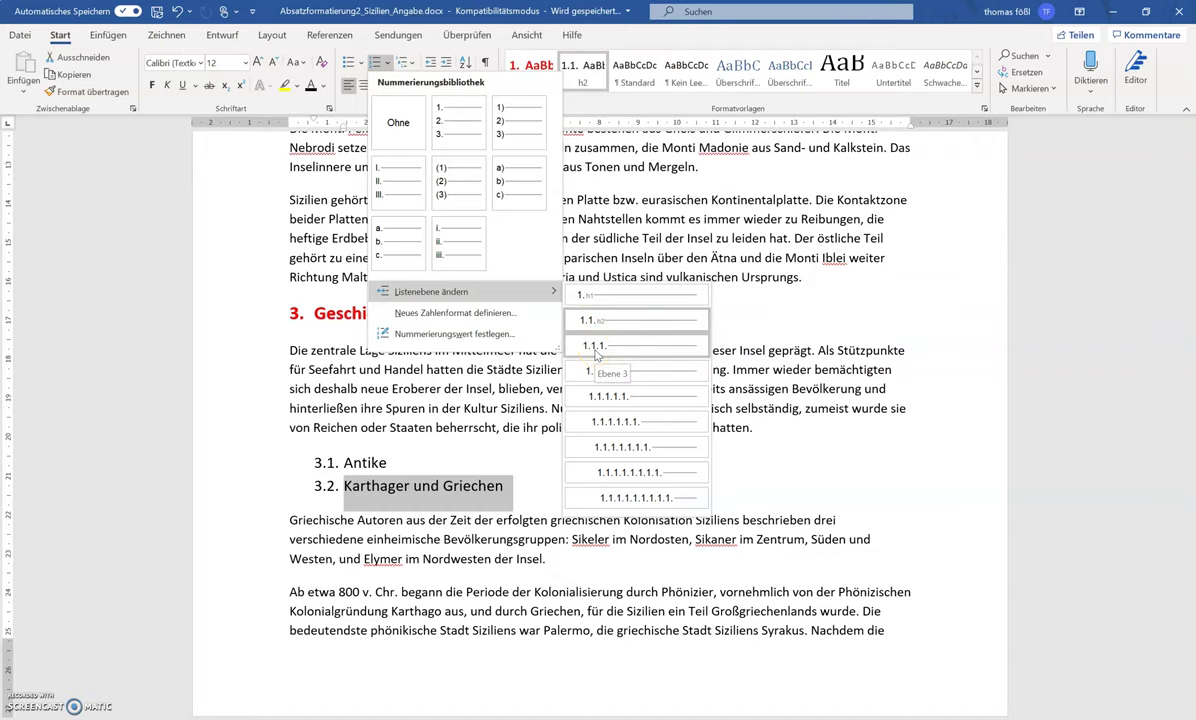
left_click(596, 346)
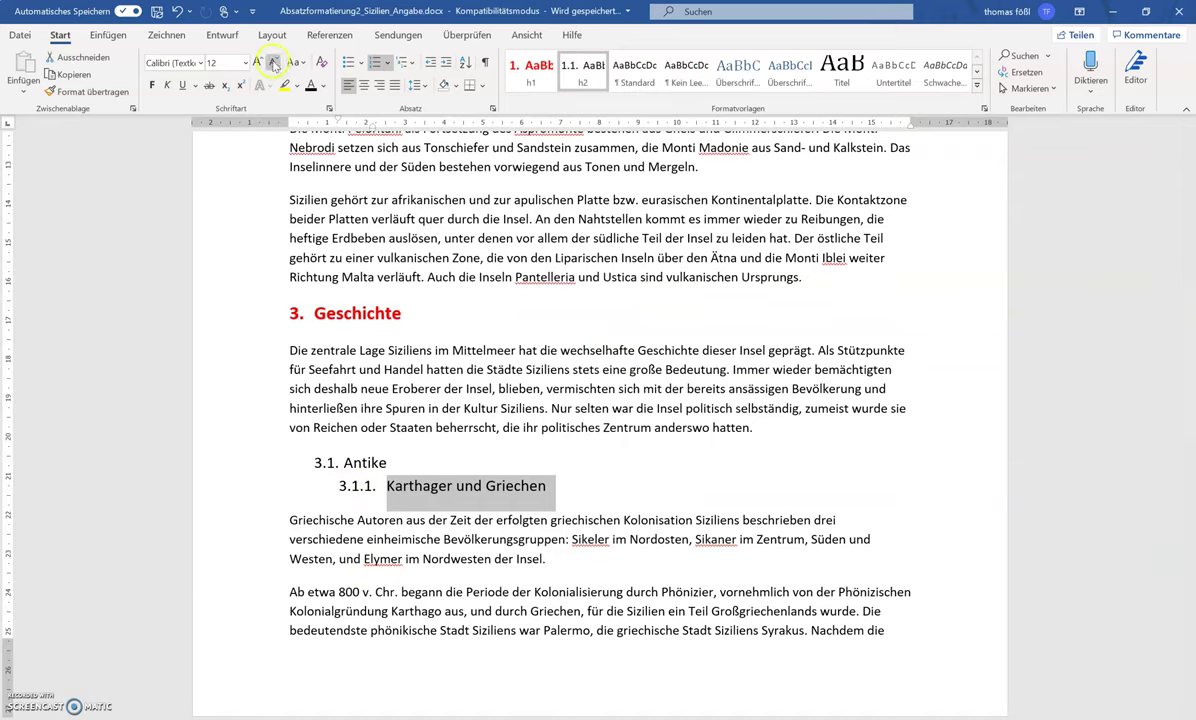
left_click(273, 64)
left_click(167, 85)
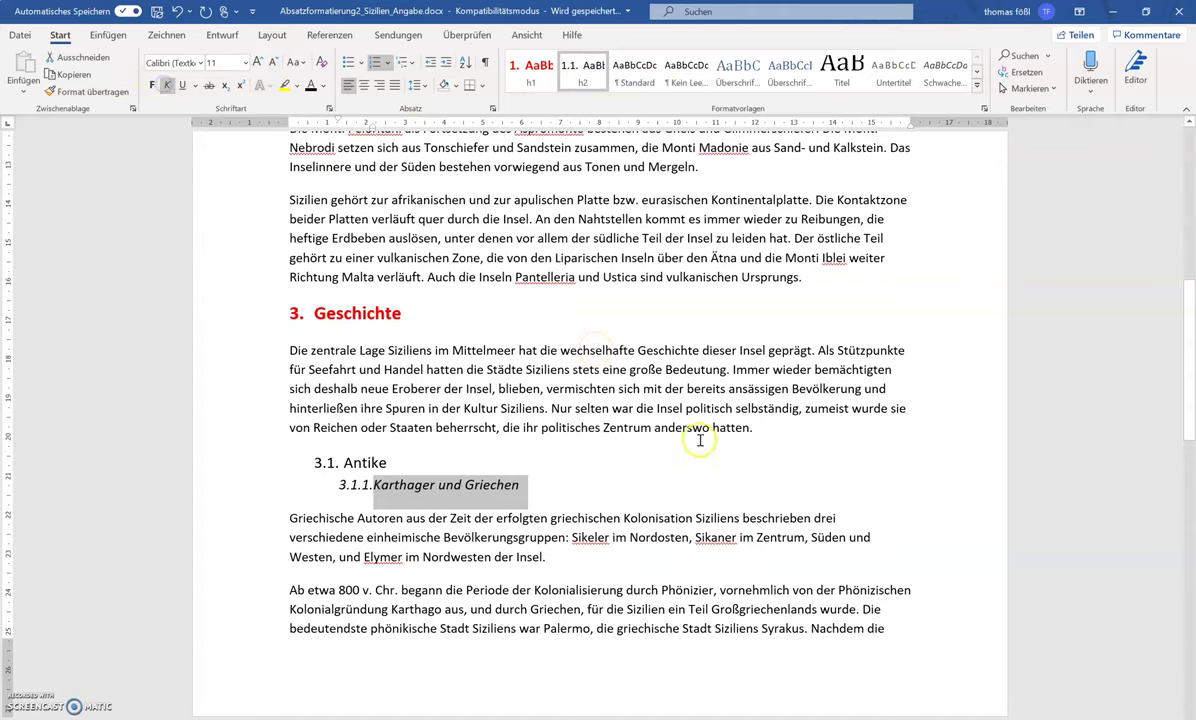
Step: Save the Karthager und Griechen heading's formatting as a new paragraph style named 'h3'
right_click(406, 487)
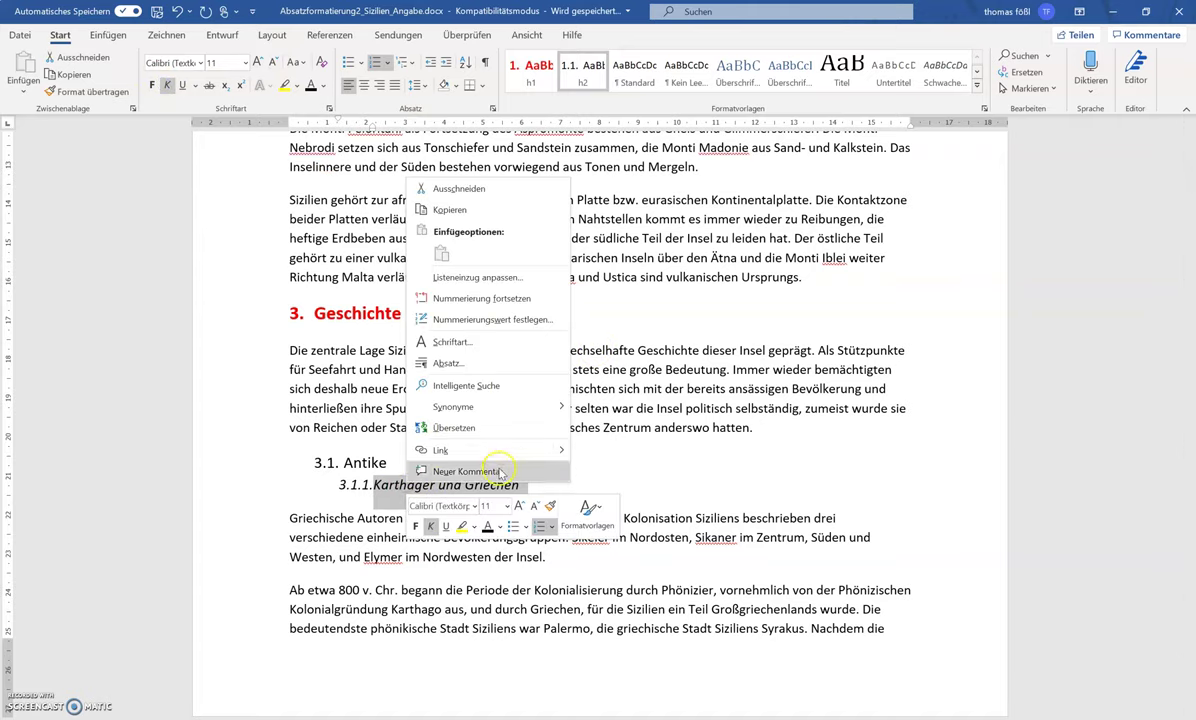
left_click(605, 527)
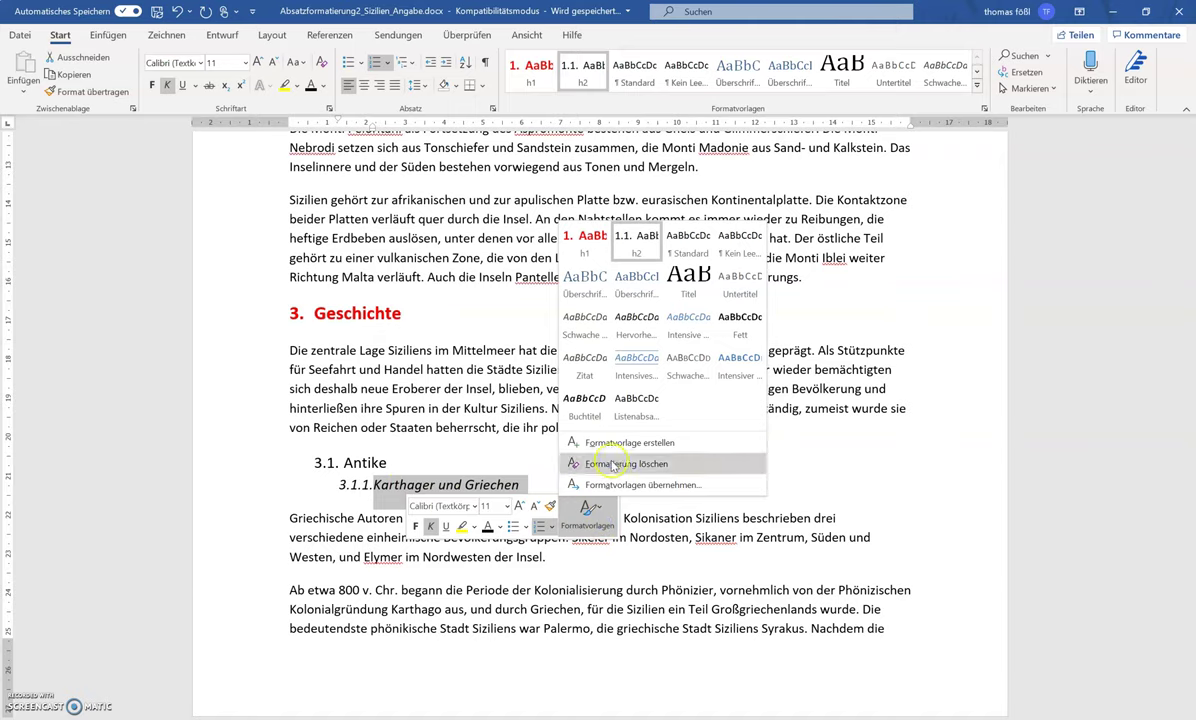
left_click(575, 410)
type("h3")
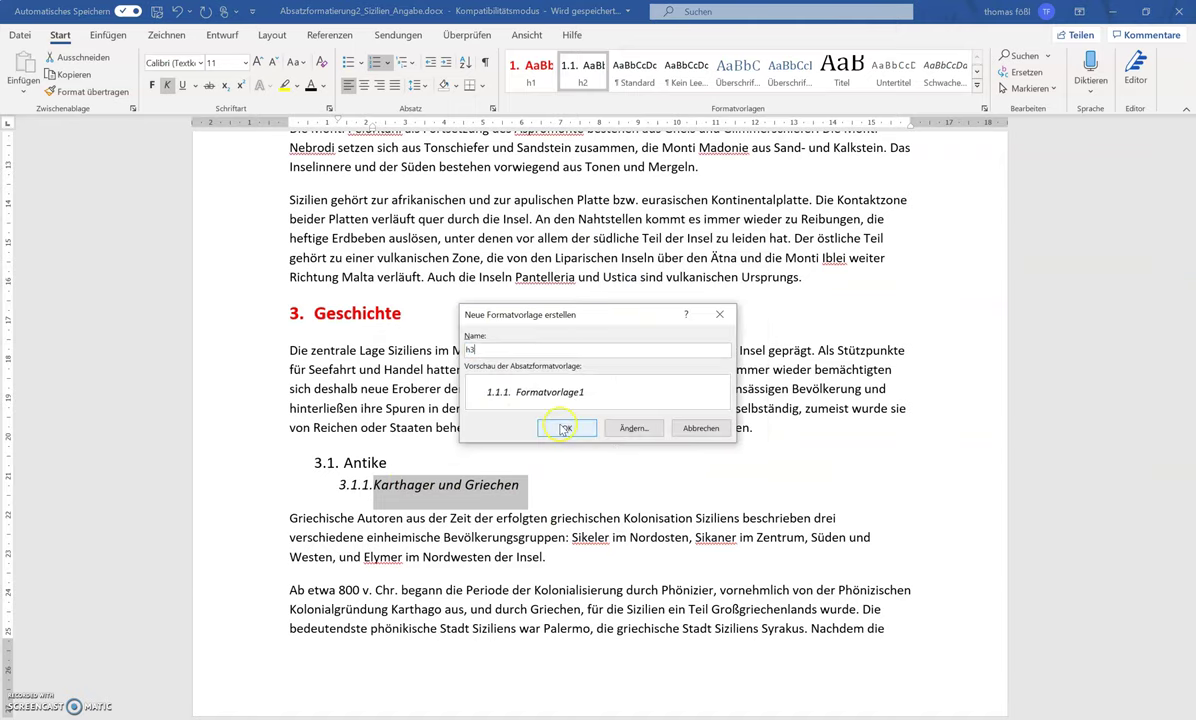
left_click(566, 428)
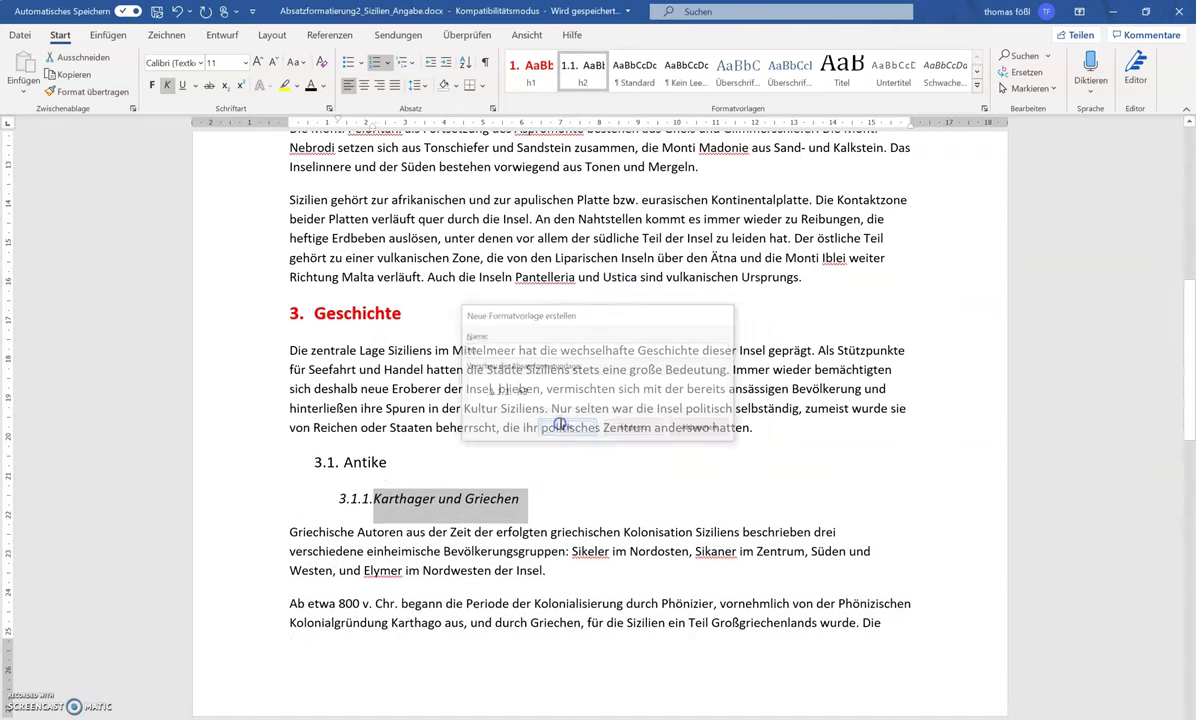
Step: Apply h3 to Imperium Romanum (3.1.2.) and h2 to Mittelalter (3.2.)
scroll(553, 371, "down", 2)
scroll(553, 371, "down", 4)
scroll(542, 366, "down", 4)
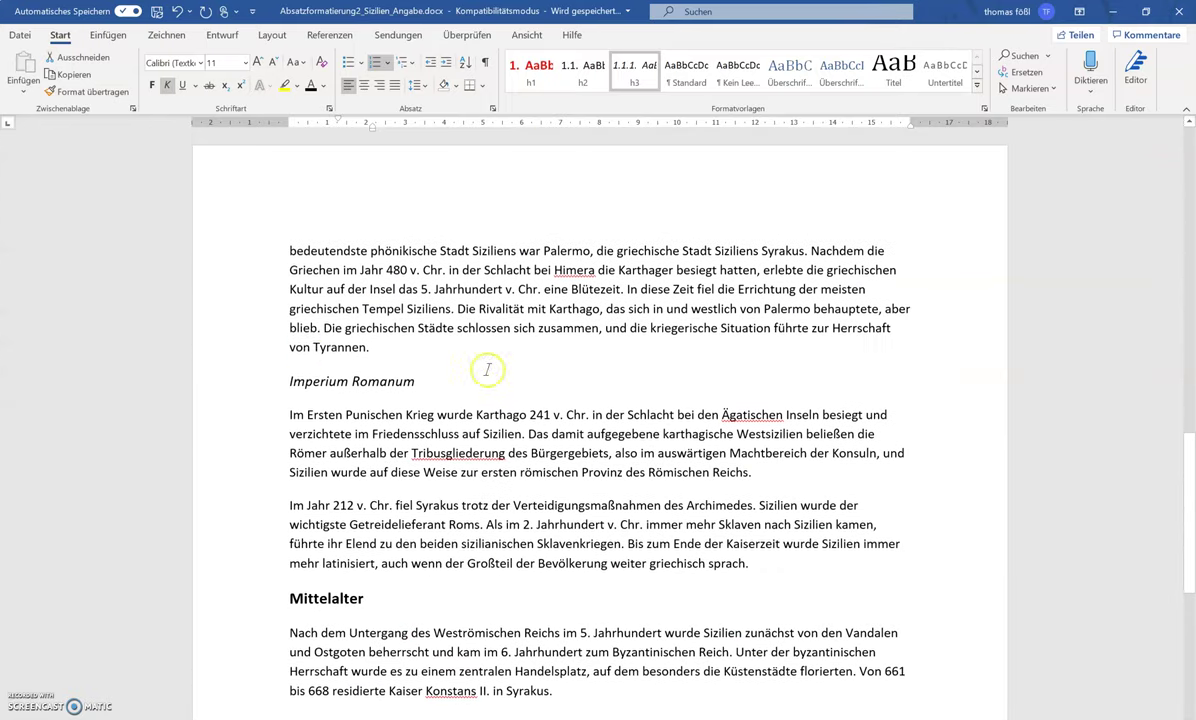
left_click(265, 383)
left_click(634, 70)
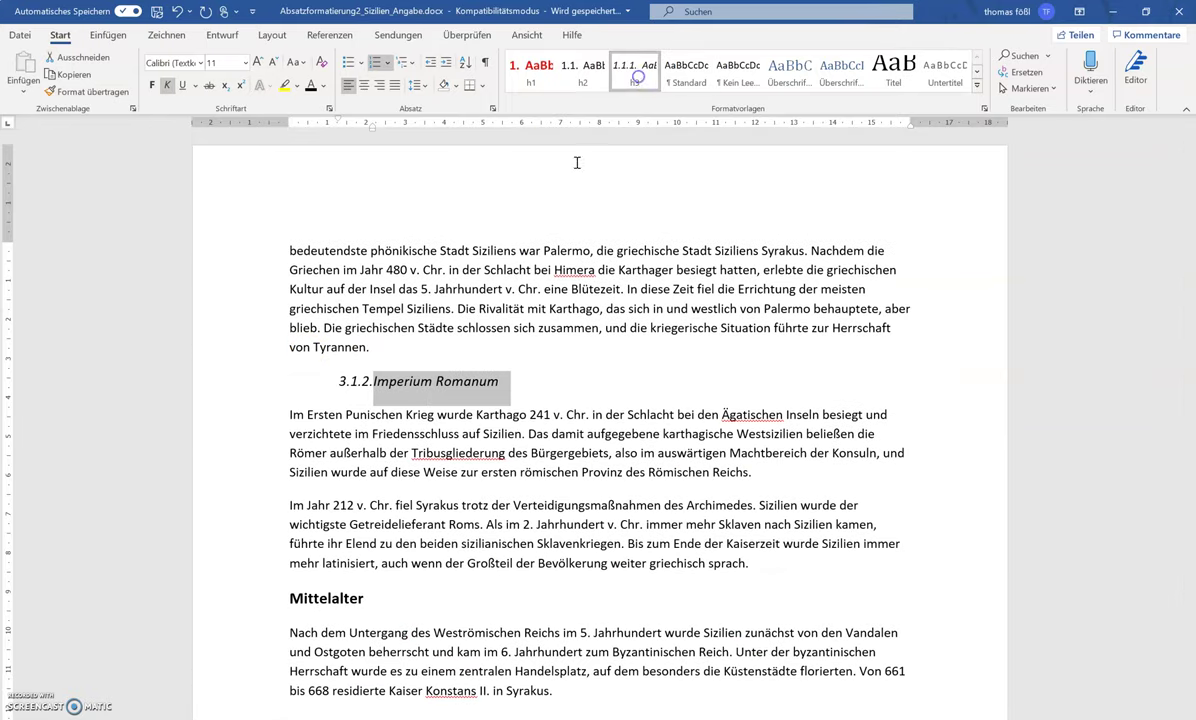
left_click(242, 597)
left_click(583, 70)
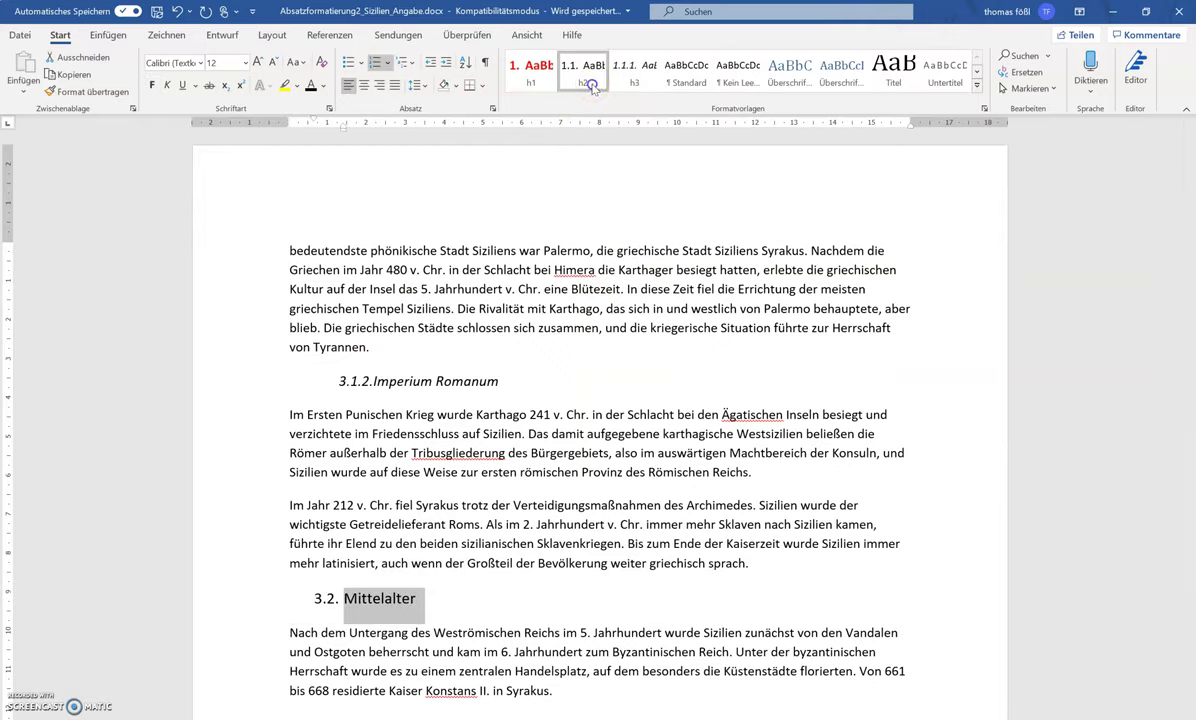
scroll(391, 344, "down", 5)
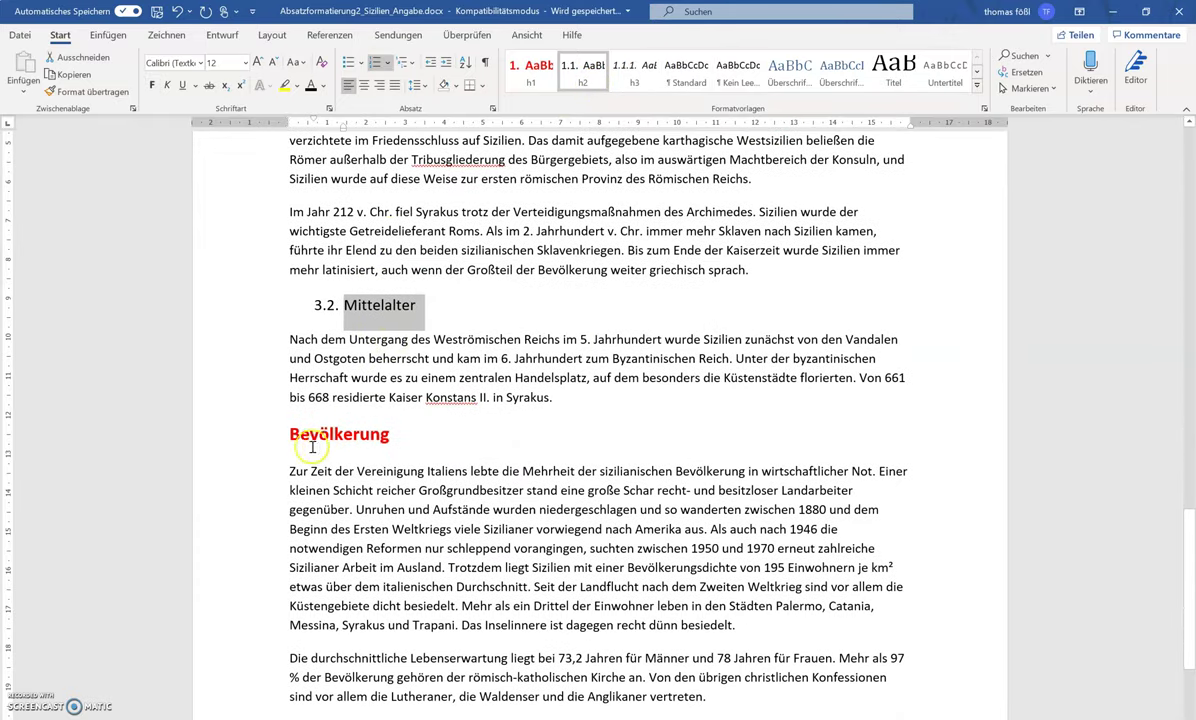
Step: Apply the h1 style to Bevölkerung so it reads '4. Bevölkerung'
left_click(252, 439)
left_click(528, 77)
scroll(440, 342, "down", 1)
scroll(548, 459, "down", 2)
Step: Scroll back through the document to review the heading numbering from 1. Einleitung
scroll(574, 272, "up", 5)
scroll(604, 410, "up", 6)
scroll(602, 410, "up", 6)
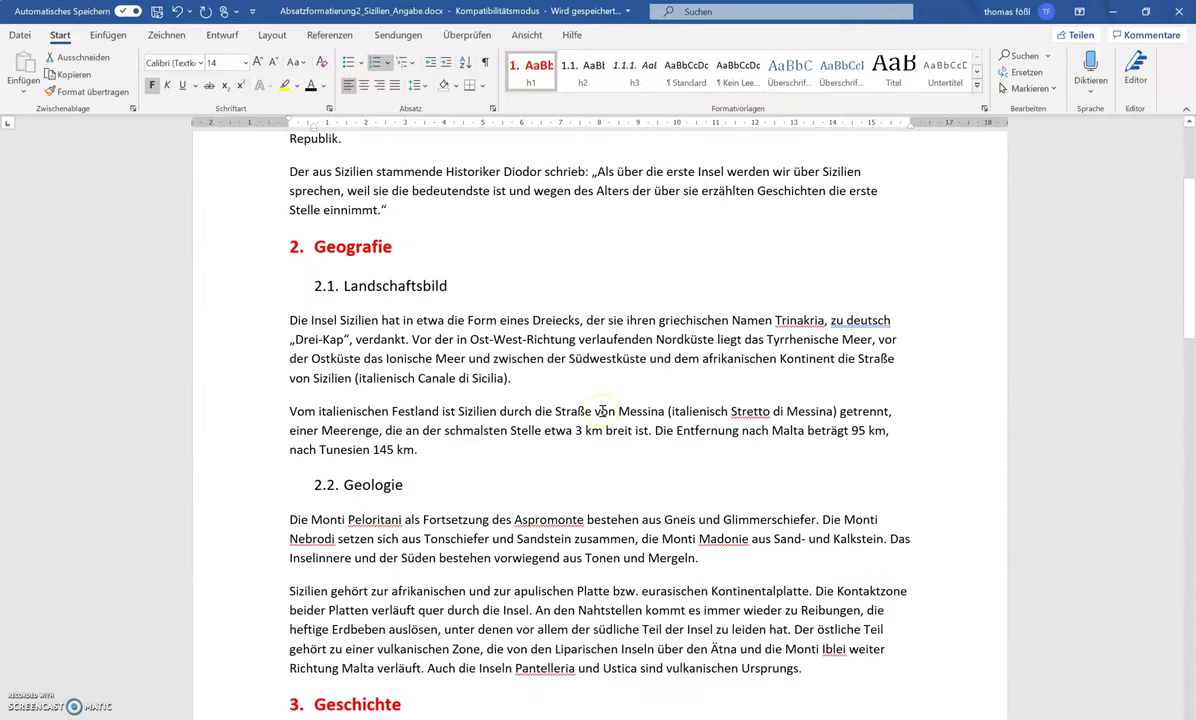
scroll(602, 410, "up", 1)
scroll(602, 410, "up", 1)
scroll(602, 410, "down", 6)
scroll(602, 410, "down", 5)
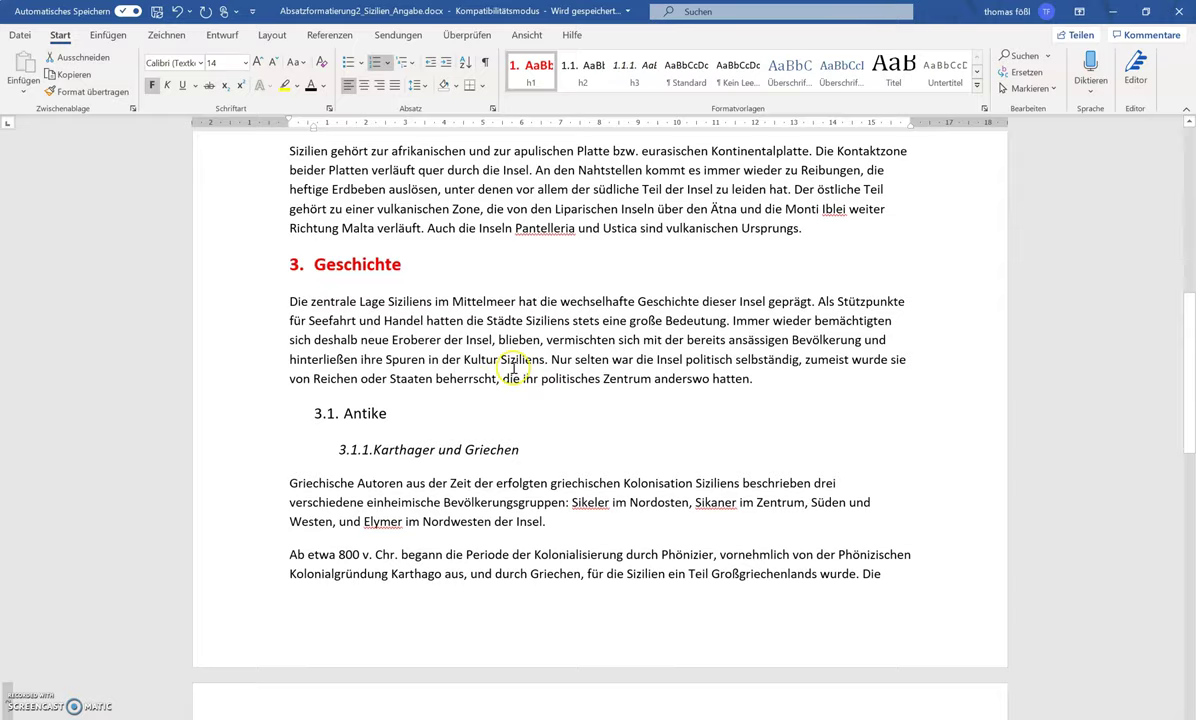
scroll(532, 358, "down", 6)
scroll(530, 356, "down", 3)
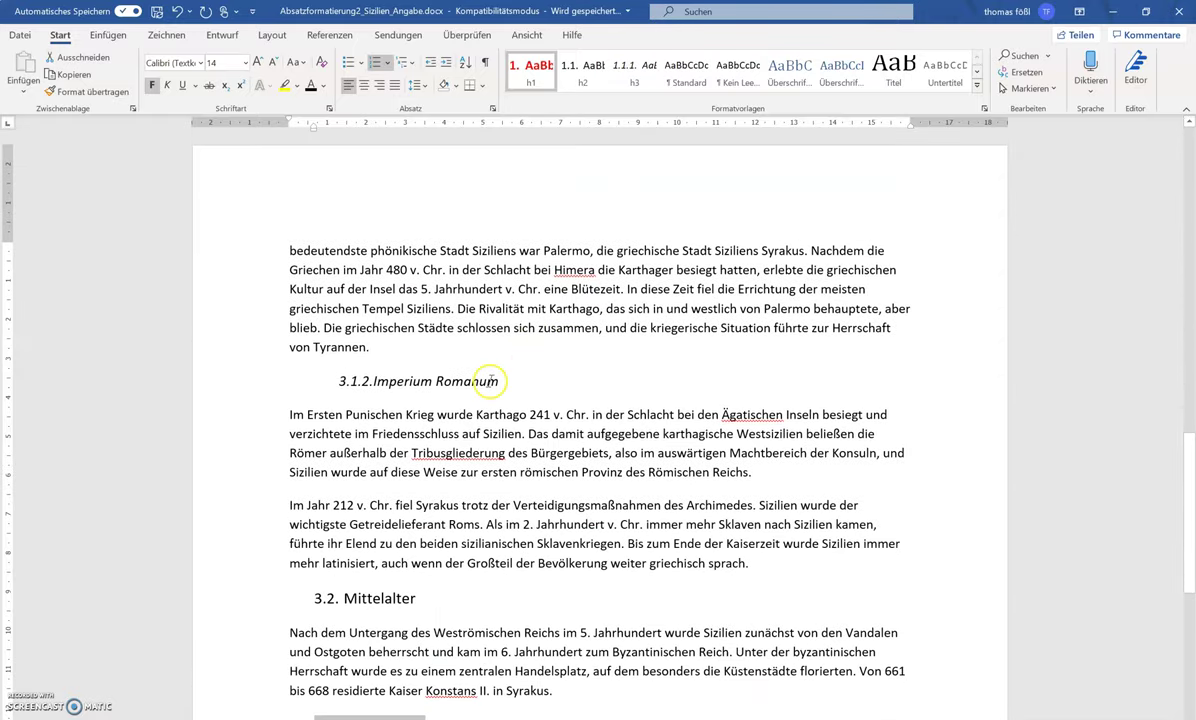
scroll(487, 376, "up", 3)
scroll(488, 377, "up", 9)
scroll(490, 378, "up", 4)
scroll(490, 378, "up", 2)
scroll(491, 378, "up", 2)
scroll(352, 446, "down", 1)
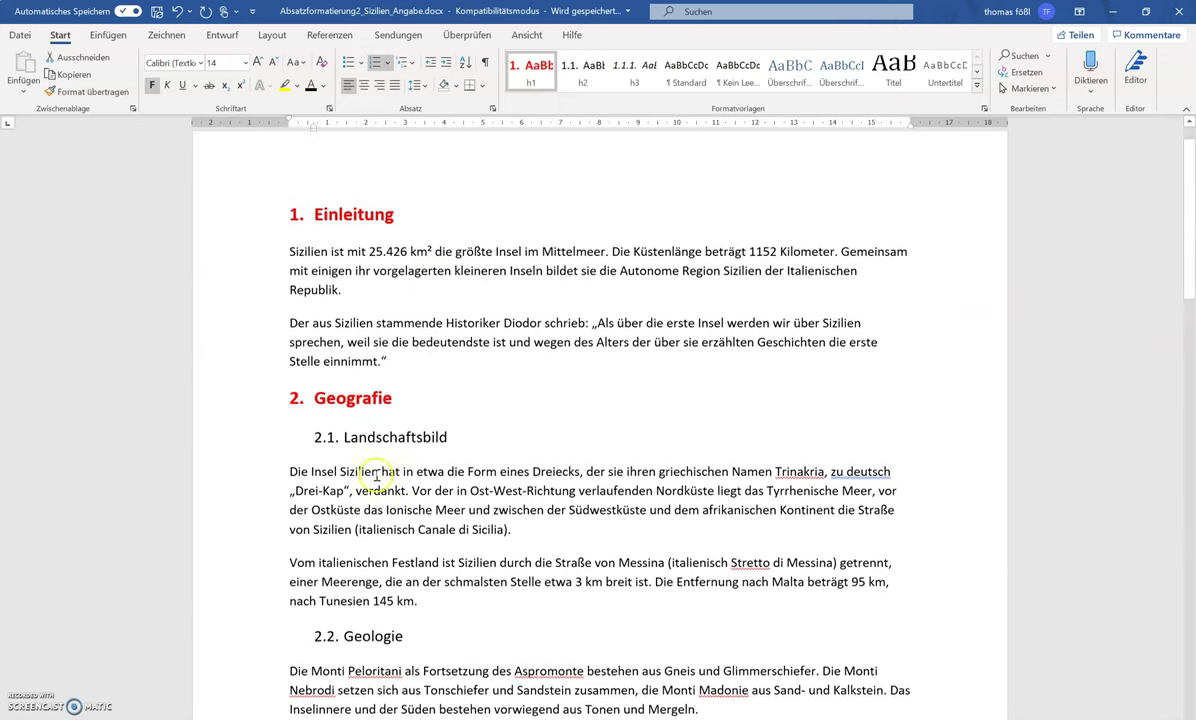
Step: Set 6 pt spacing after the Einleitung heading and update h1 to match it
left_click(230, 217)
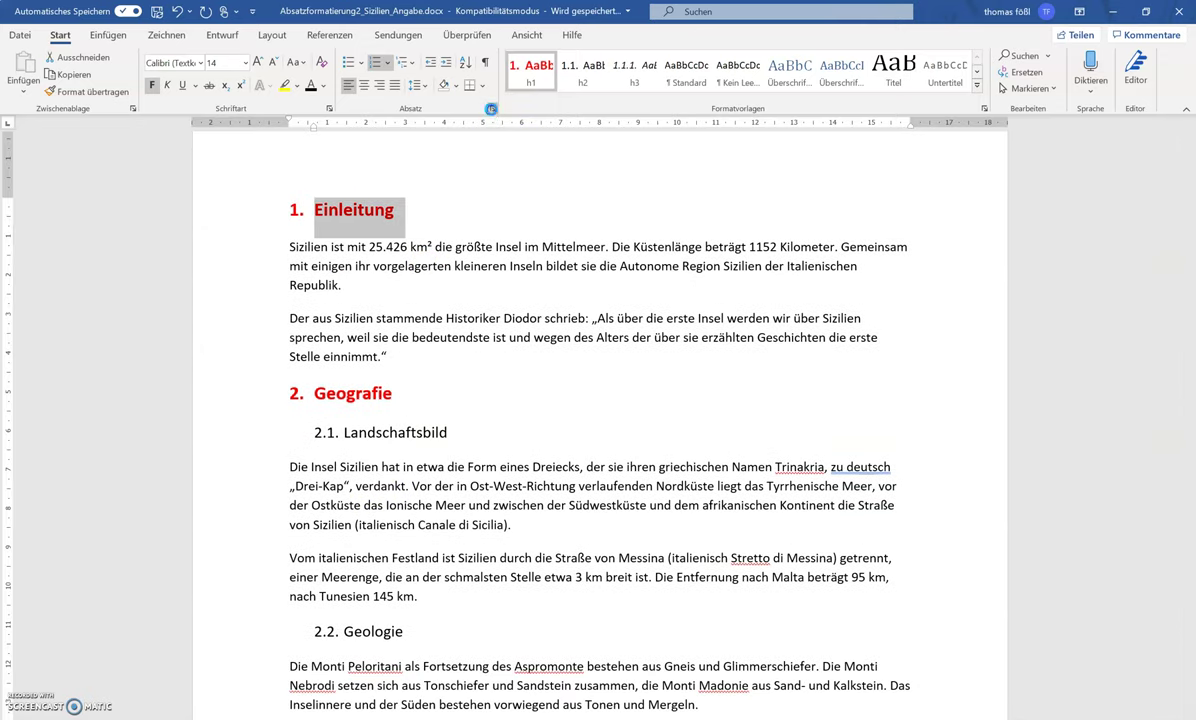
left_click(492, 108)
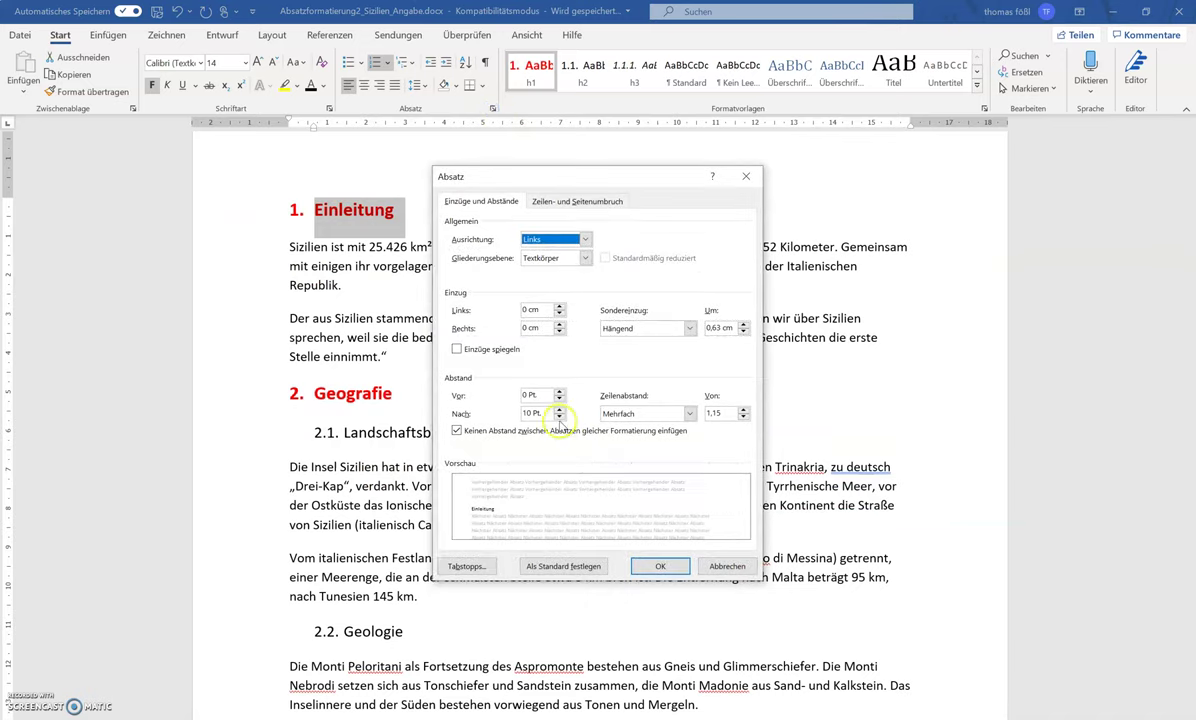
left_click(559, 417)
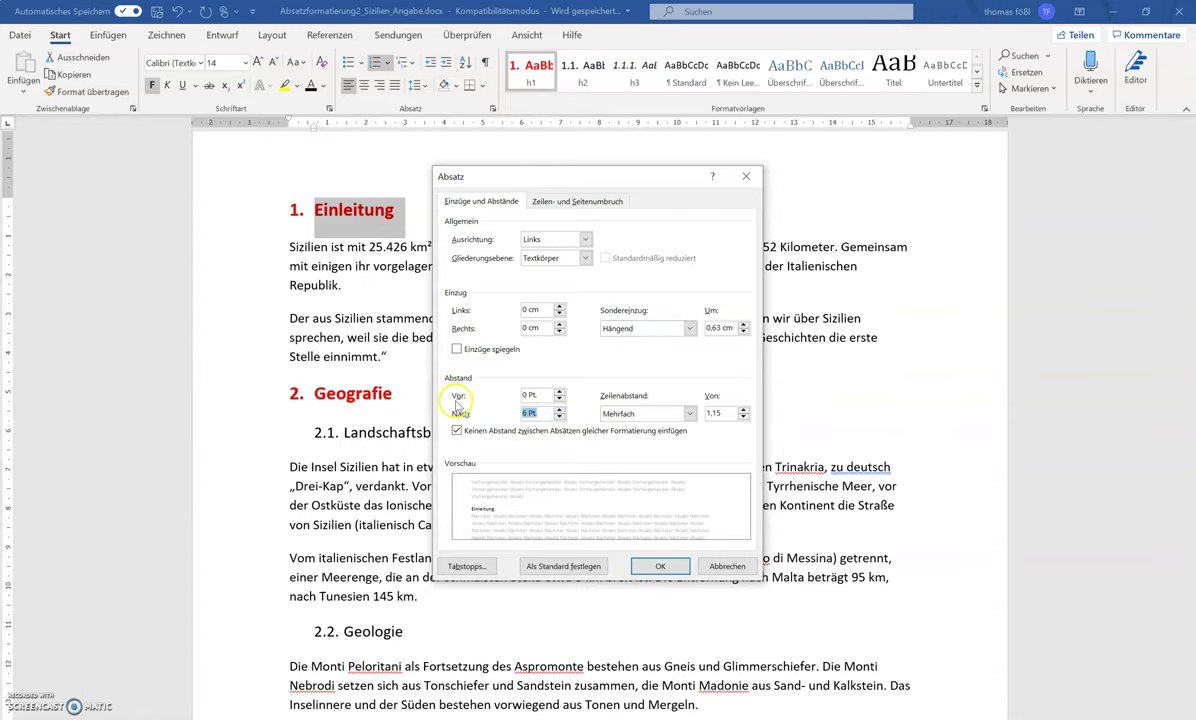
left_click(660, 566)
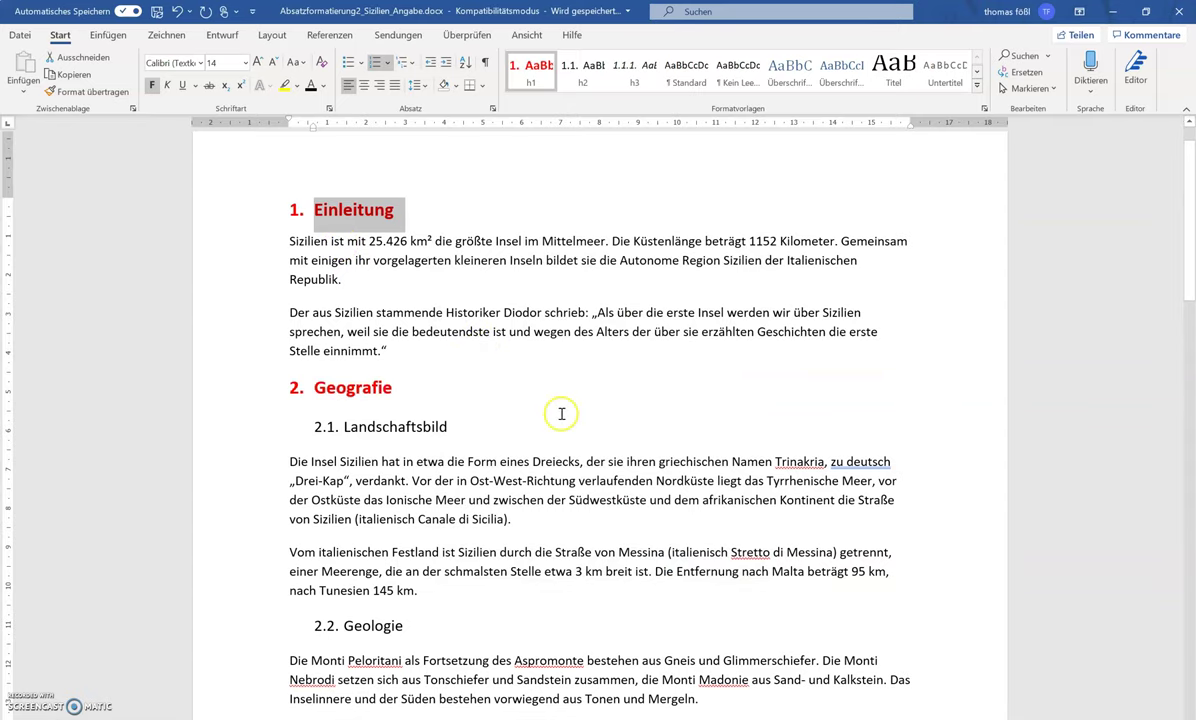
right_click(530, 80)
Step: Update the h1 style to match the formatted Einleitung heading
left_click(576, 84)
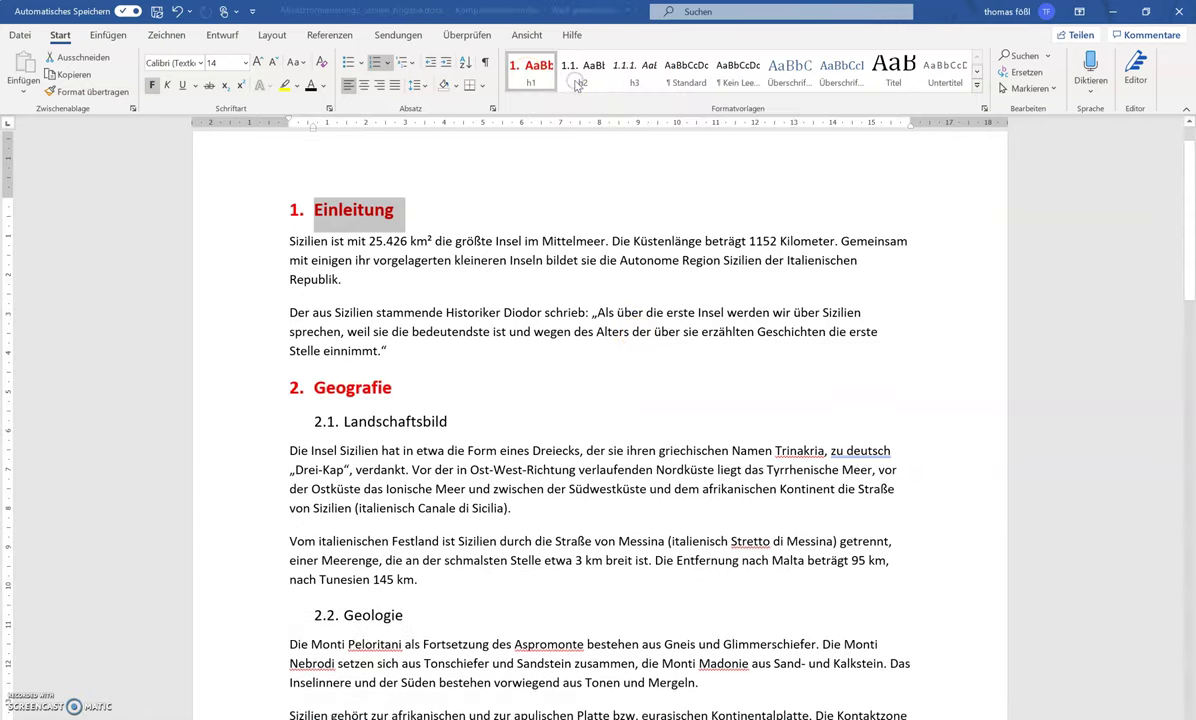
left_click(469, 469)
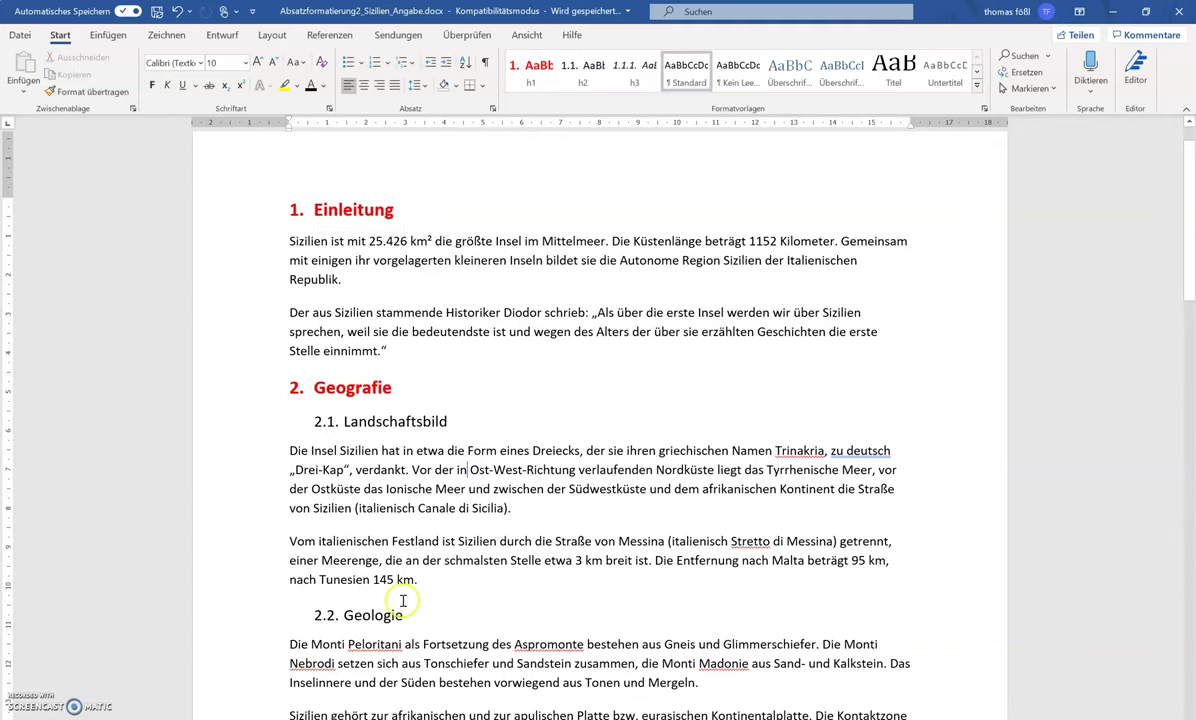
scroll(512, 479, "down", 1)
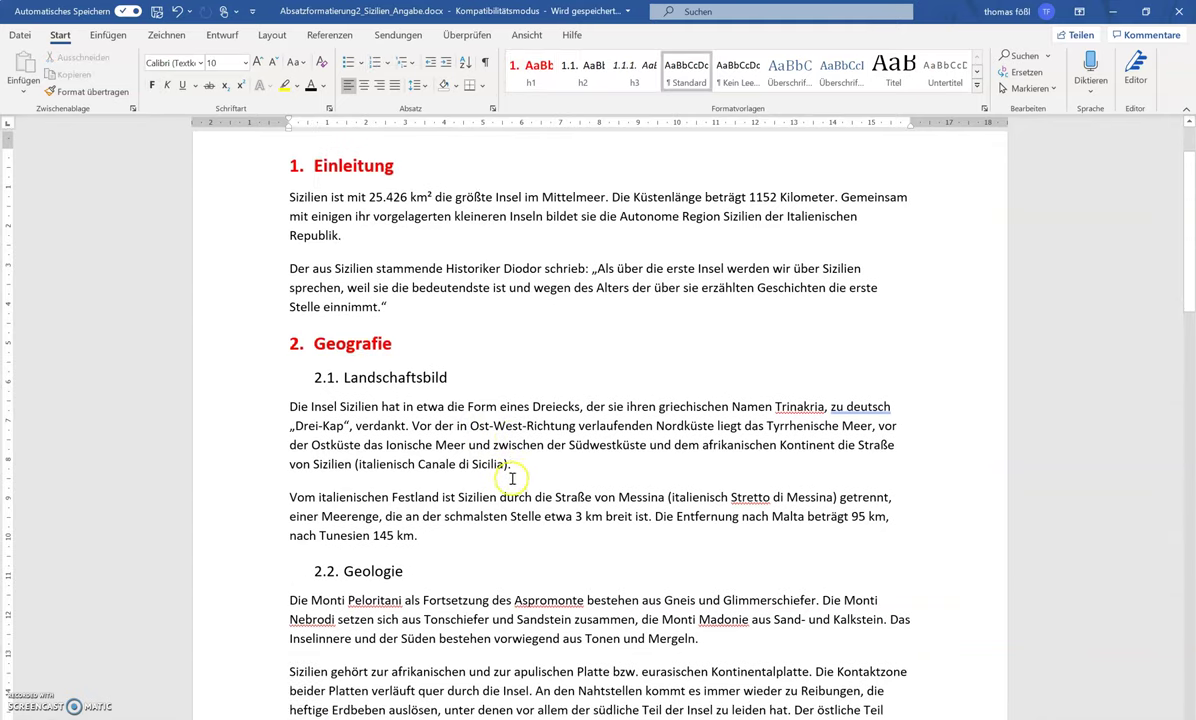
Step: Colour the Landschaftsbild heading blue and bring up the h2 style's options
double_click(370, 373)
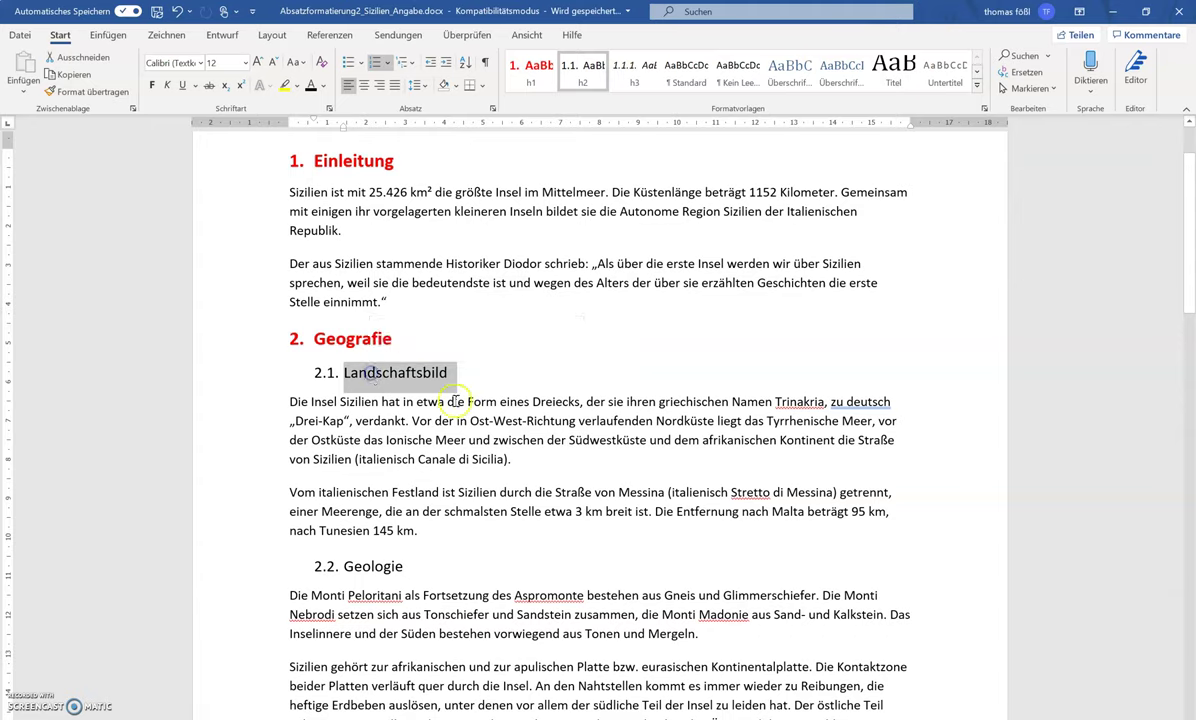
left_click(323, 89)
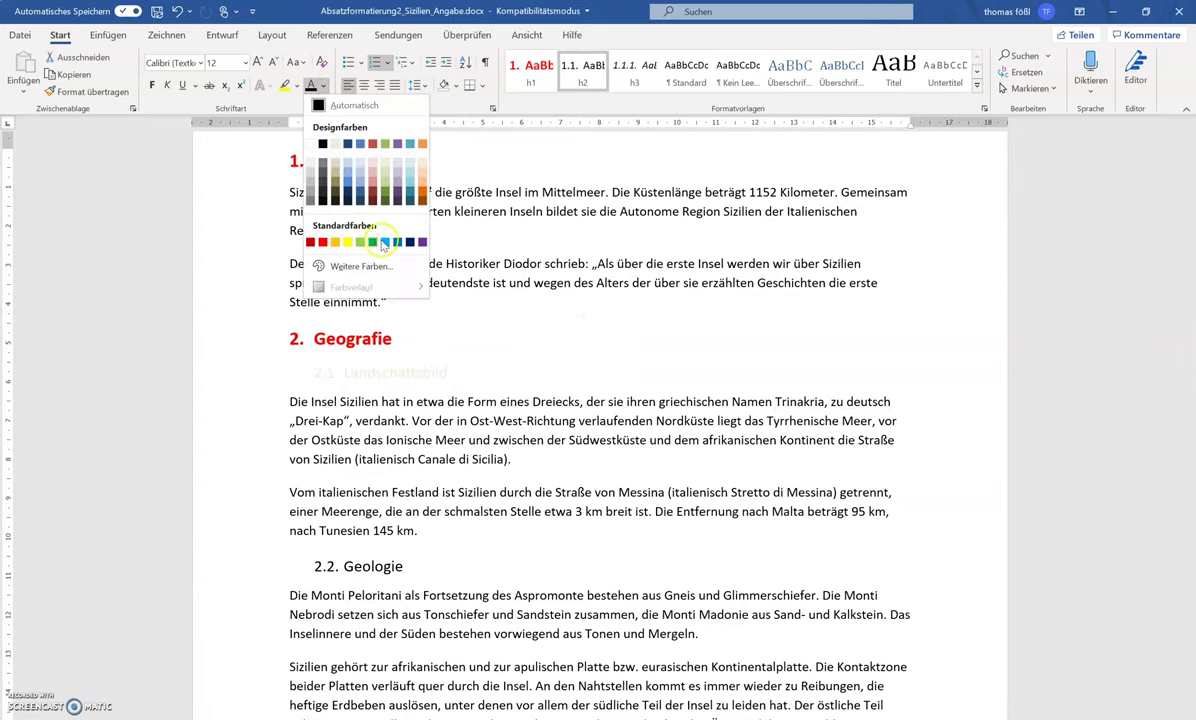
left_click(398, 243)
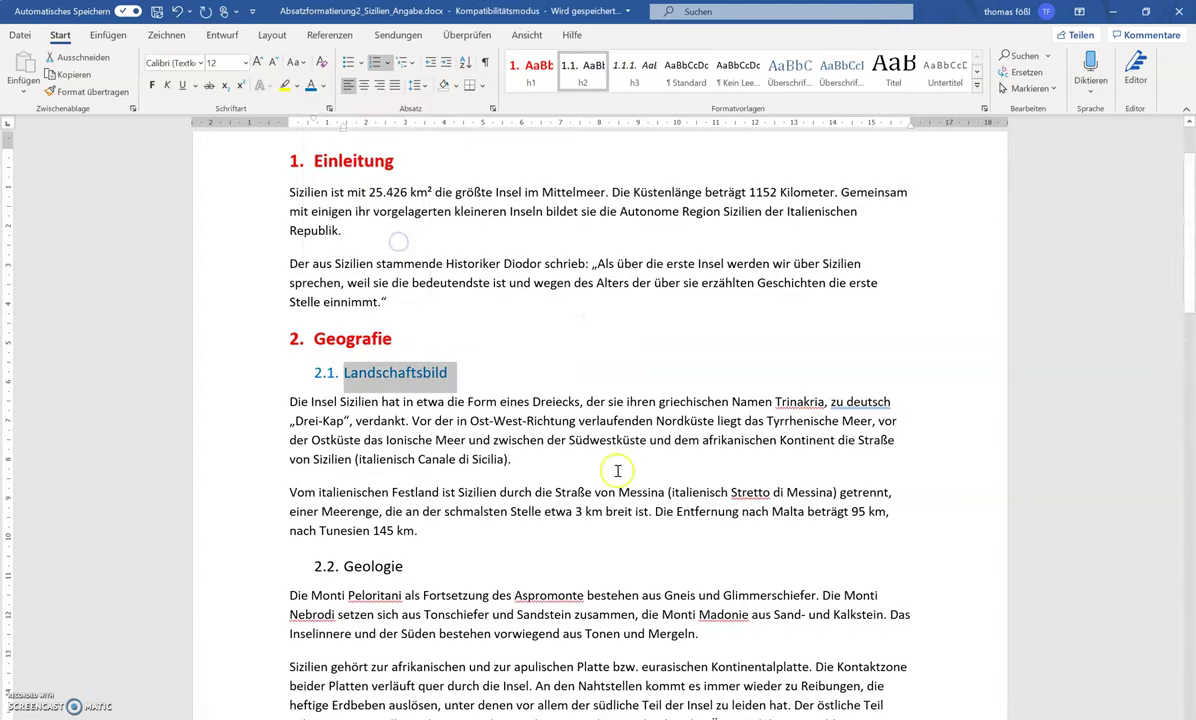
right_click(588, 74)
Step: Update the h2 style to match the blue Landschaftsbild heading, recolouring Geologie too
left_click(620, 85)
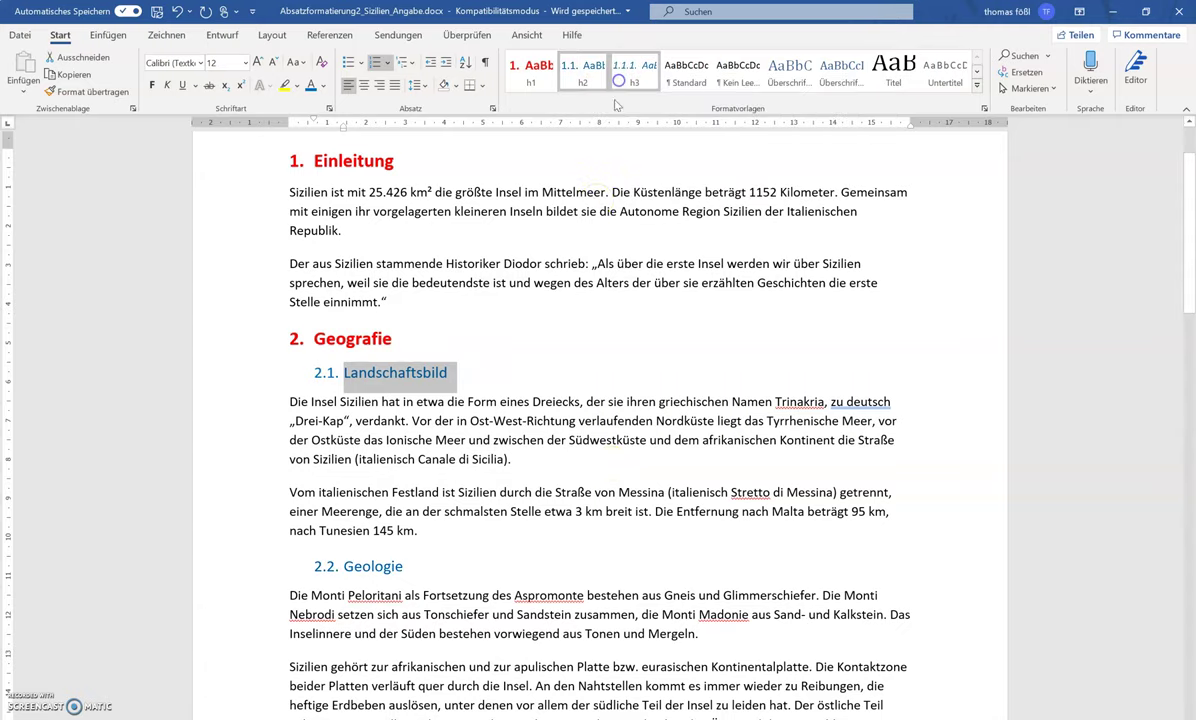
left_click(546, 258)
scroll(584, 274, "down", 6)
scroll(584, 274, "down", 8)
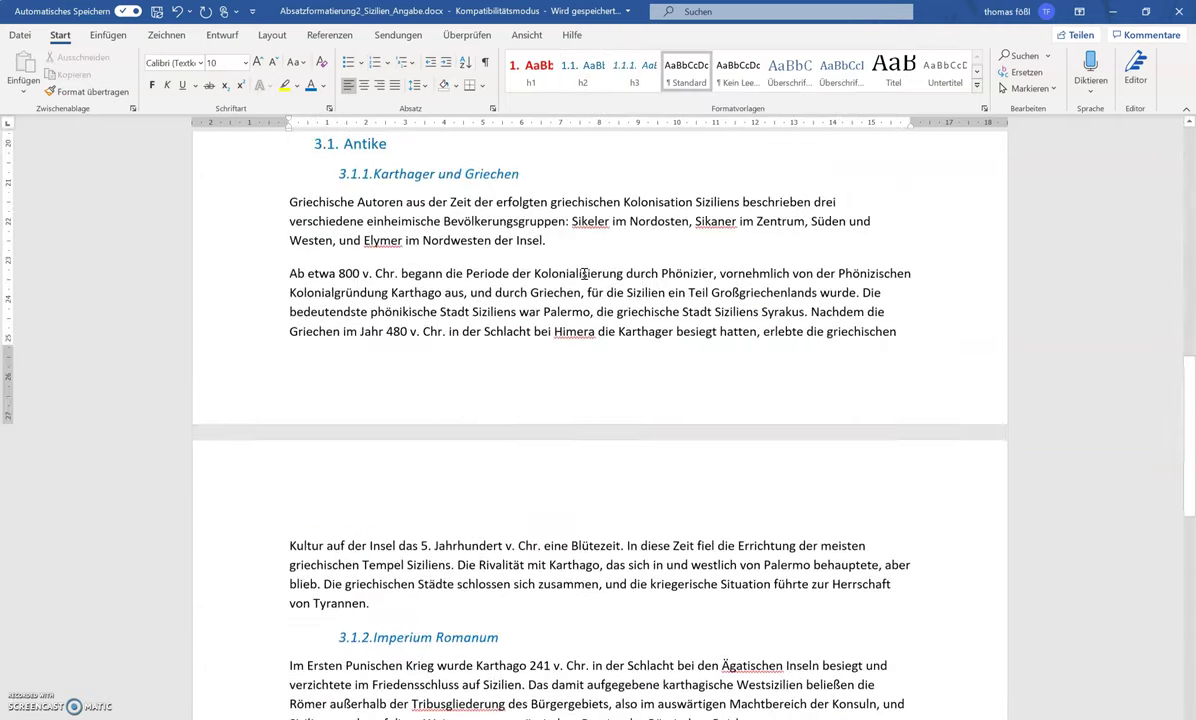
scroll(582, 270, "down", 4)
scroll(600, 348, "up", 3)
scroll(559, 355, "up", 3)
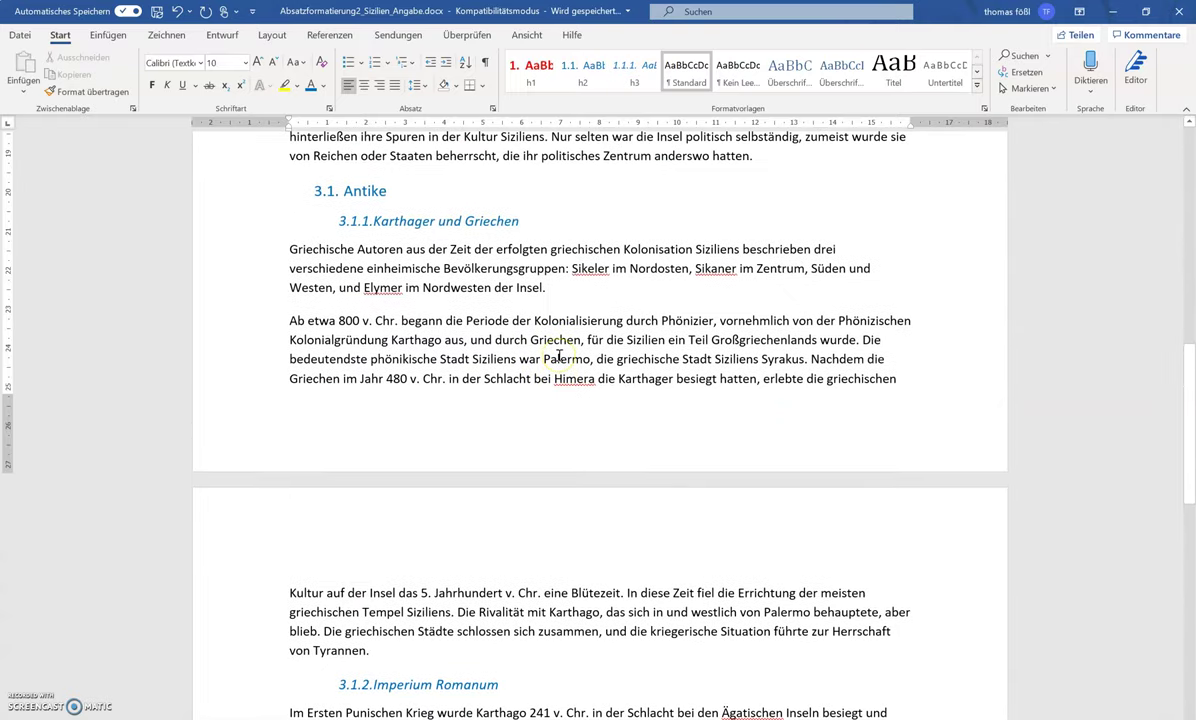
scroll(559, 355, "up", 2)
scroll(559, 355, "up", 3)
scroll(565, 380, "up", 5)
scroll(580, 450, "down", 2)
scroll(591, 501, "down", 3)
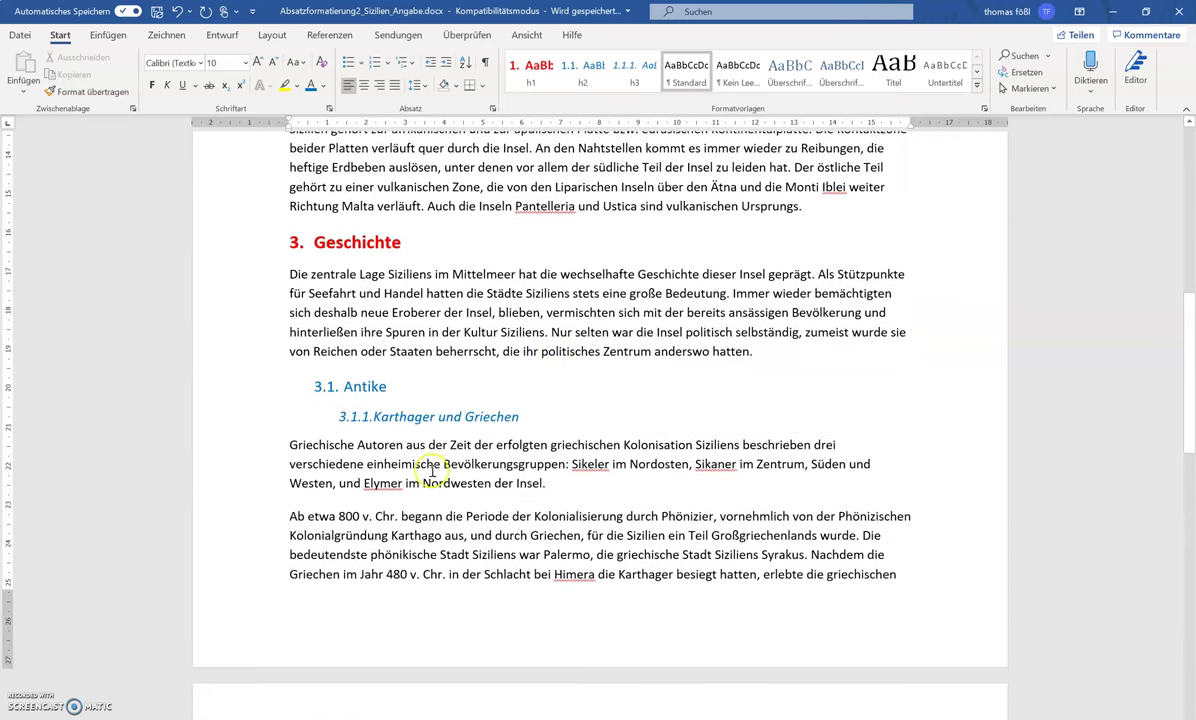
Step: Set Karthager und Griechen to automatic black, update h3 to match, and return to the document start
left_click(389, 421)
triple_click(389, 421)
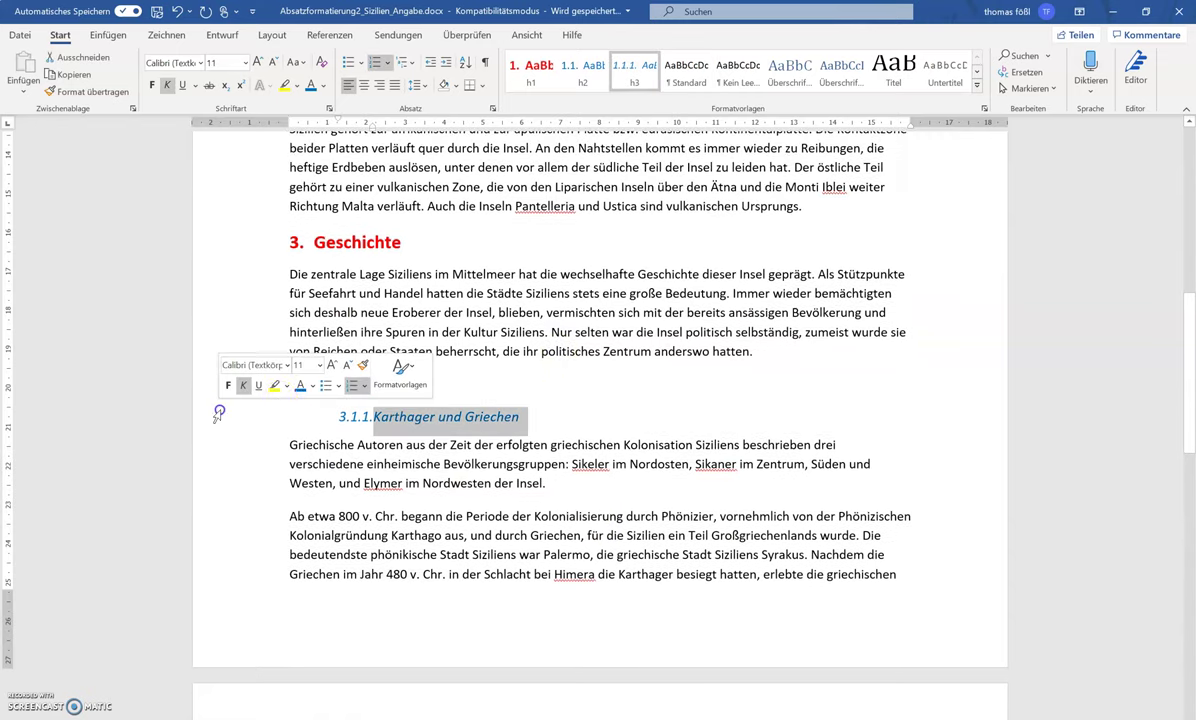
left_click(324, 89)
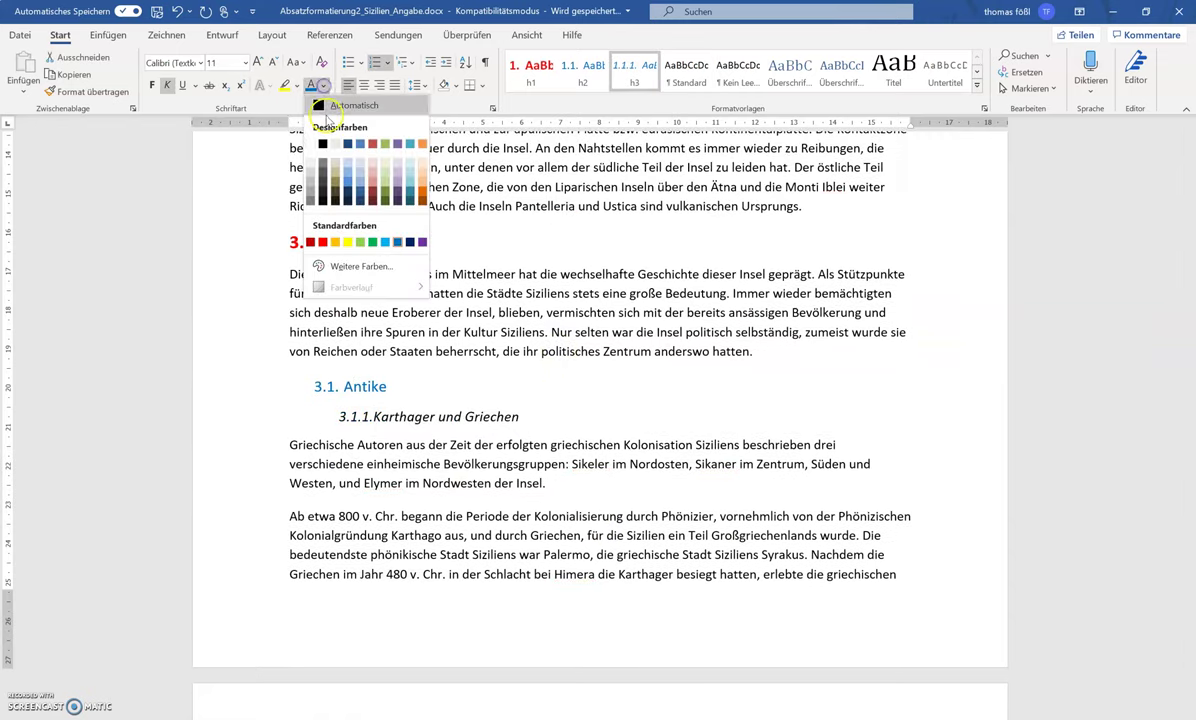
left_click(310, 101)
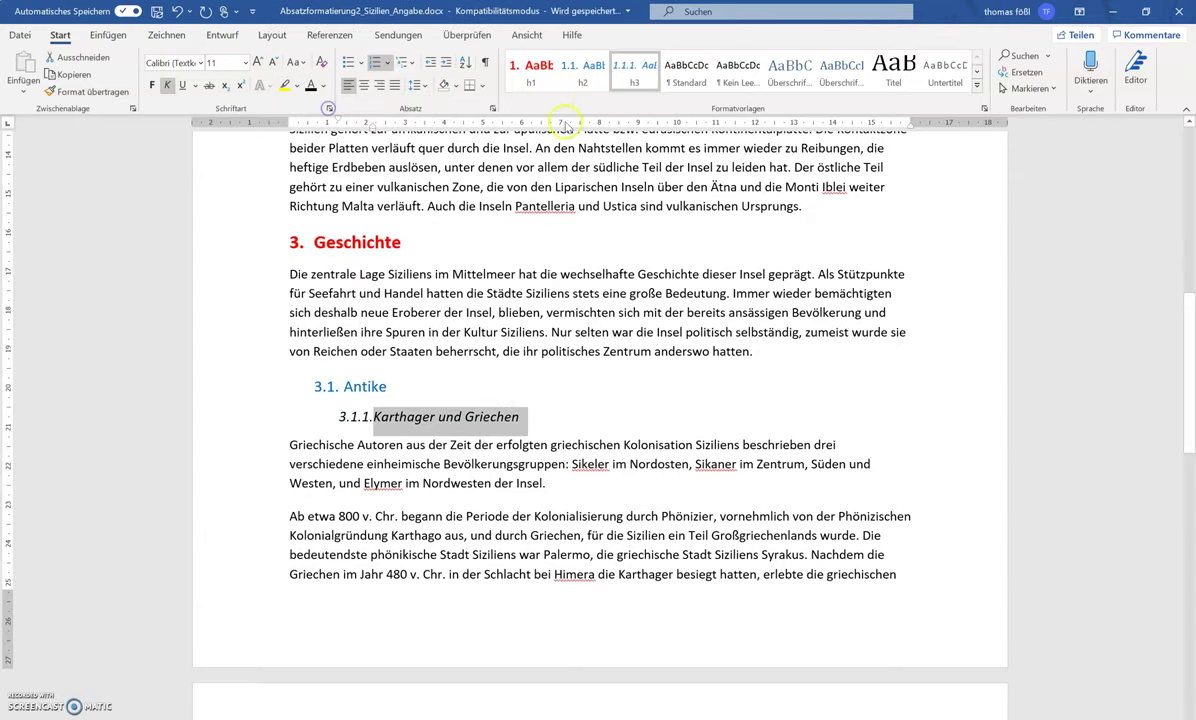
right_click(628, 75)
left_click(634, 95)
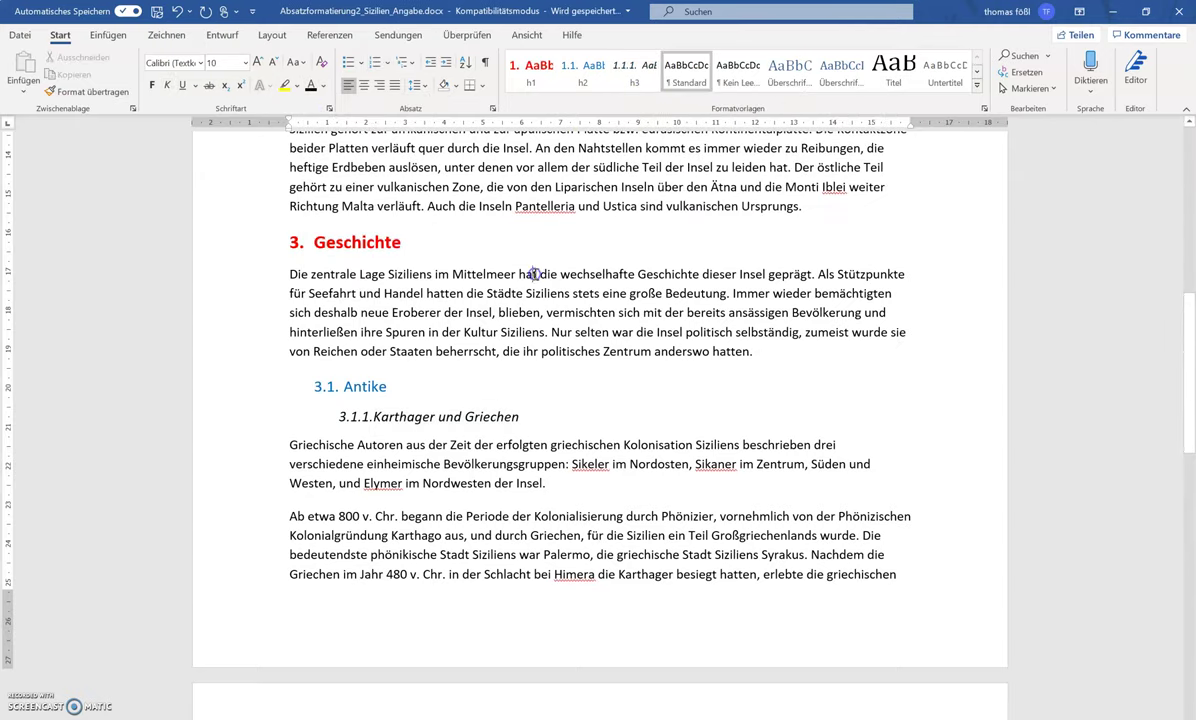
key("ctrl+Home")
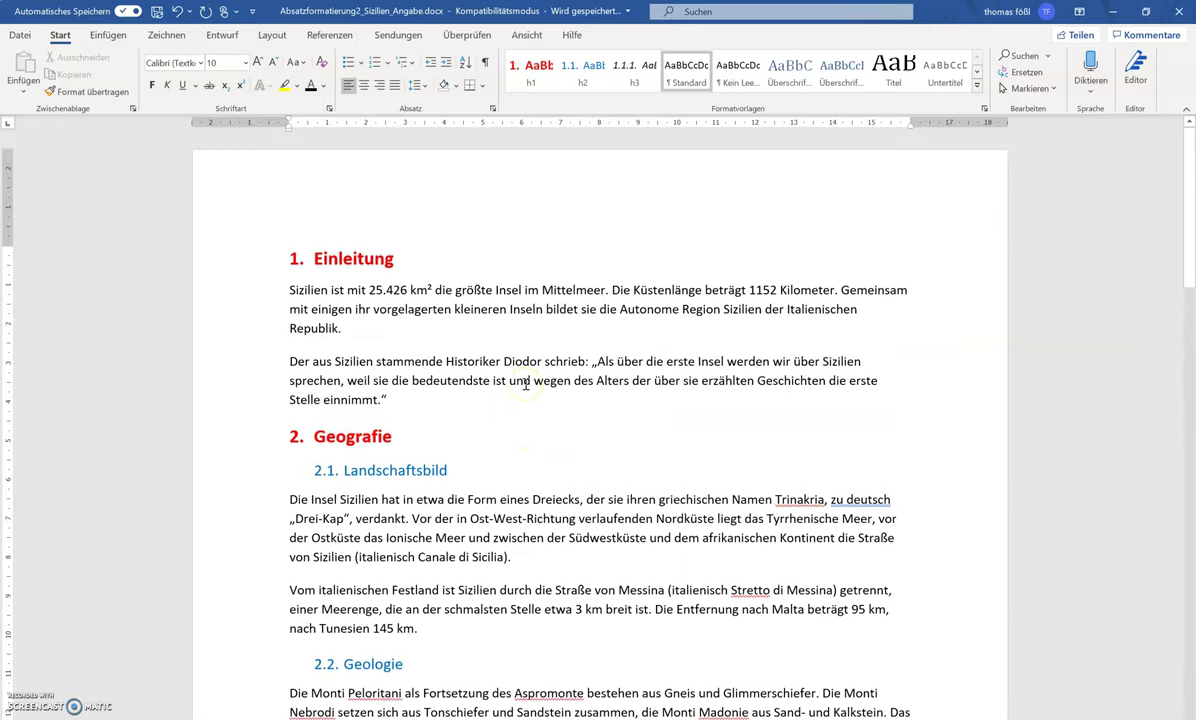
scroll(525, 384, "down", 5)
scroll(525, 384, "up", 3)
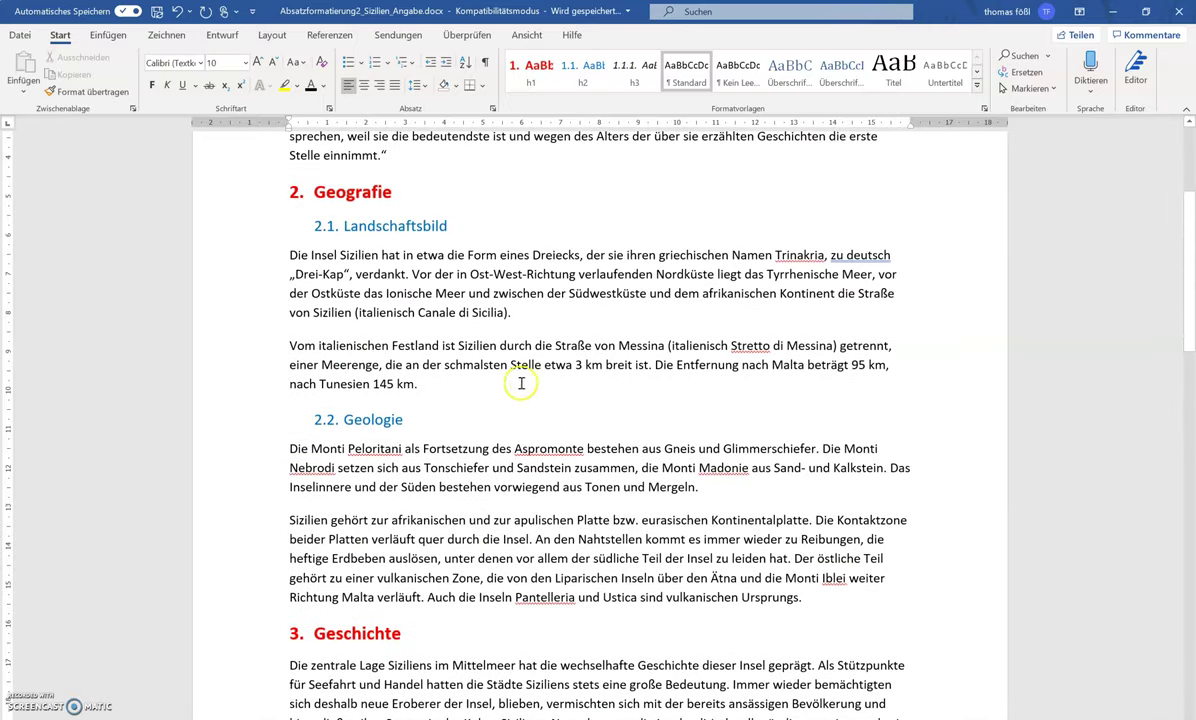
scroll(512, 400, "up", 3)
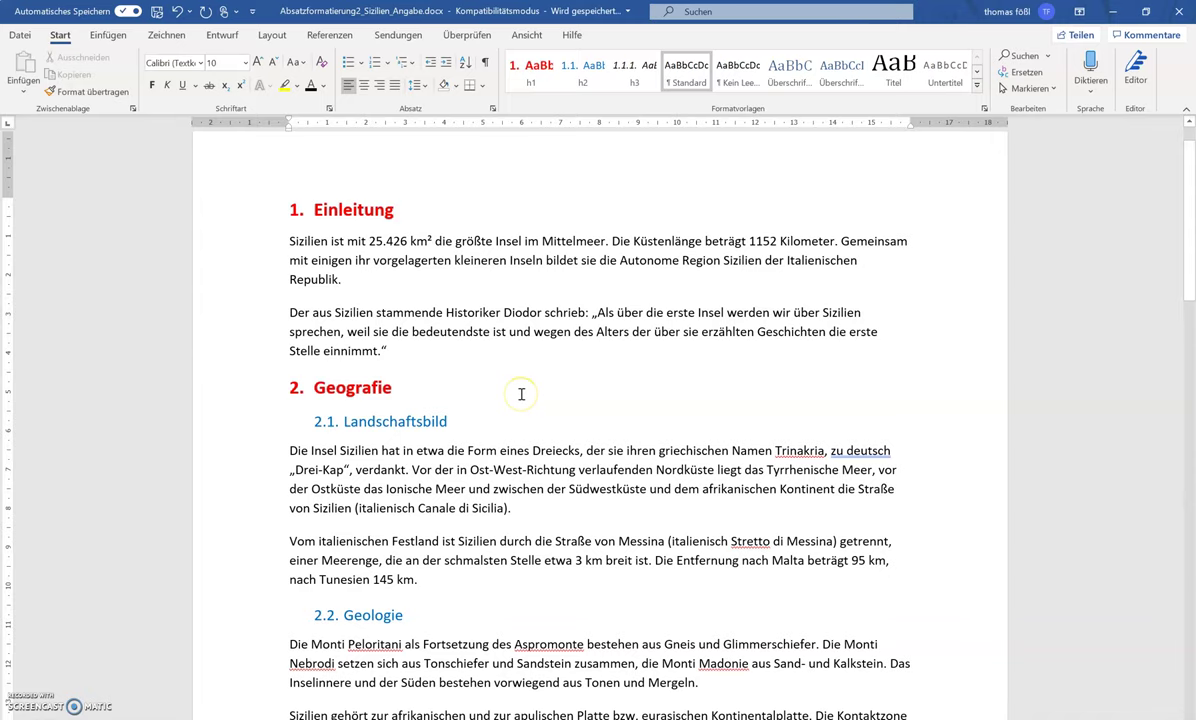
scroll(578, 407, "down", 5)
scroll(578, 407, "down", 7)
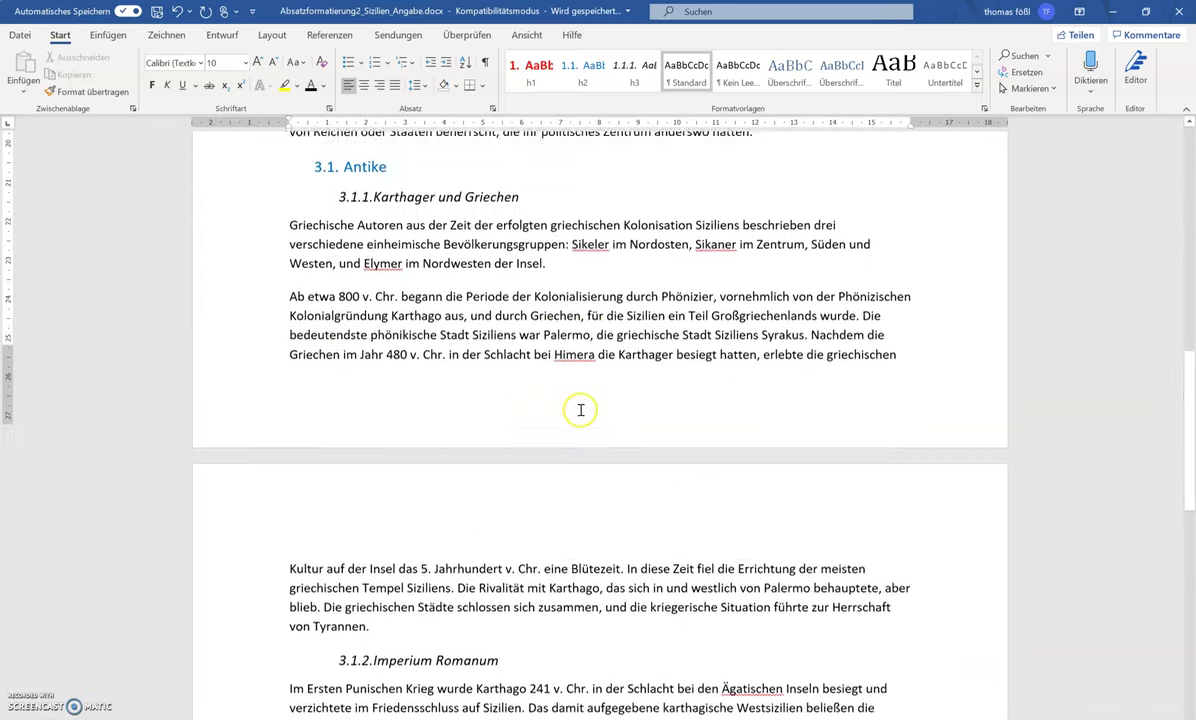
scroll(578, 407, "down", 5)
scroll(578, 407, "down", 5)
scroll(578, 407, "down", 2)
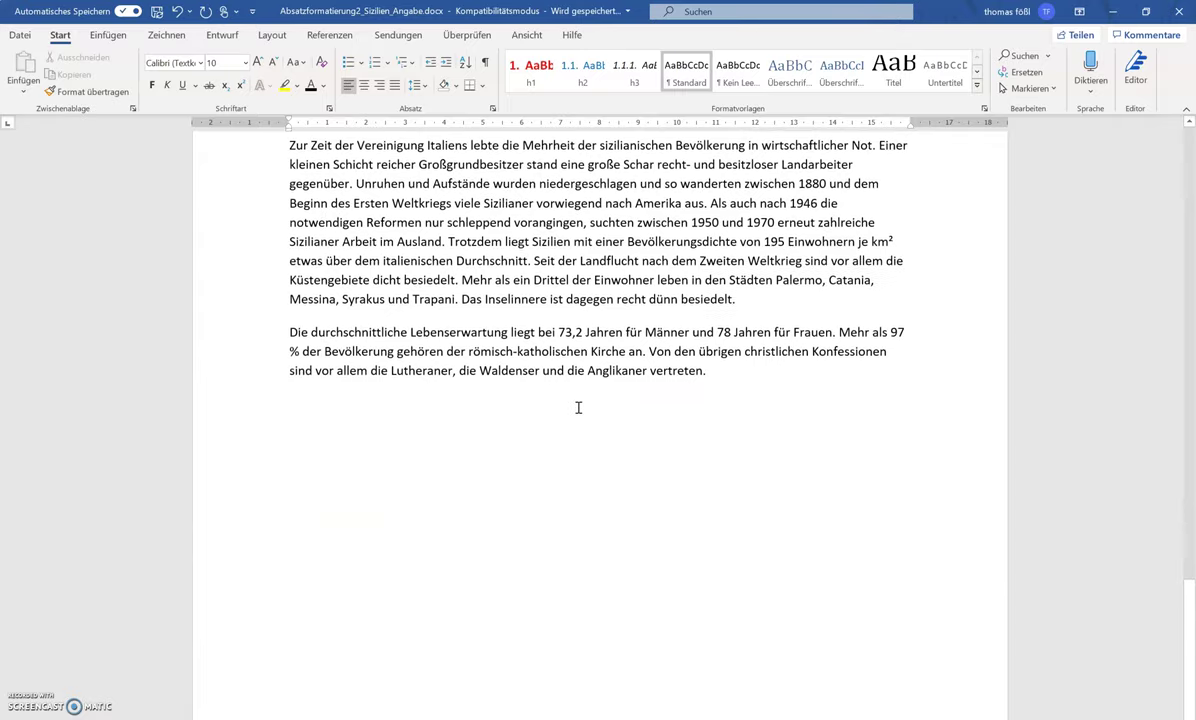
scroll(578, 407, "up", 9)
scroll(578, 407, "up", 8)
scroll(578, 407, "up", 10)
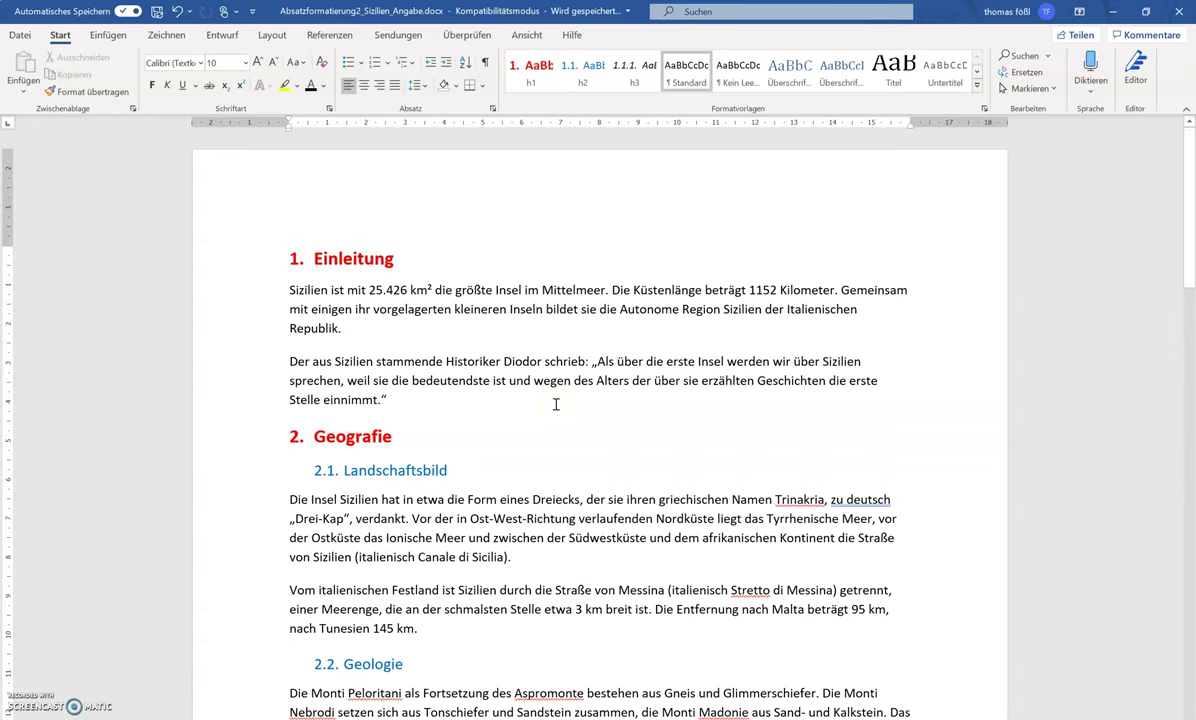
Step: Add an empty paragraph above 1. Einleitung and insert a page break (Einfügen > Seitenumbruch) there
left_click(311, 258)
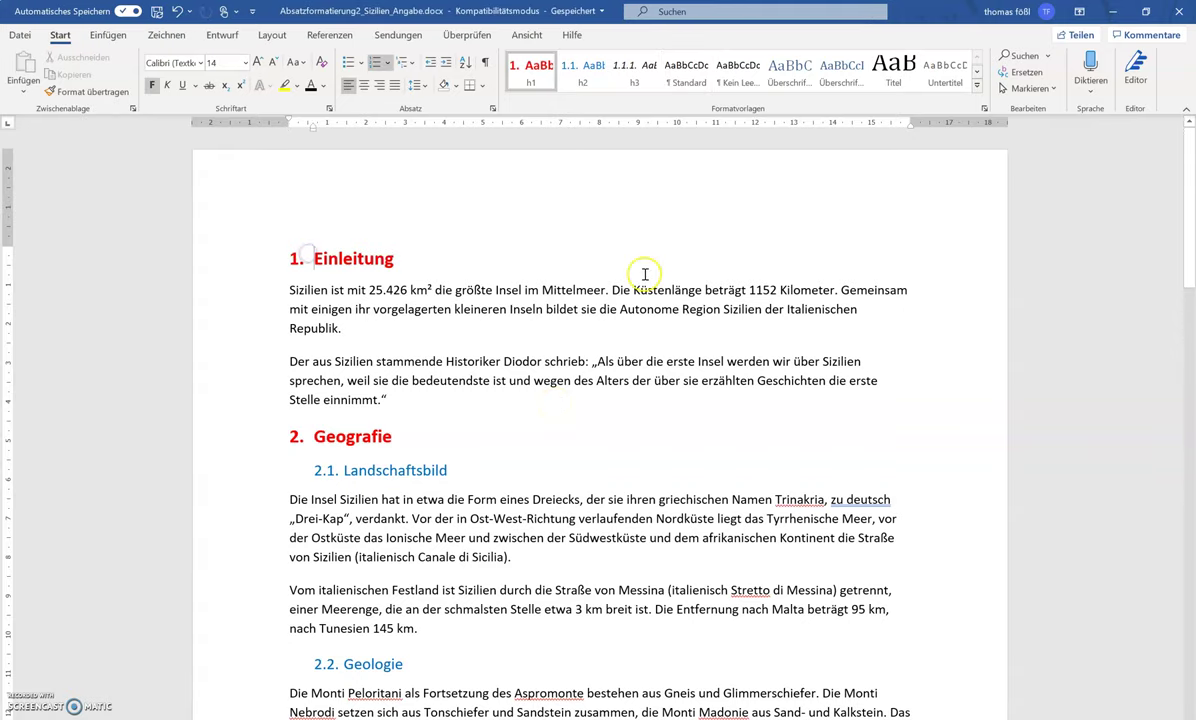
key("Return")
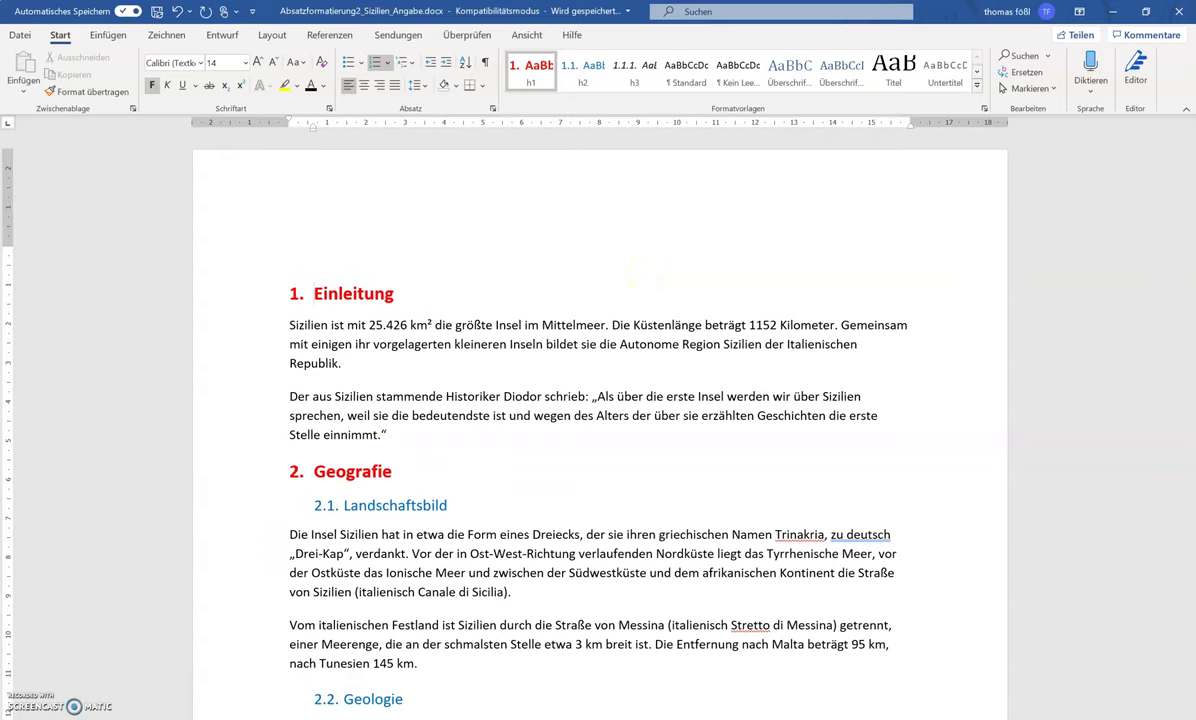
left_click(290, 256)
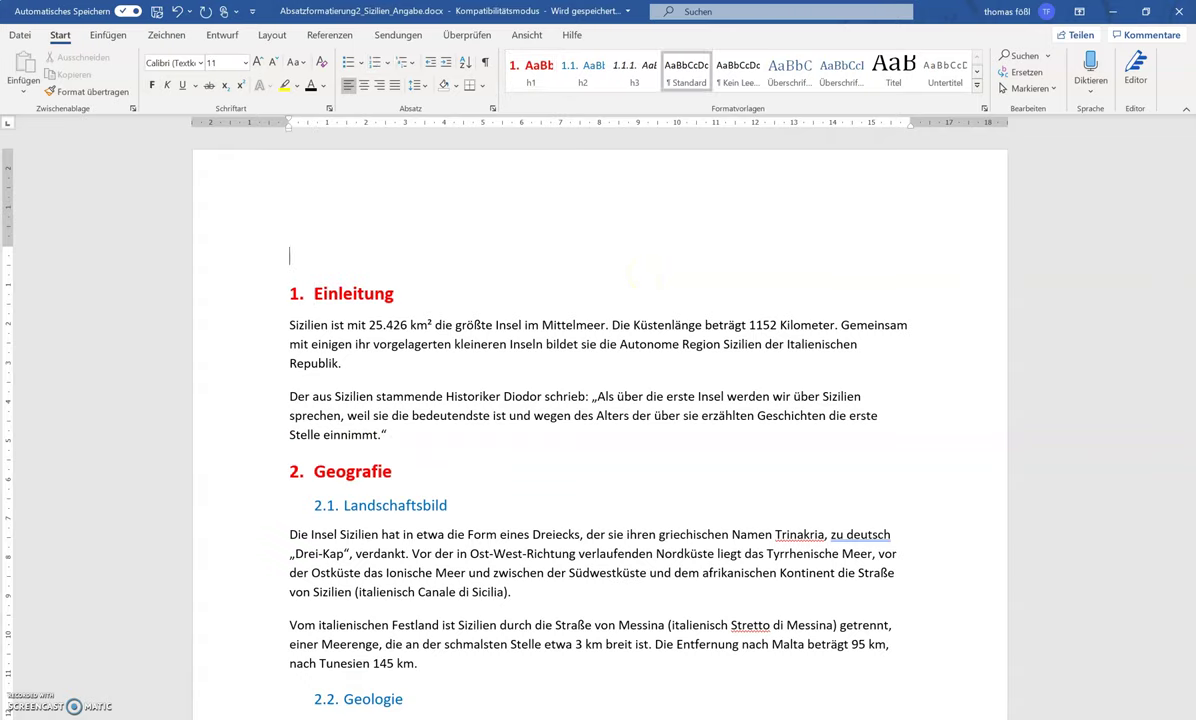
left_click(108, 35)
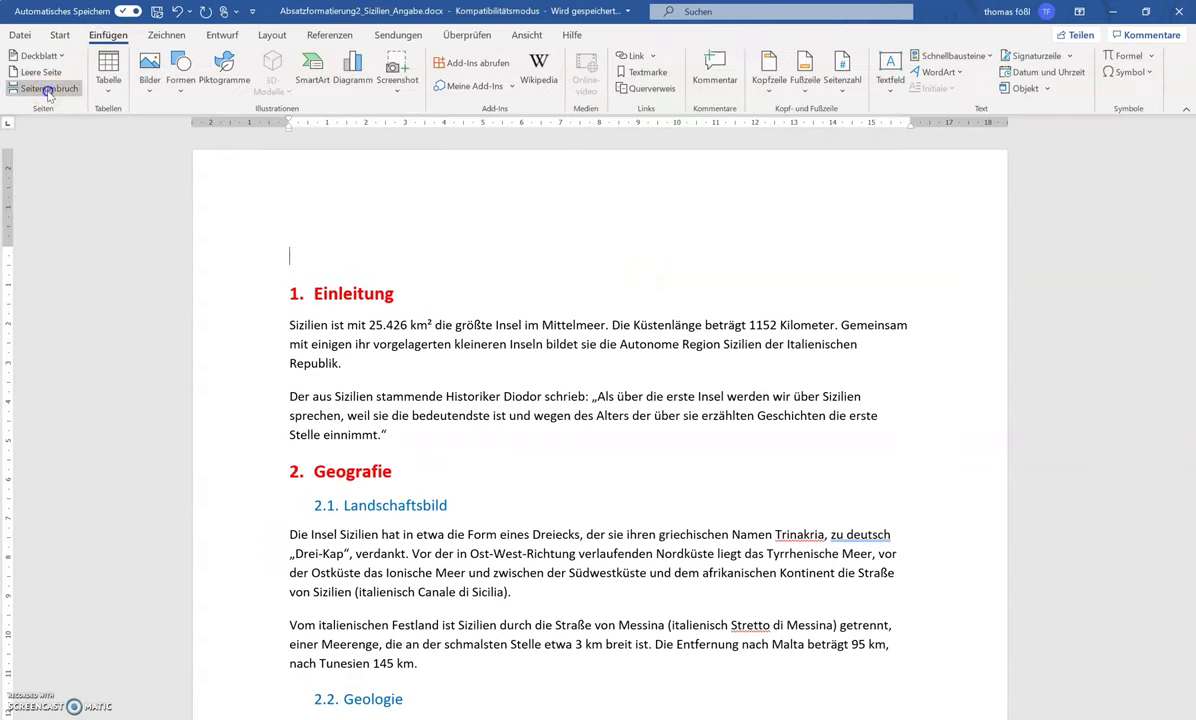
left_click(40, 72)
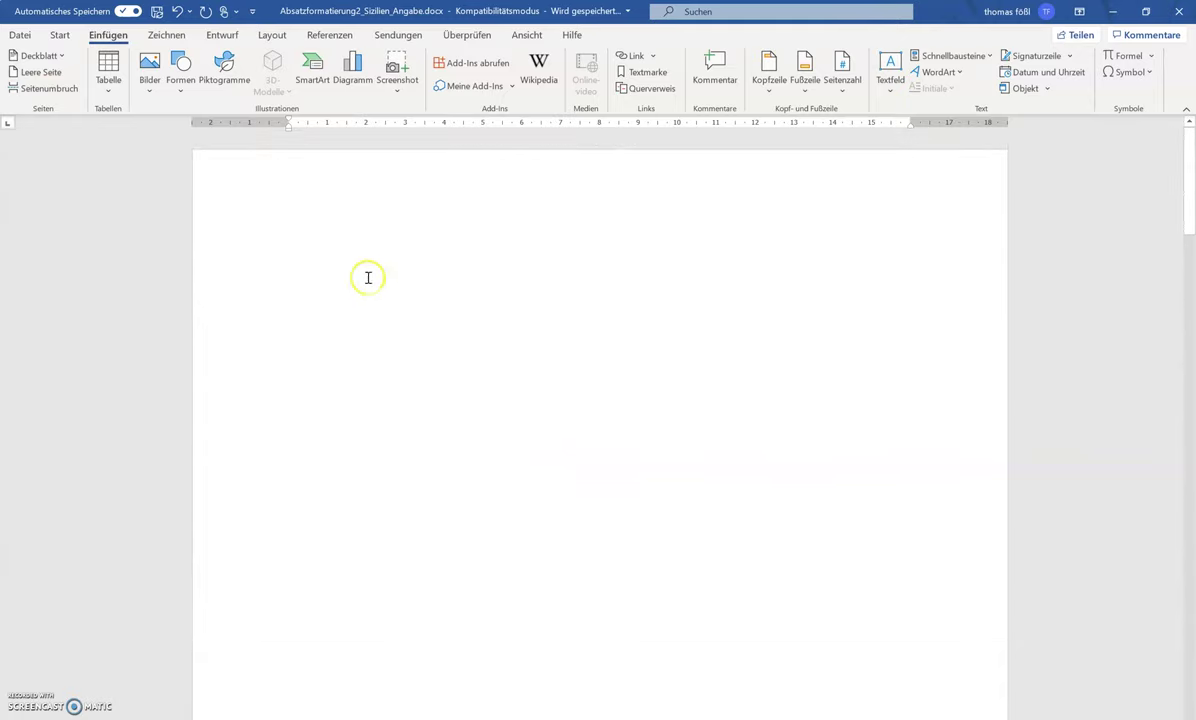
Step: Type the title 'Inhaltsverzeichnis' on the blank first page
type("Inhaltsverzeichnis")
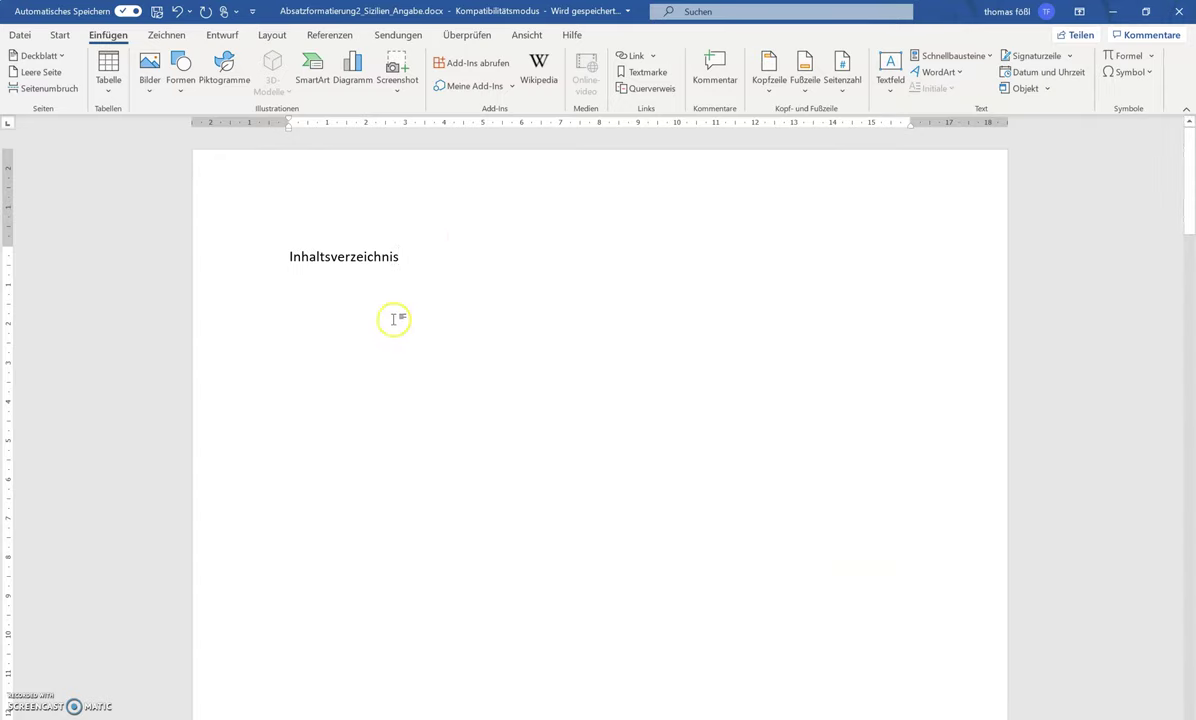
left_click(324, 40)
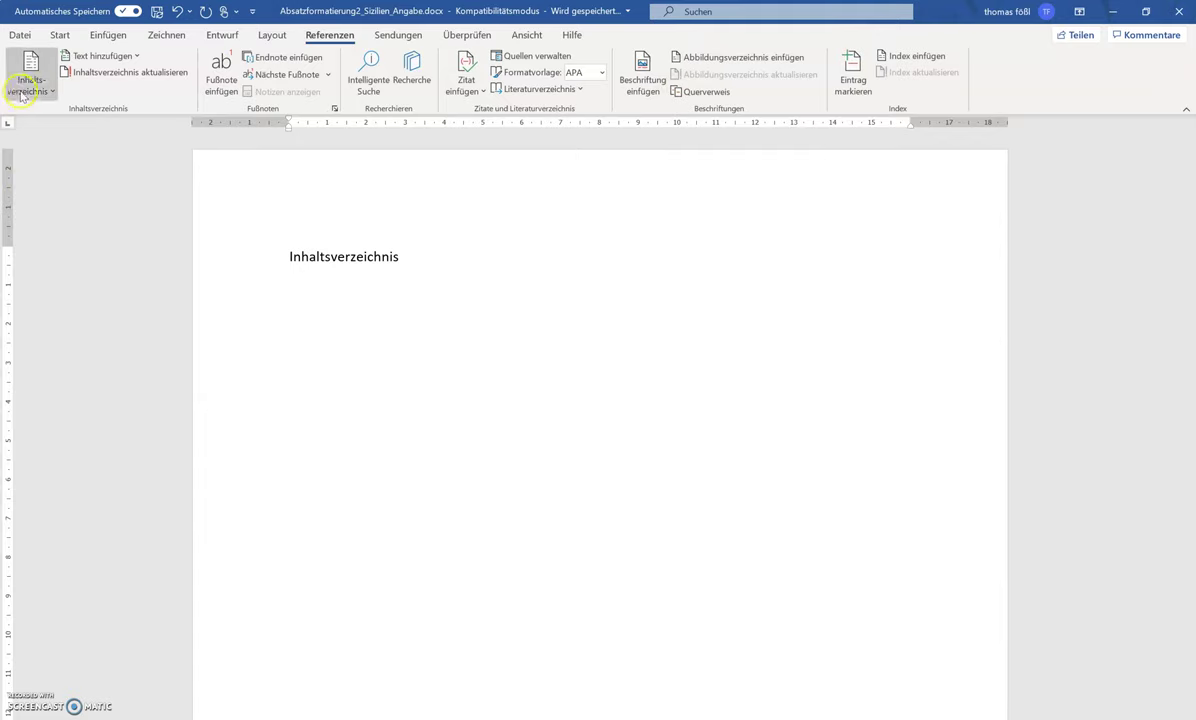
Step: Open Benutzerdefiniertes Inhaltsverzeichnis from the Inhaltsverzeichnis menu, then its Optionen dialog
left_click(40, 97)
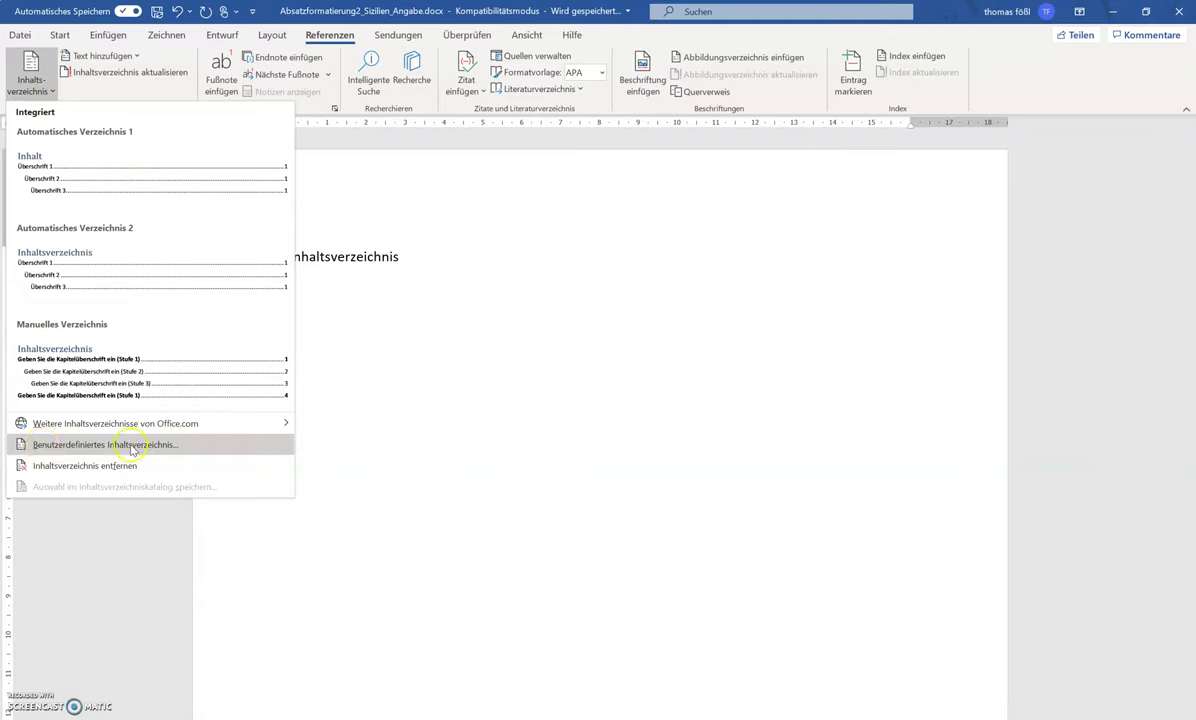
left_click(59, 447)
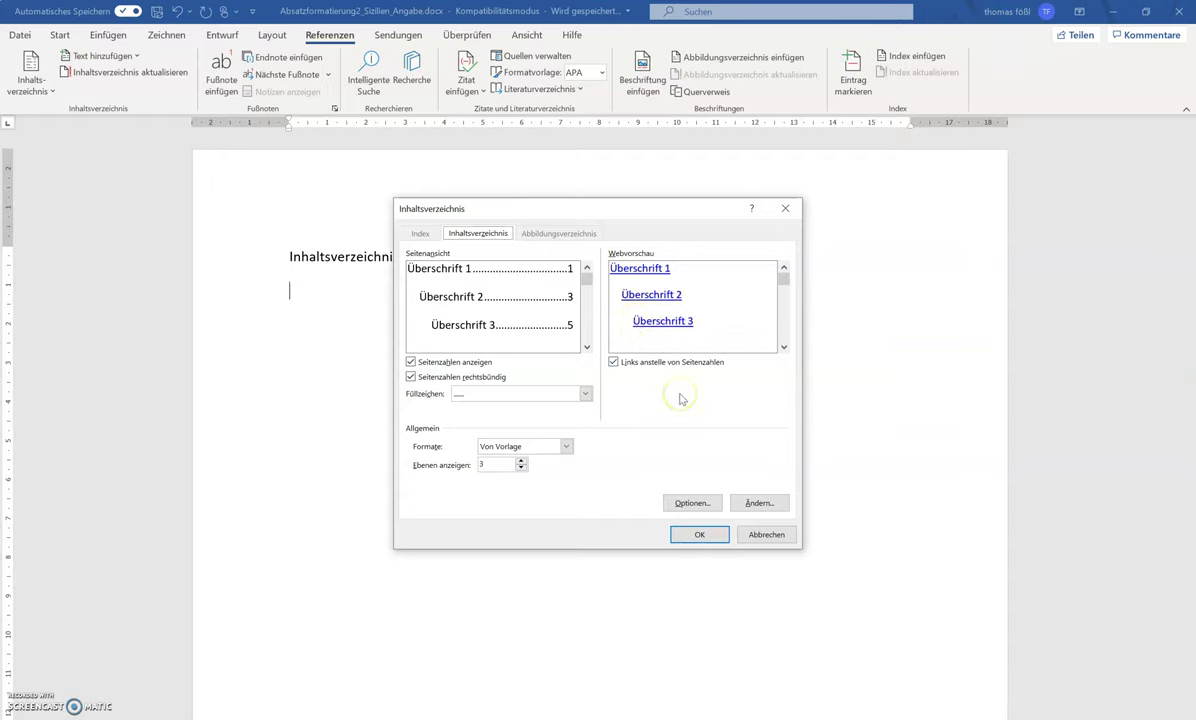
left_click(686, 505)
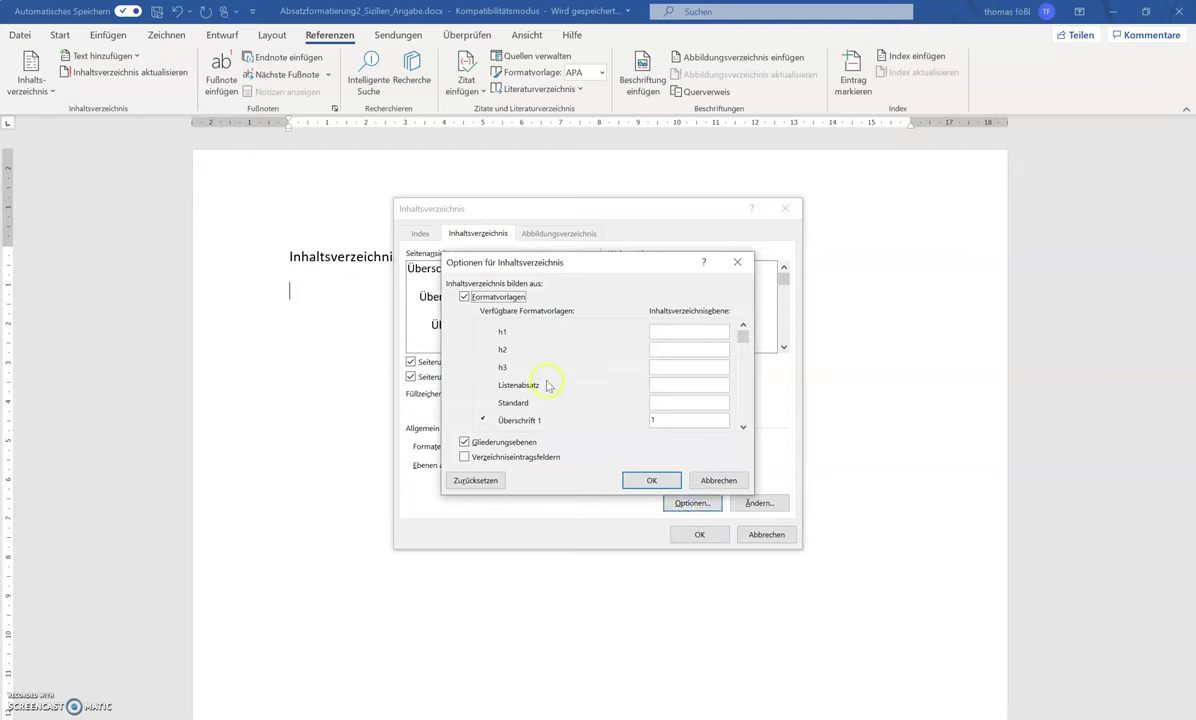
Step: Clear the levels of Überschrift 1–3 and assign levels 1, 2 and 3 to h1, h2 and h3
left_click(743, 428)
left_click(743, 428)
left_click(743, 428)
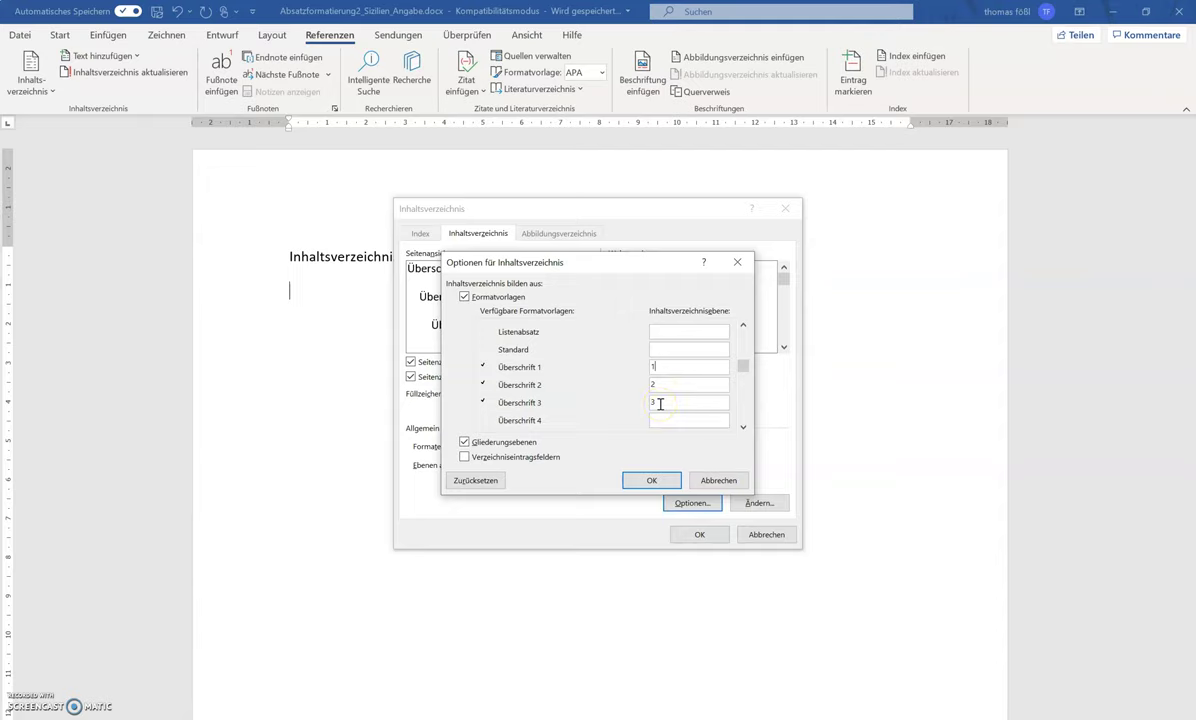
key("BackSpace")
left_click(663, 401)
key("BackSpace")
left_click(749, 327)
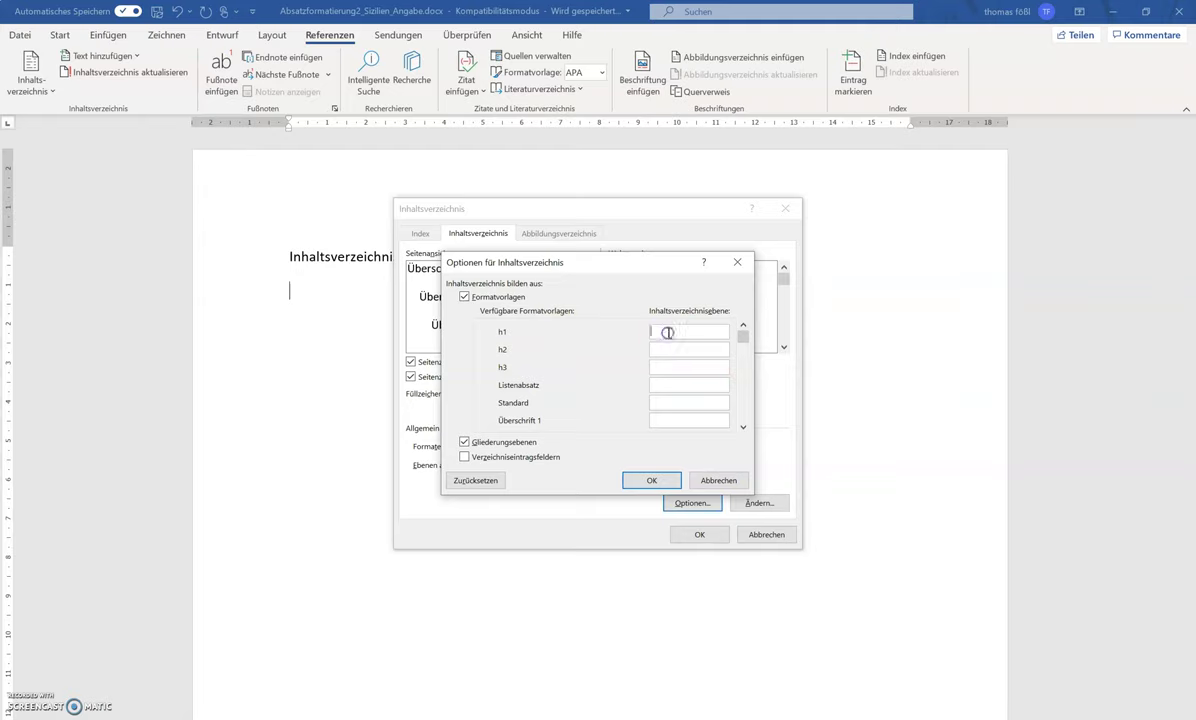
left_click(667, 334)
type("1")
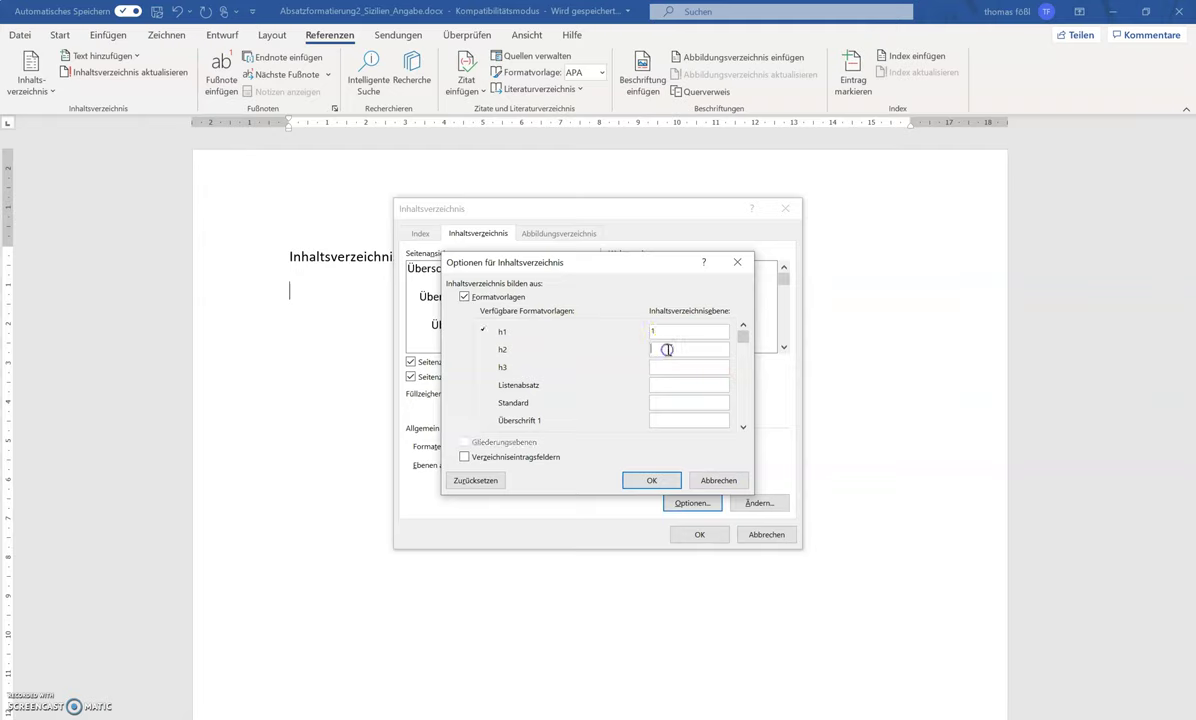
left_click(667, 417)
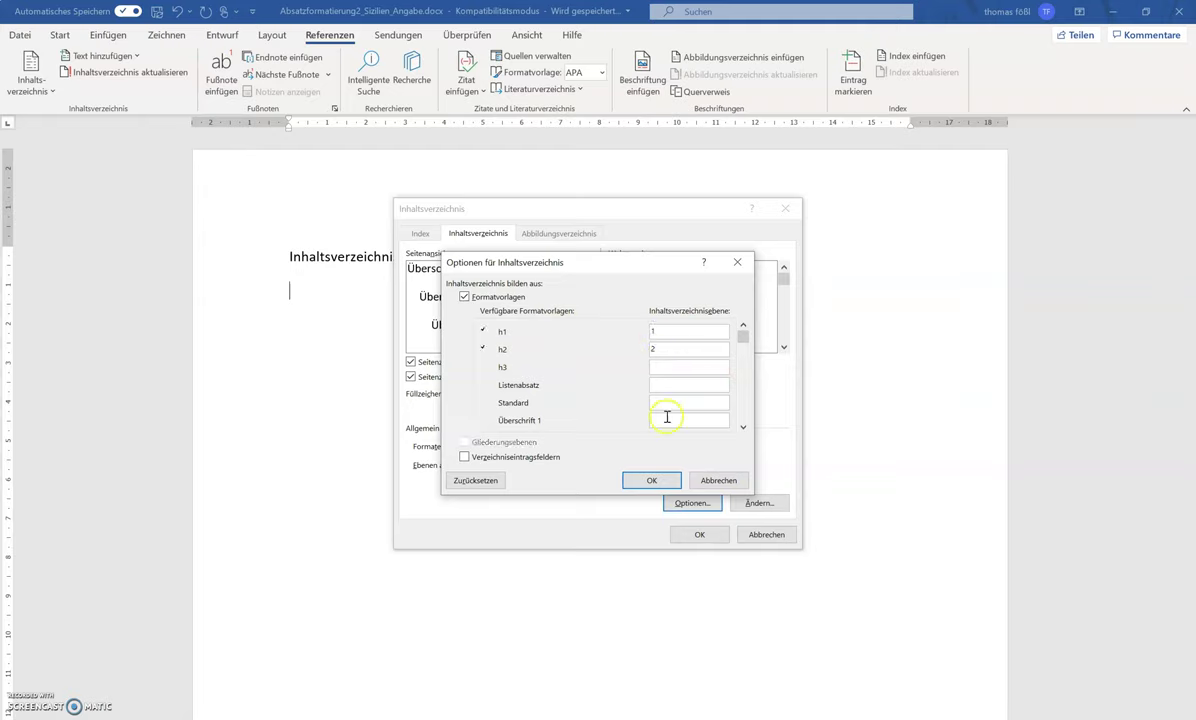
Step: Accept the level mapping and insert the contents with page numbers and dotted leaders
left_click(651, 481)
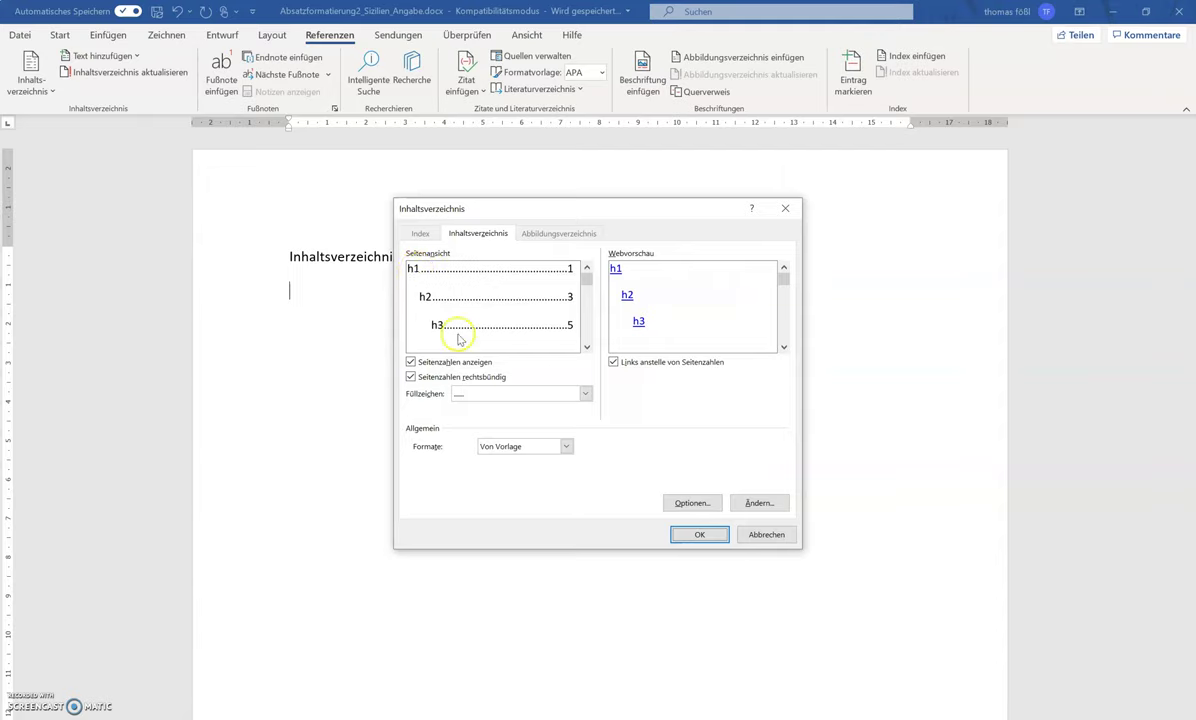
left_click(411, 363)
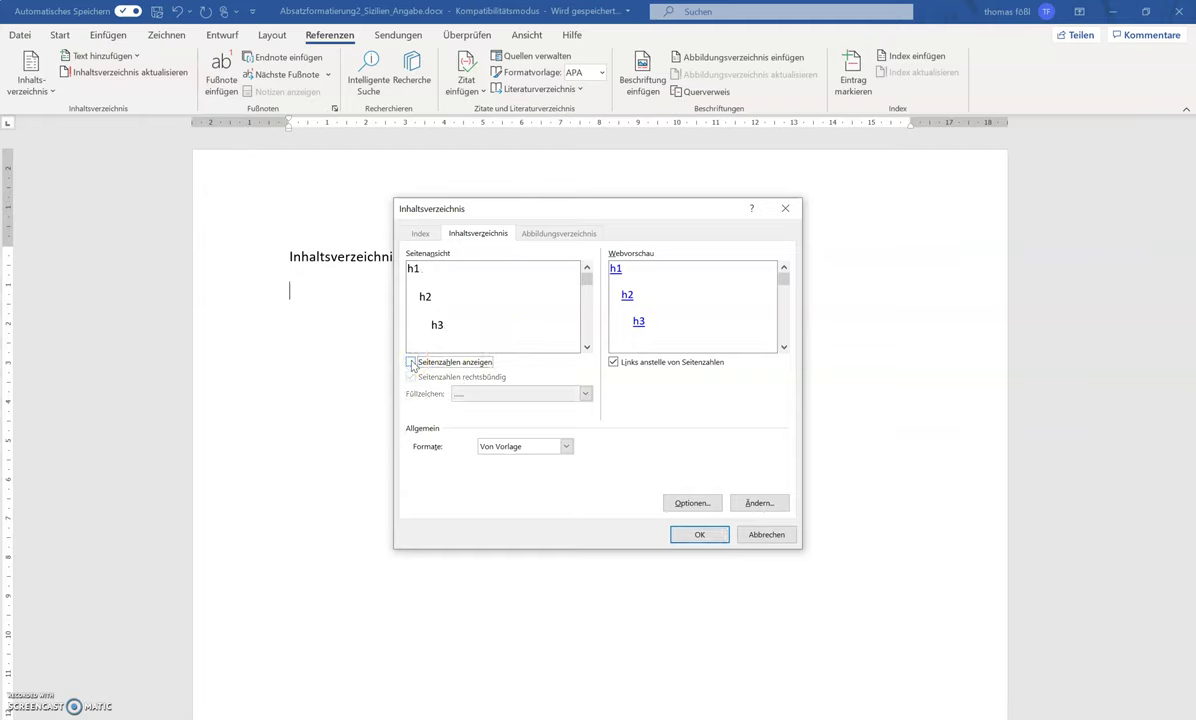
left_click(411, 363)
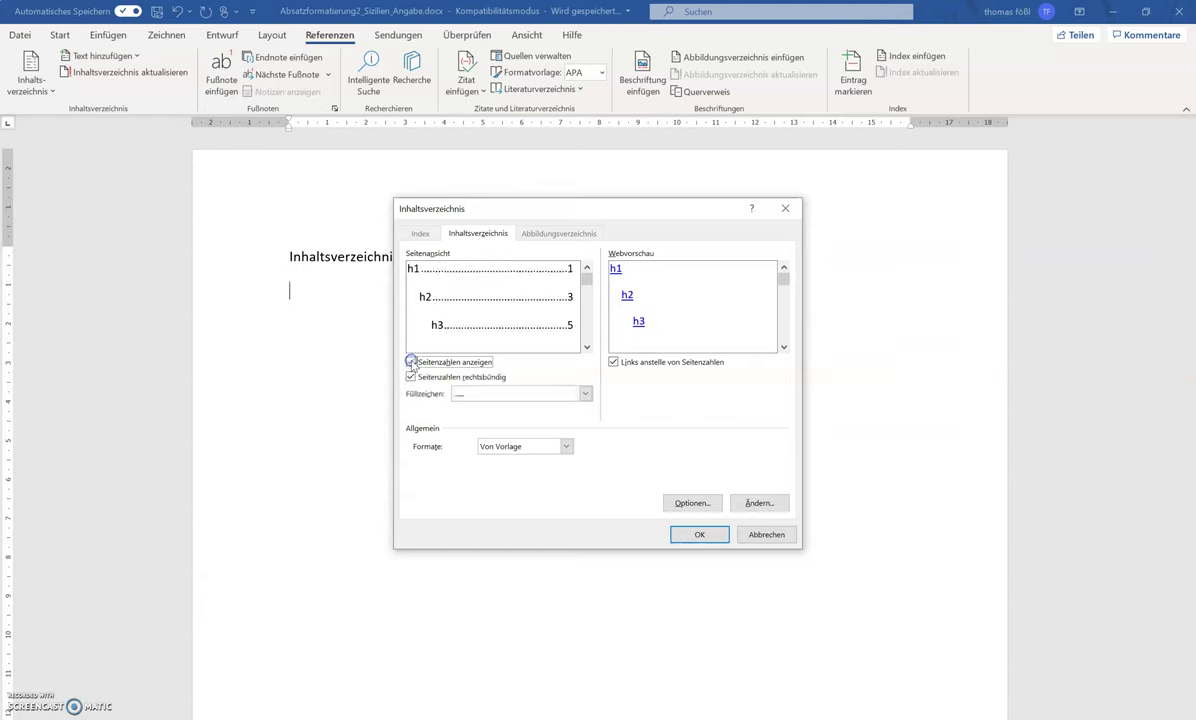
left_click(587, 396)
left_click(462, 428)
left_click(587, 393)
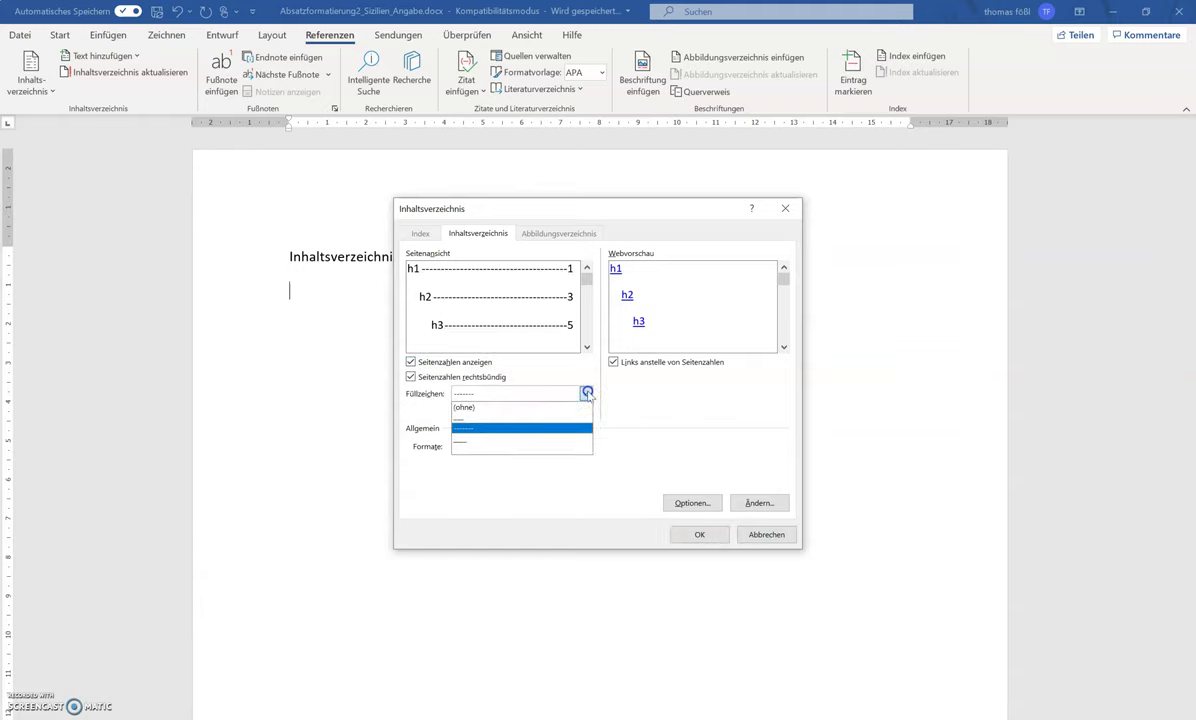
left_click(471, 445)
left_click(585, 393)
left_click(516, 408)
left_click(585, 393)
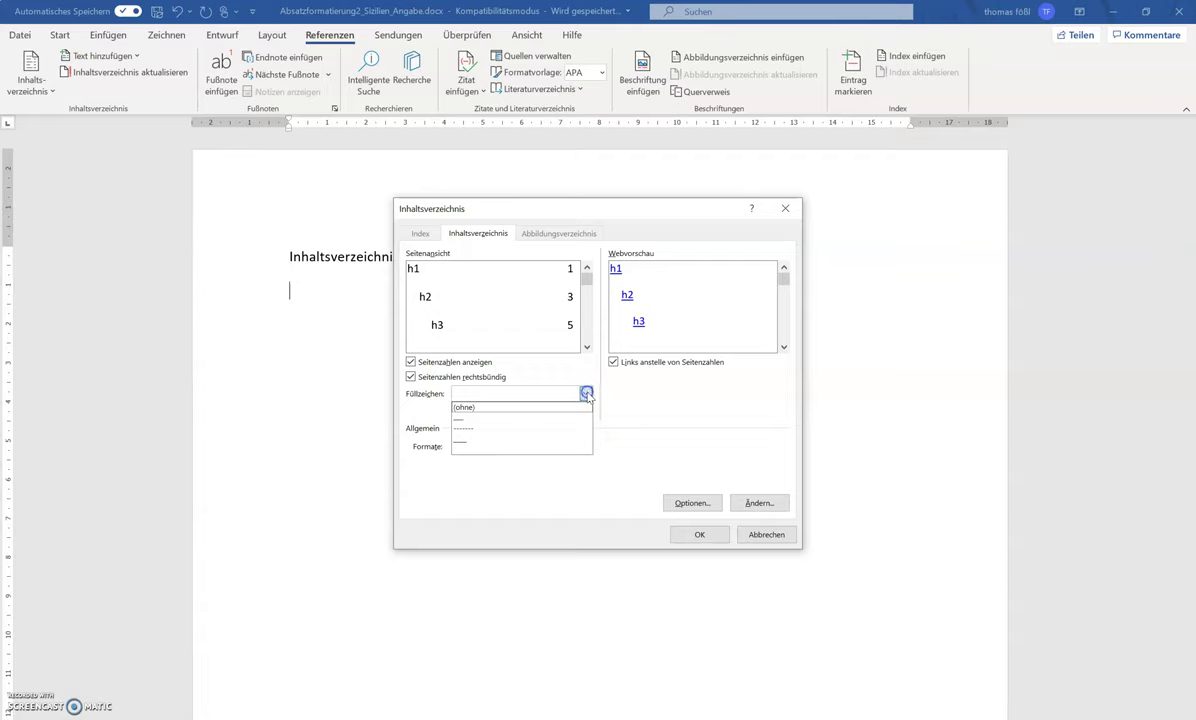
left_click(510, 417)
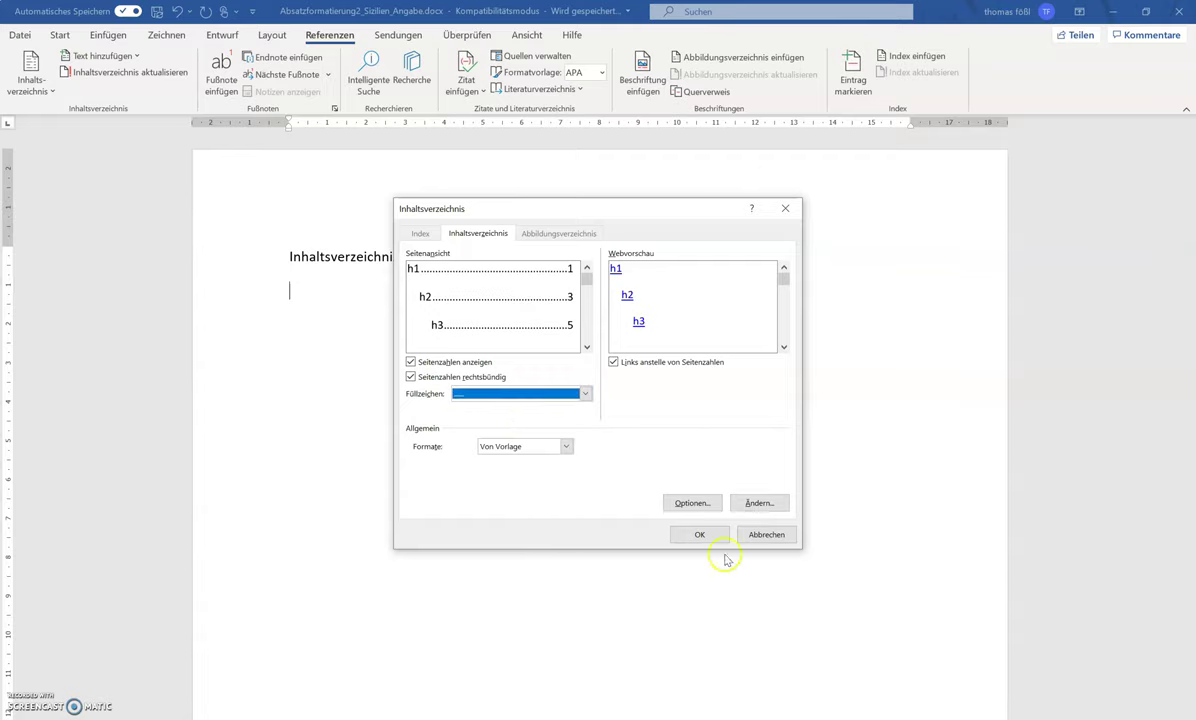
left_click(690, 538)
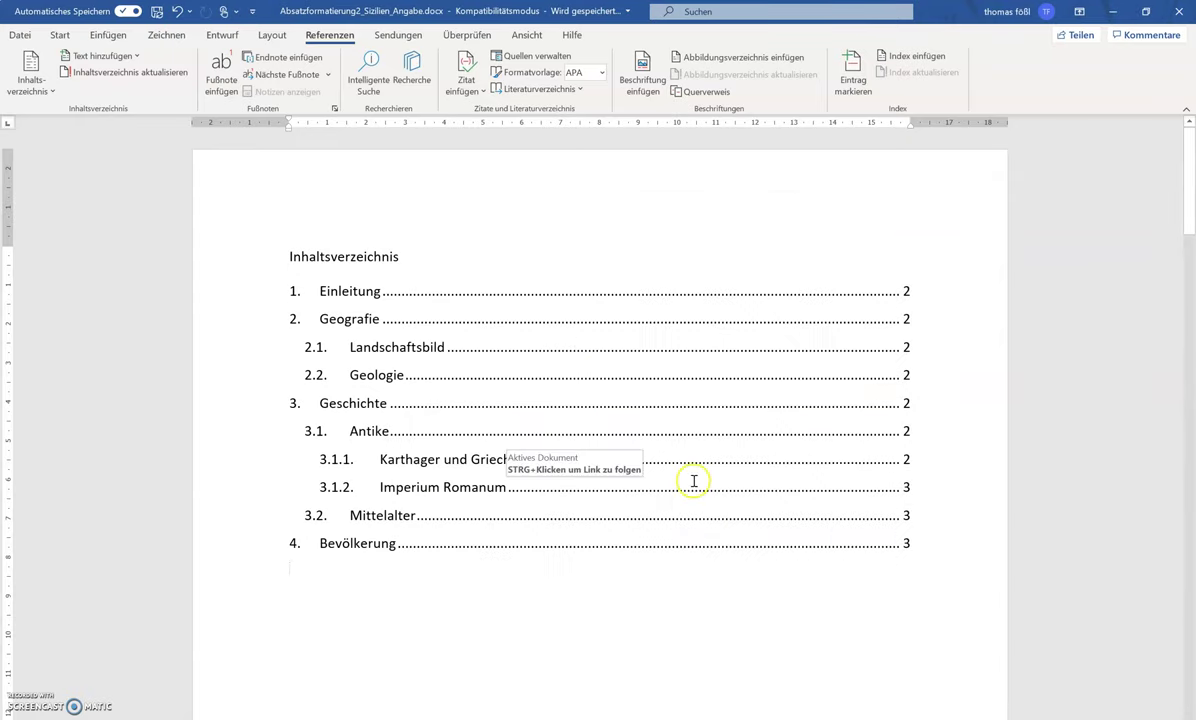
Step: Delete the 3.1.2. Imperium Romanum heading together with its paragraphs
left_click(478, 616)
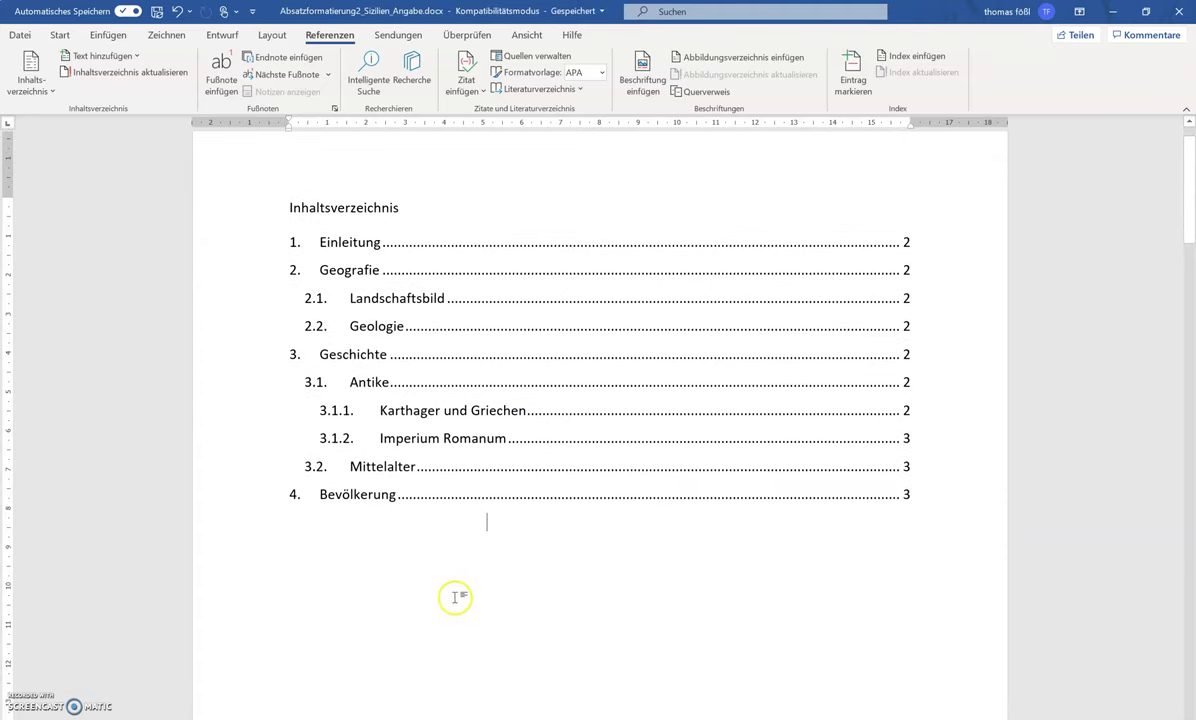
scroll(427, 545, "down", 5)
scroll(419, 523, "down", 5)
scroll(416, 523, "down", 8)
scroll(416, 523, "down", 7)
scroll(416, 523, "down", 9)
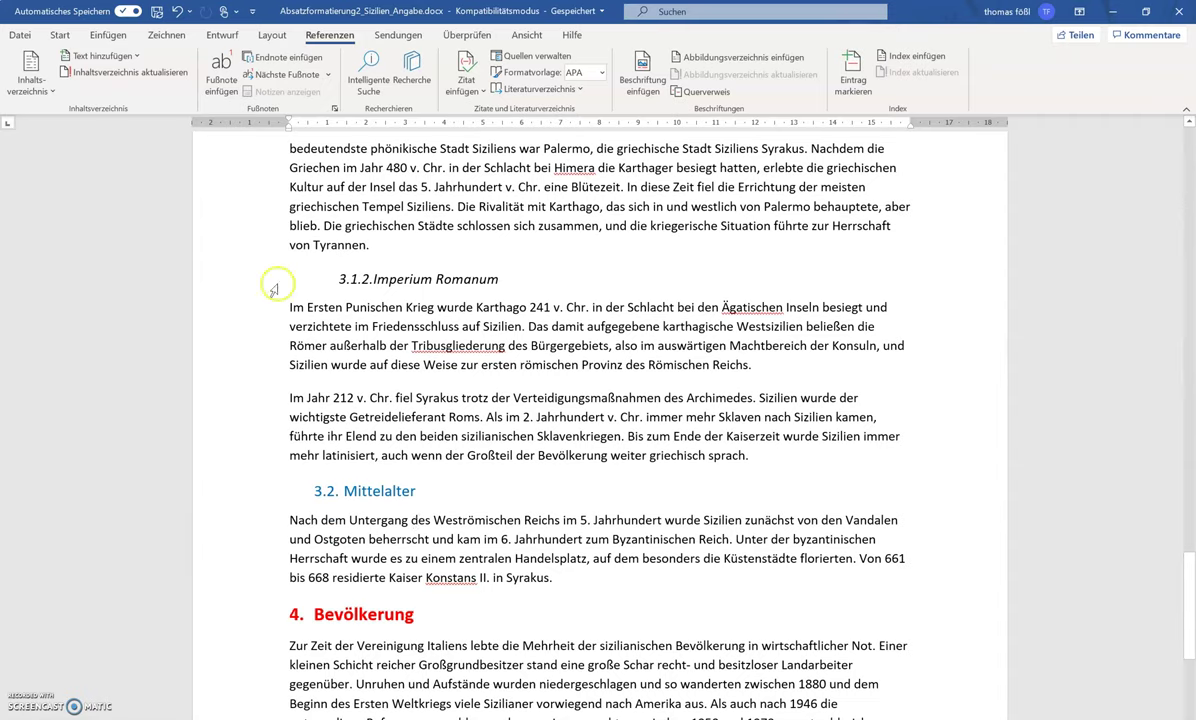
left_click_drag(286, 285, 606, 455)
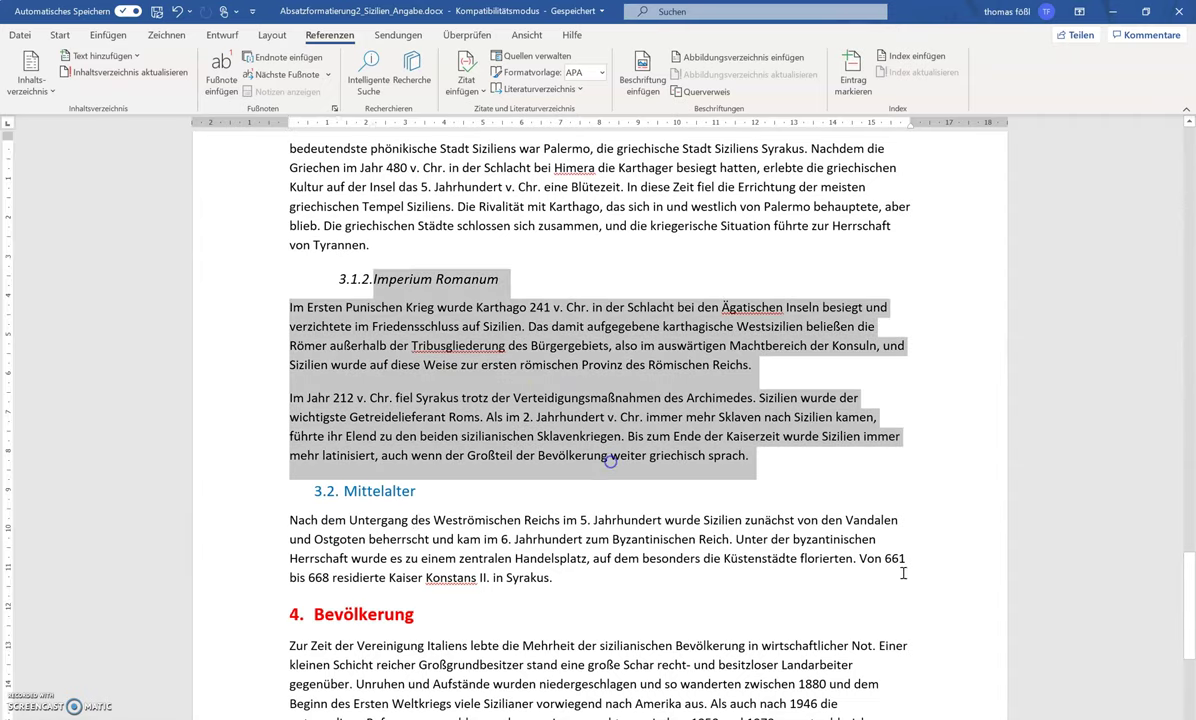
key("Delete")
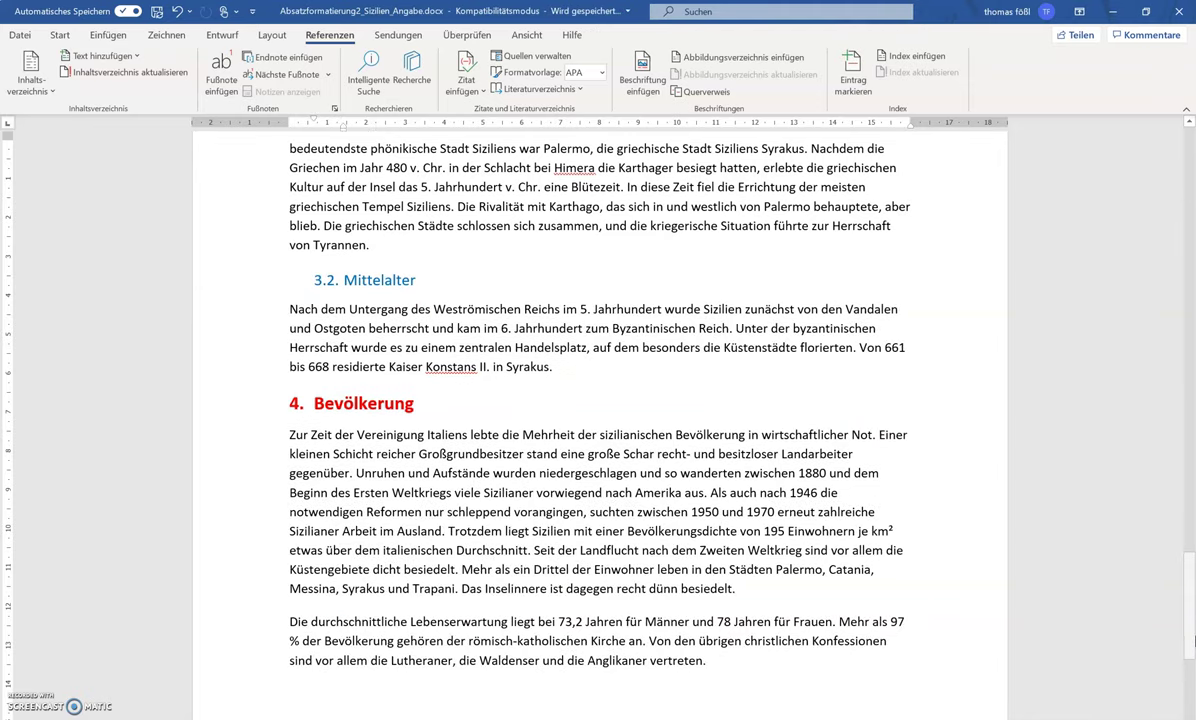
Step: Update the table of contents fields so 3.2. Mittelalter follows Karthager und Griechen
scroll(632, 455, "up", 5)
scroll(632, 450, "up", 10)
scroll(683, 443, "up", 10)
scroll(686, 449, "up", 5)
scroll(686, 449, "up", 5)
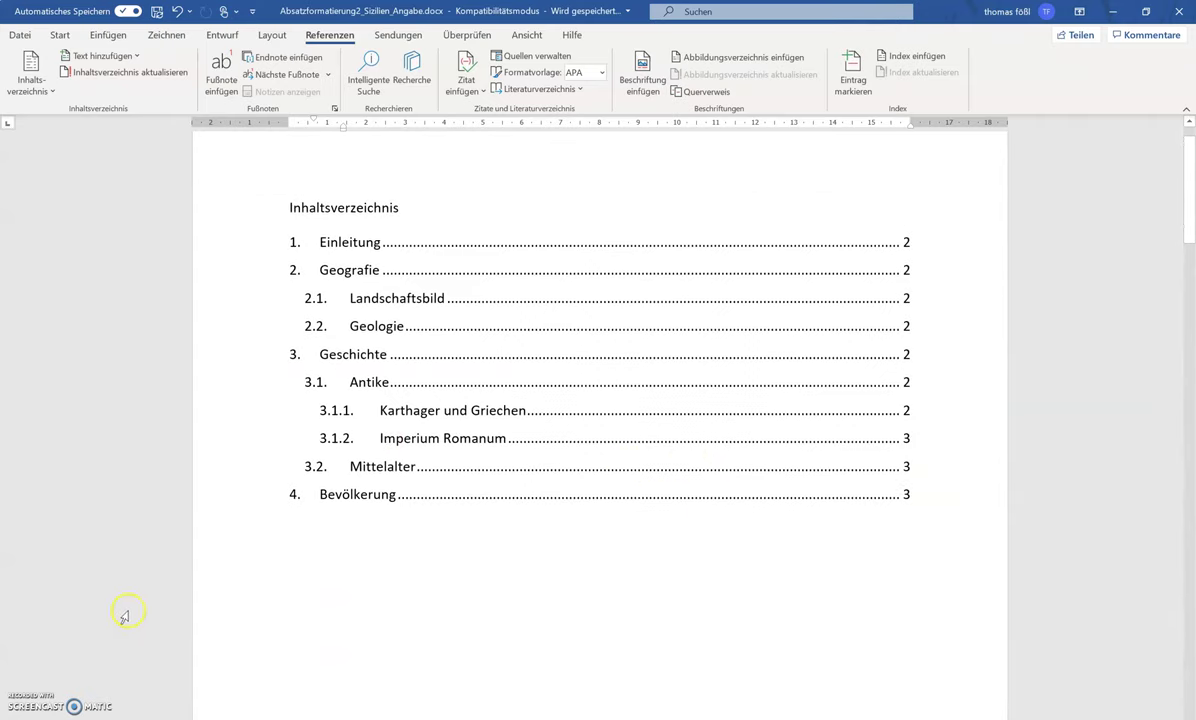
right_click(356, 242)
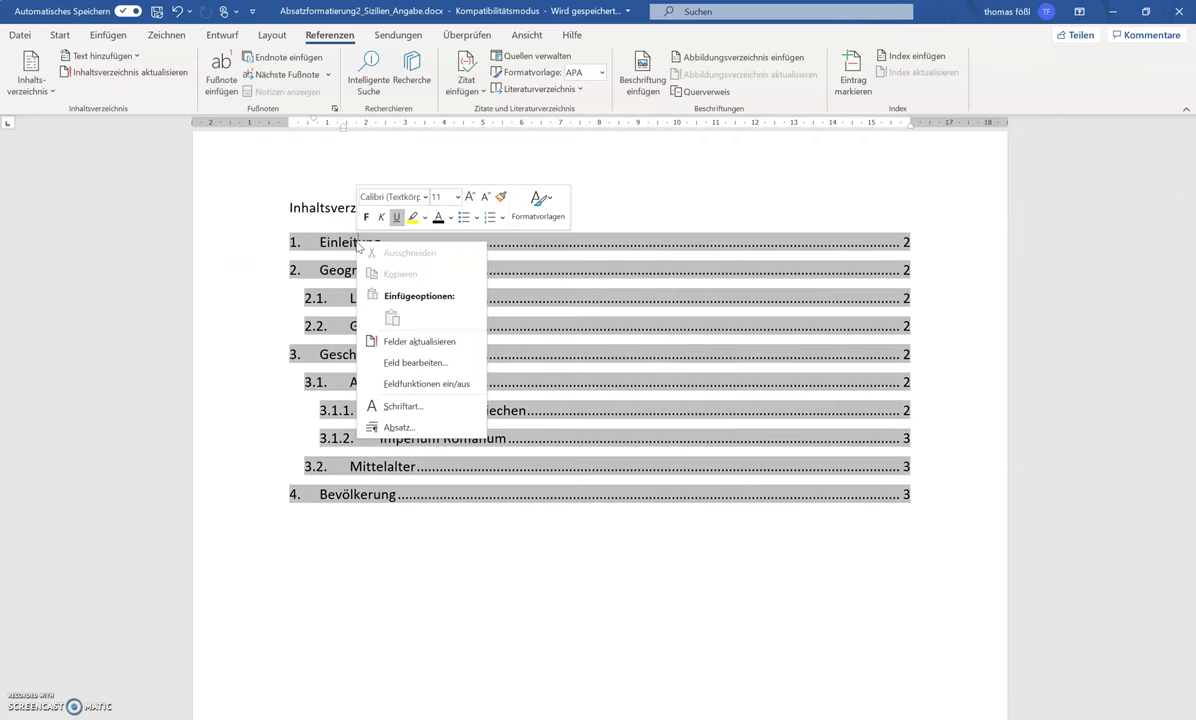
left_click(434, 346)
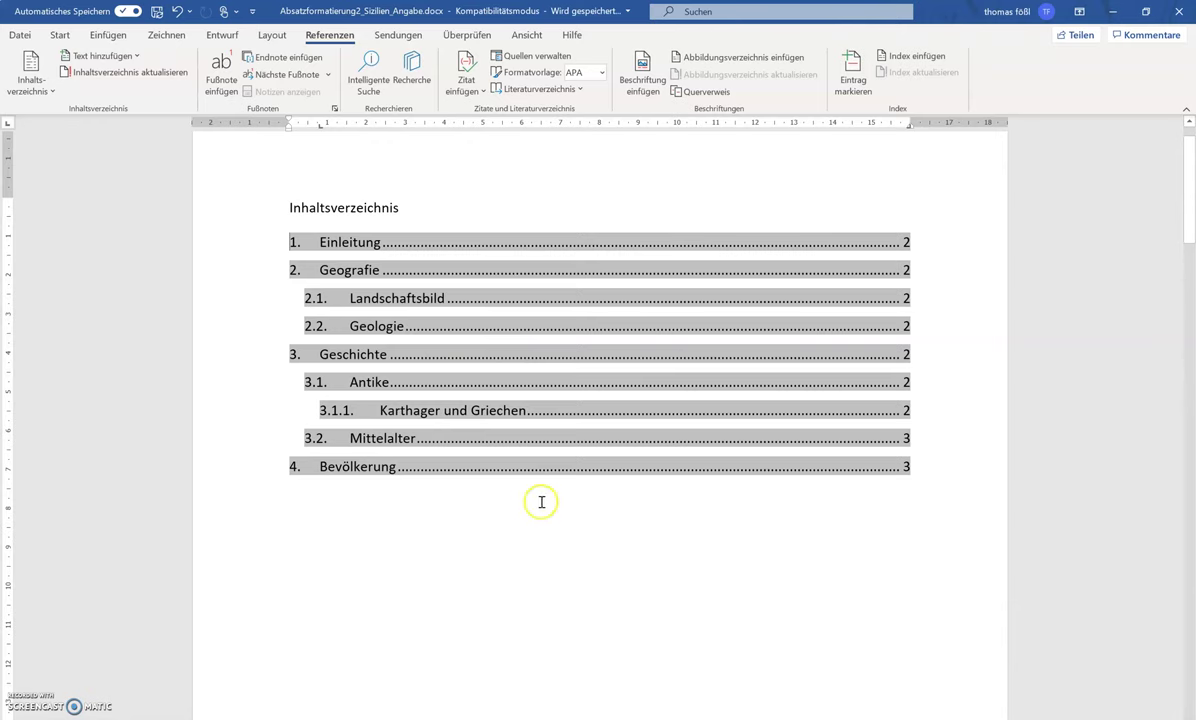
scroll(518, 483, "down", 5)
Step: Delete everything from 3.1 Antike through 'von Tyrannen.'
scroll(518, 483, "down", 5)
scroll(518, 483, "down", 3)
scroll(518, 483, "down", 3)
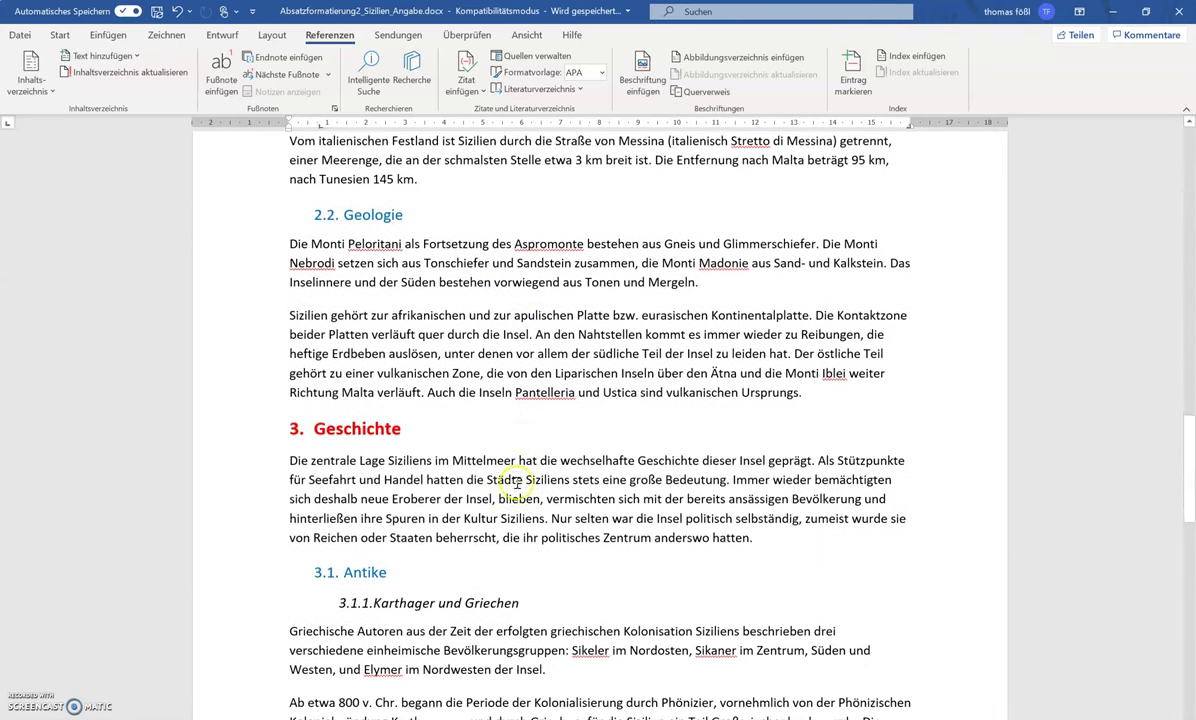
scroll(454, 448, "down", 2)
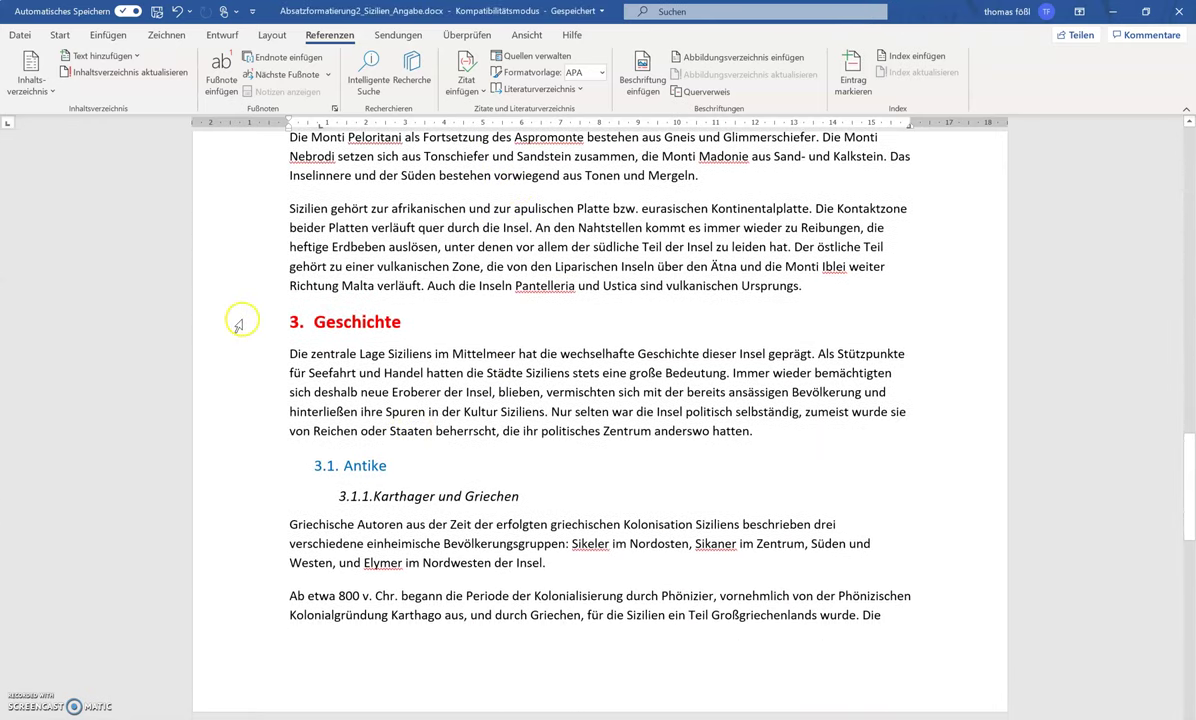
scroll(288, 446, "down", 3)
scroll(288, 446, "up", 3)
scroll(288, 446, "down", 5)
scroll(289, 445, "up", 2)
scroll(289, 445, "up", 2)
scroll(262, 410, "down", 4)
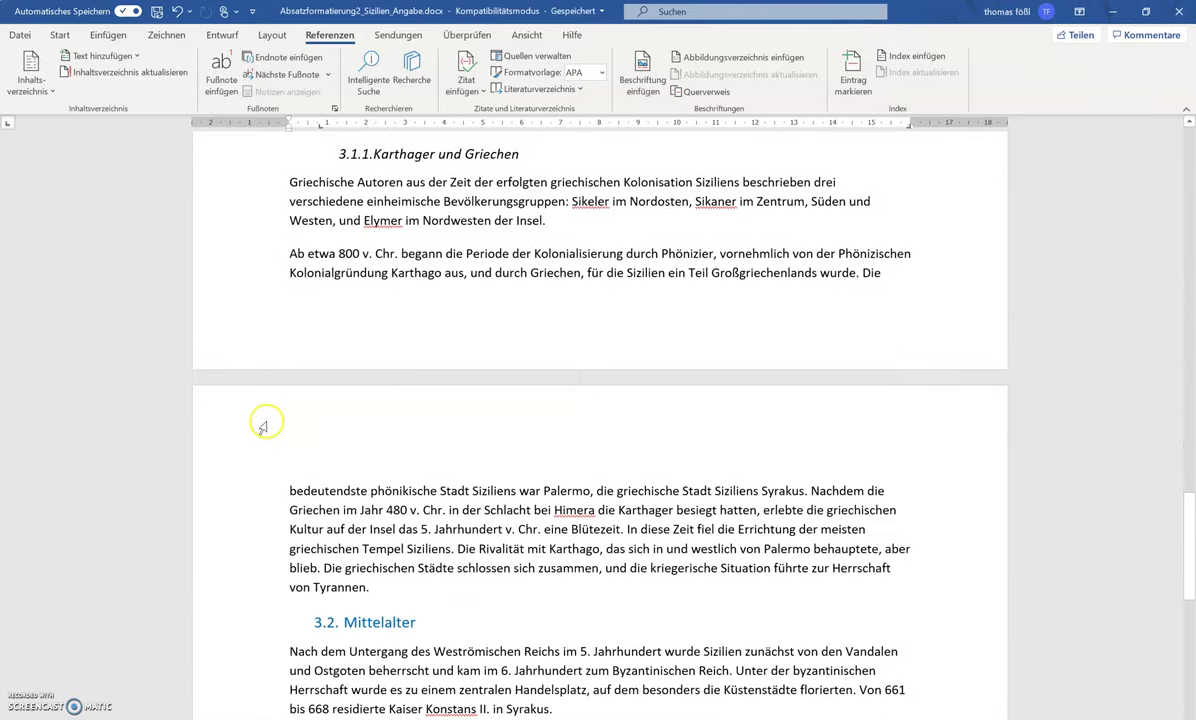
scroll(280, 385, "up", 2)
mouse_move(254, 268)
left_mouse_down()
mouse_move(302, 446)
mouse_move(400, 680)
mouse_move(425, 250)
mouse_move(416, 287)
left_mouse_up()
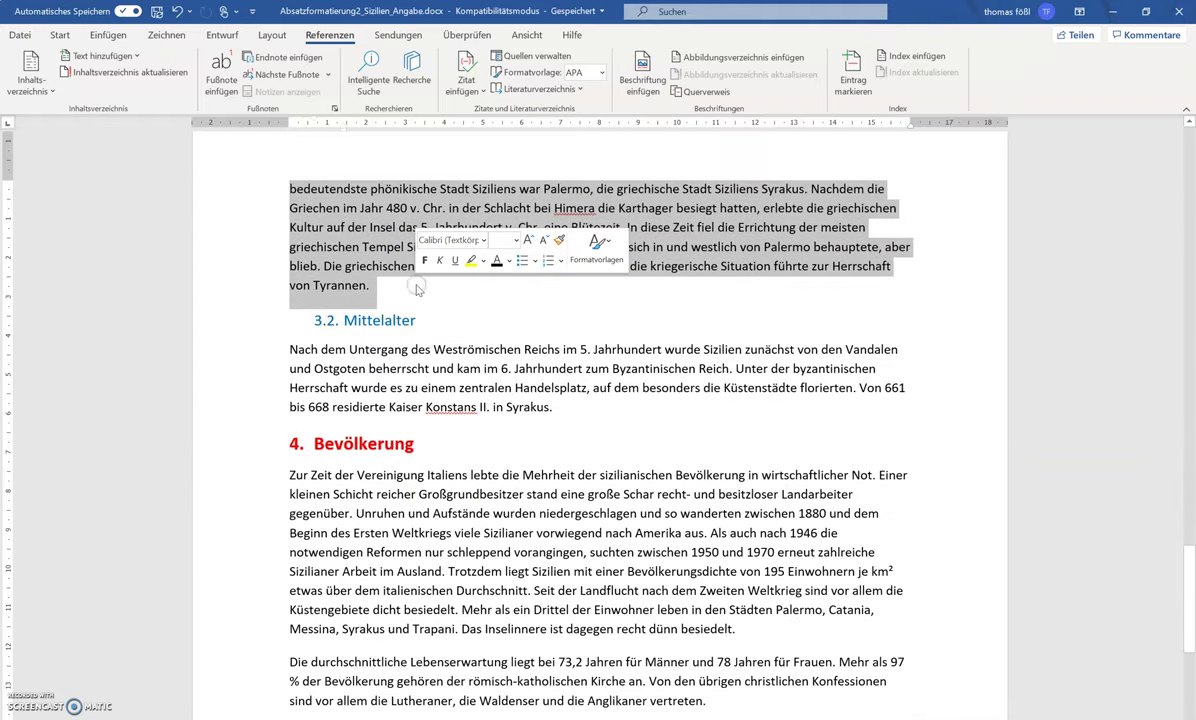
key("Delete")
scroll(405, 290, "up", 4)
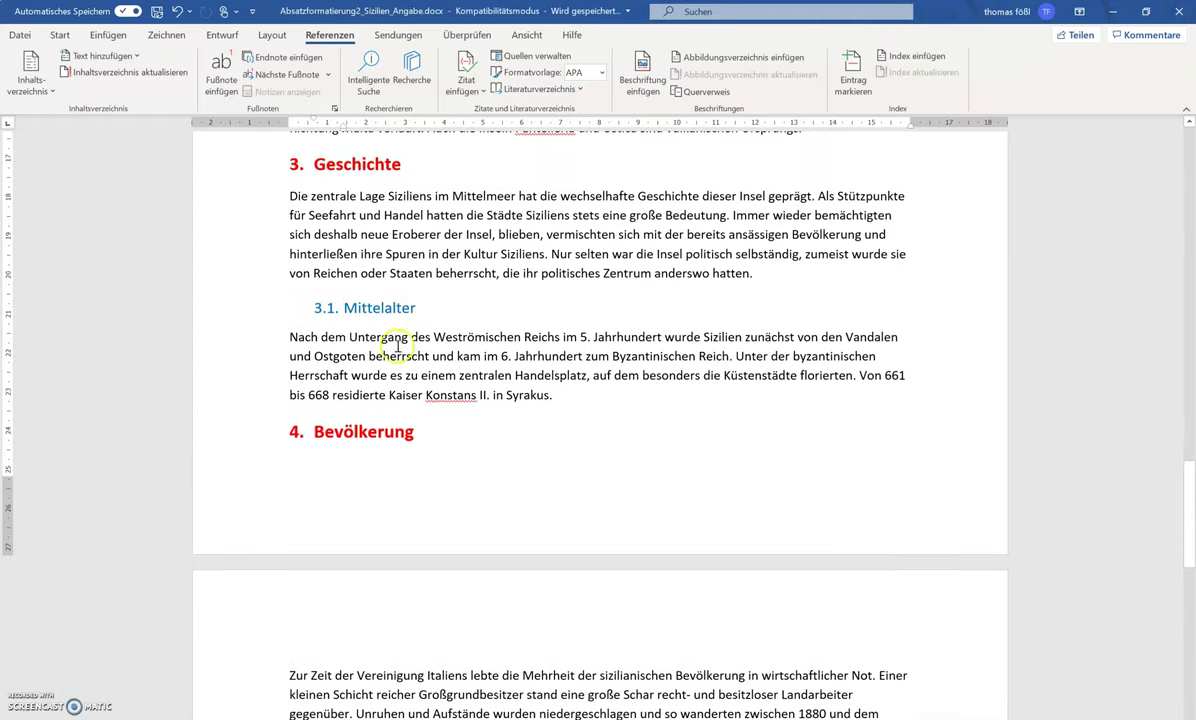
left_click(349, 338)
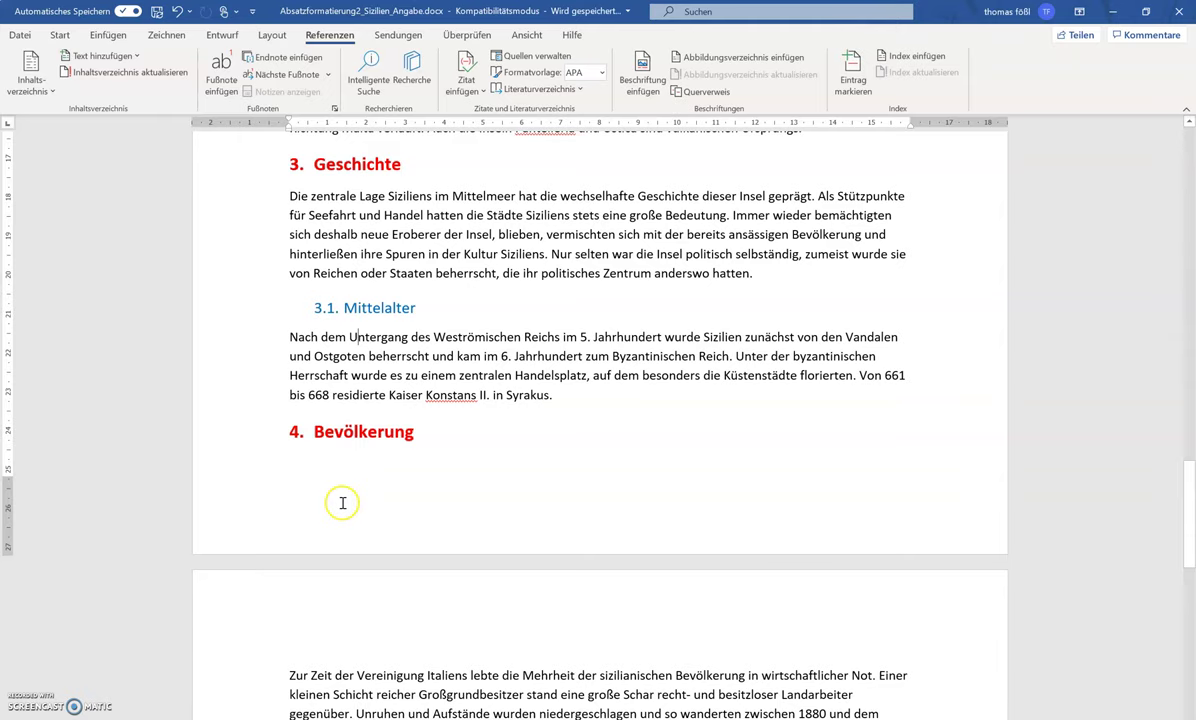
Step: Update the table of contents fields so Mittelalter is listed as 3.1
scroll(422, 526, "up", 5)
scroll(420, 526, "down", 3)
scroll(418, 526, "down", 1)
scroll(413, 526, "up", 8)
scroll(410, 526, "up", 10)
scroll(408, 526, "up", 5)
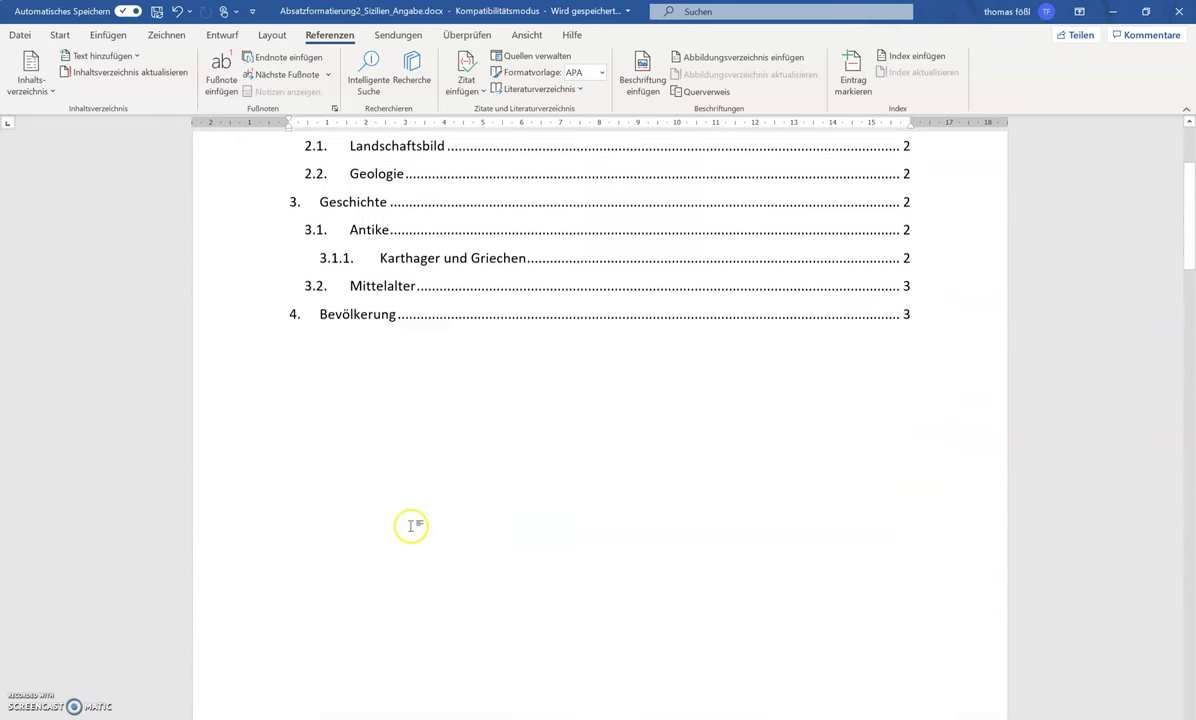
scroll(410, 520, "up", 2)
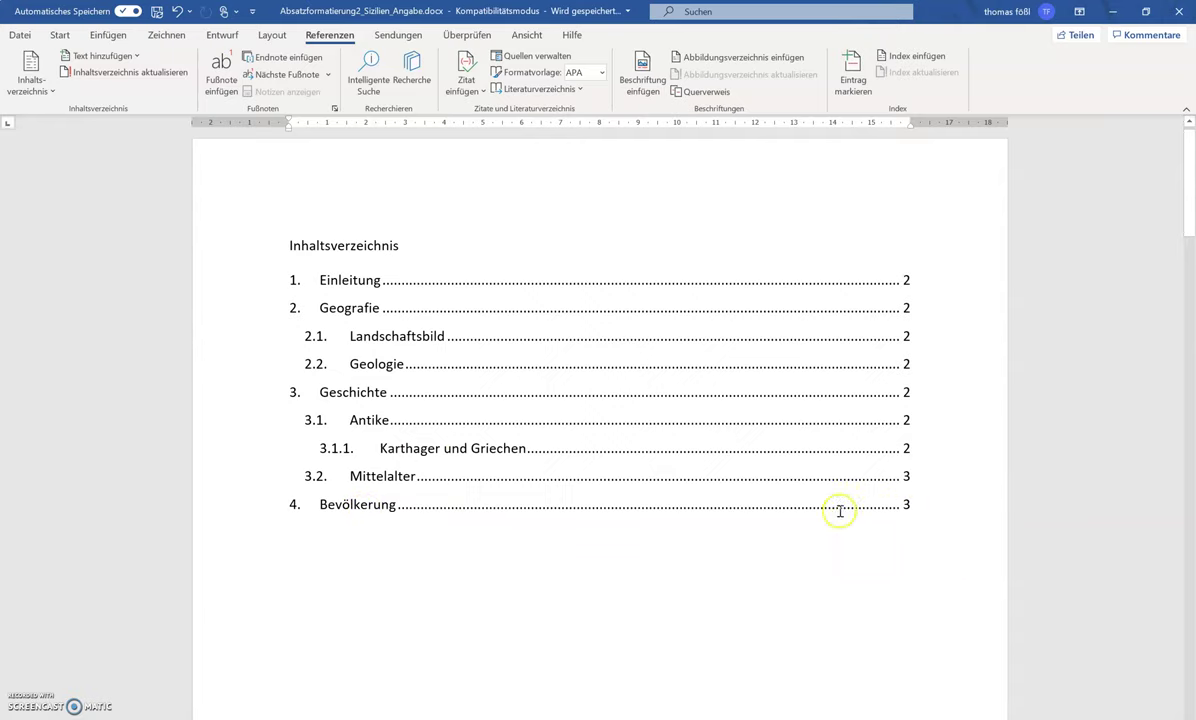
right_click(371, 333)
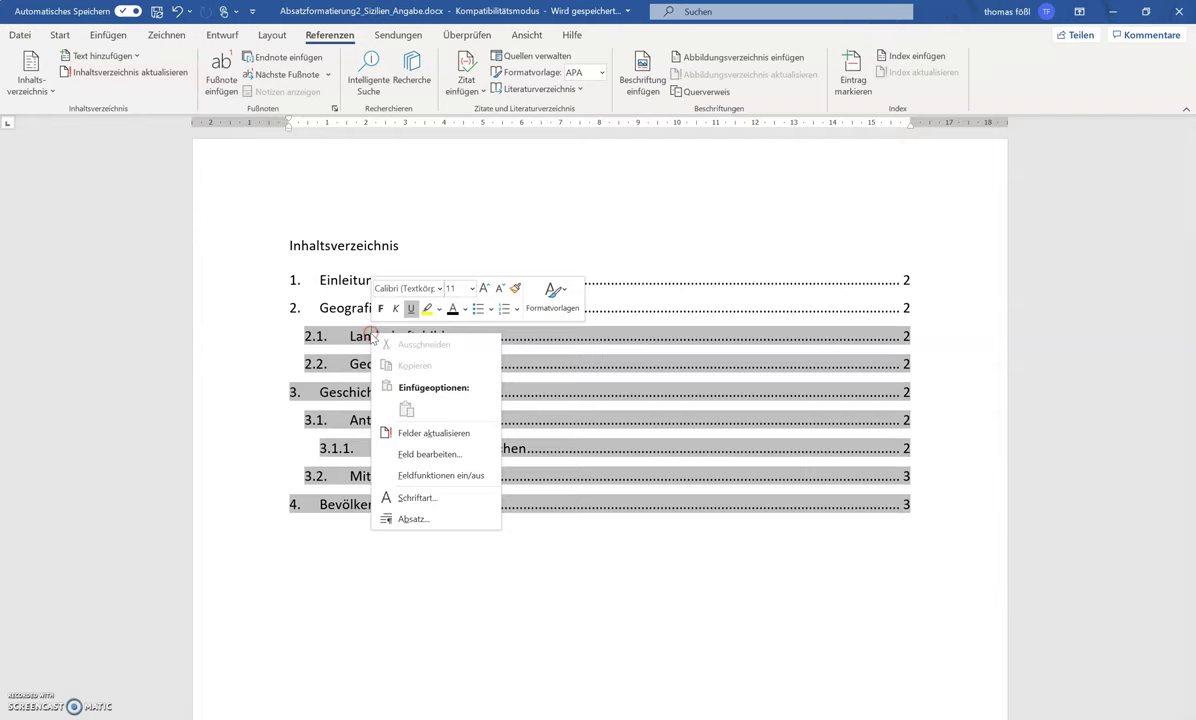
left_click(470, 430)
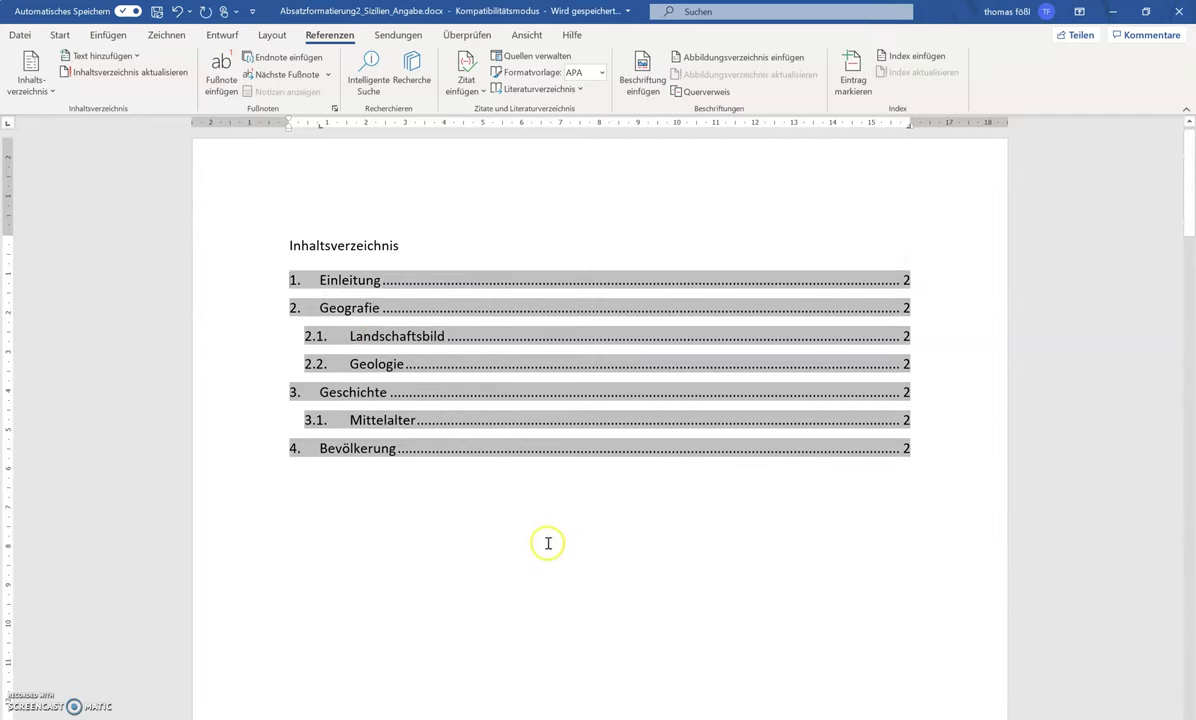
left_click(541, 538)
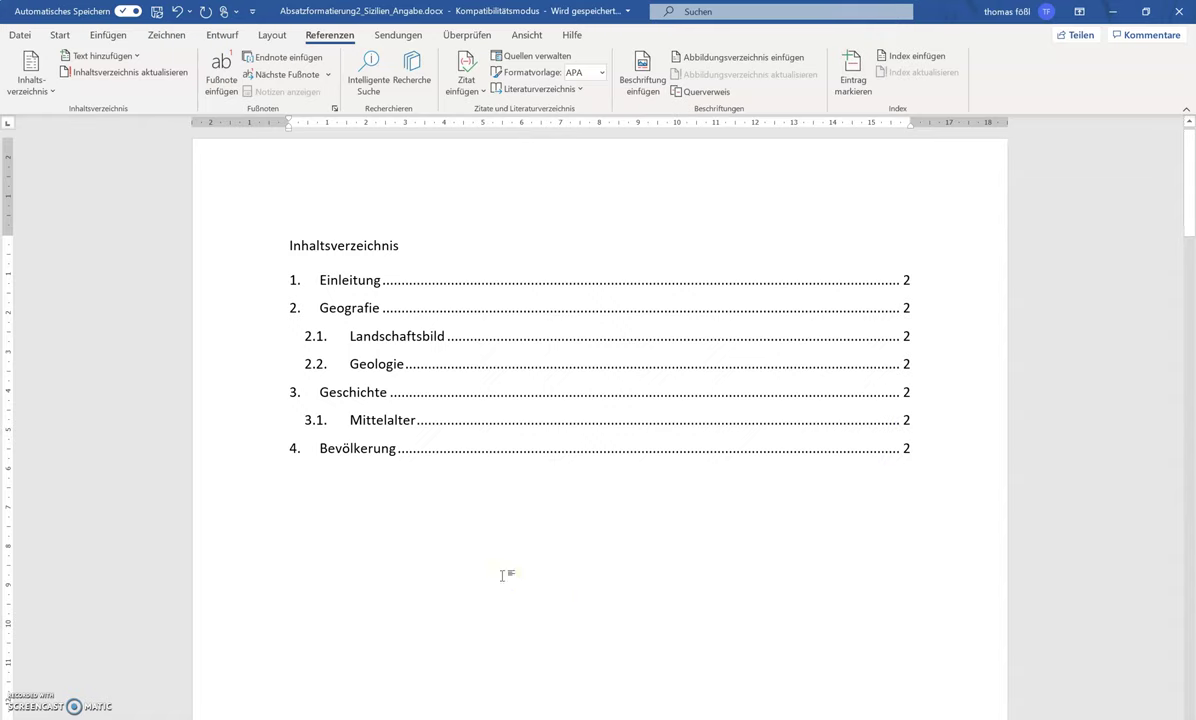
left_click(270, 617)
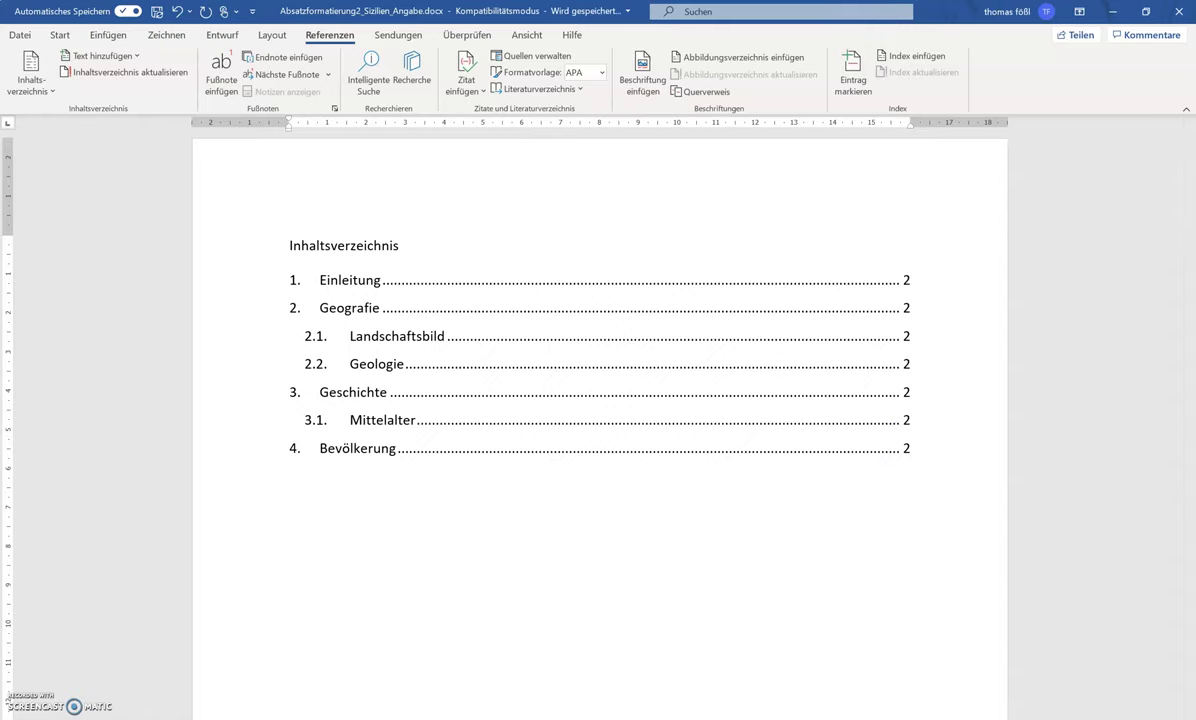